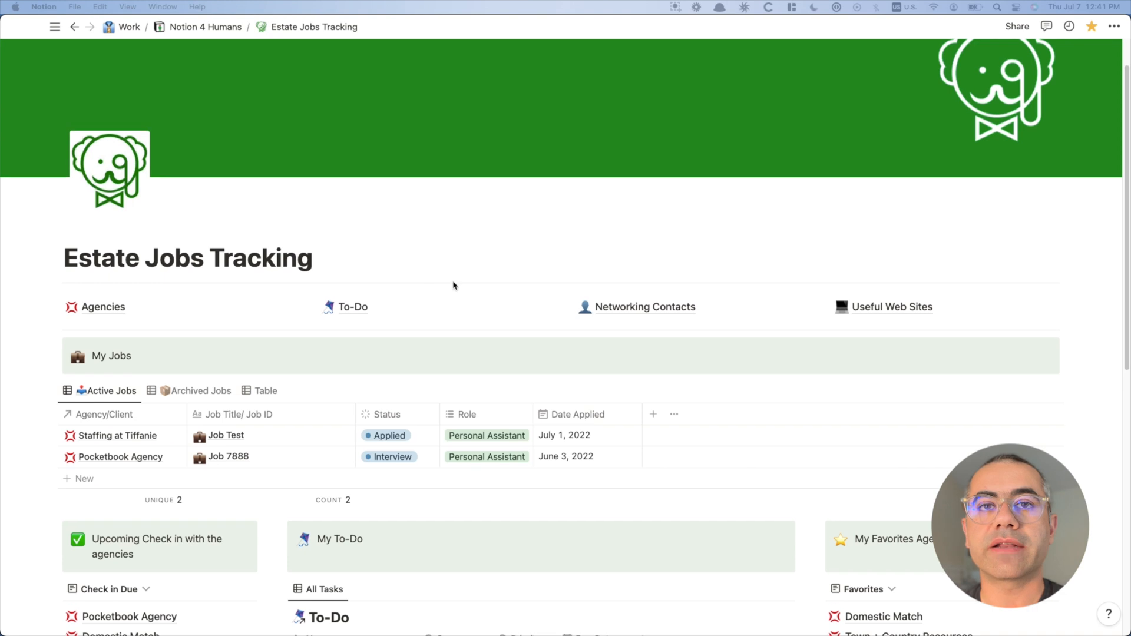
# Look over the Estate Jobs Tracking dashboard, including its jobs, agency check-in, to-do and favorite agencies sections.
pyautogui.scroll(-3, 453, 286)
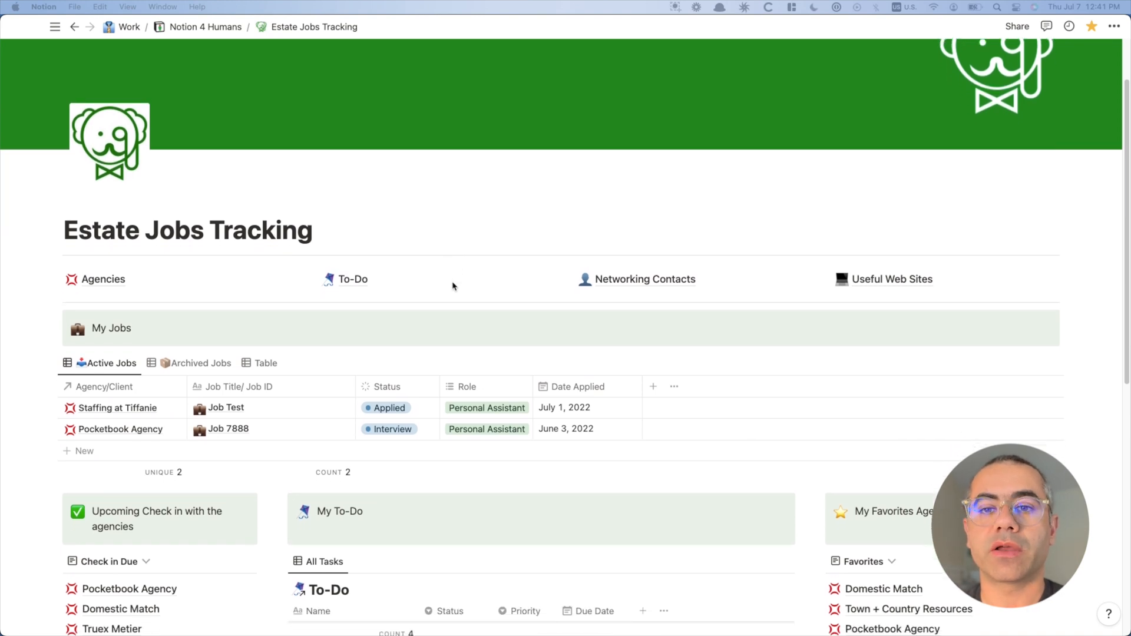
pyautogui.scroll(-1, 453, 286)
pyautogui.scroll(-2, 453, 286)
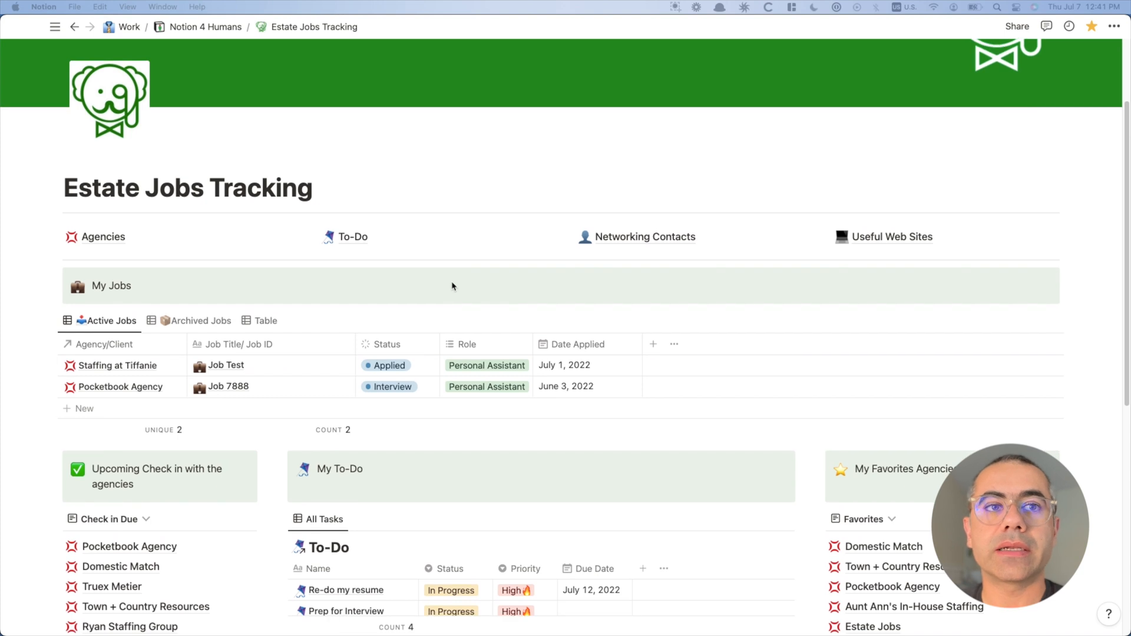
pyautogui.scroll(-5, 453, 286)
pyautogui.scroll(-4, 453, 287)
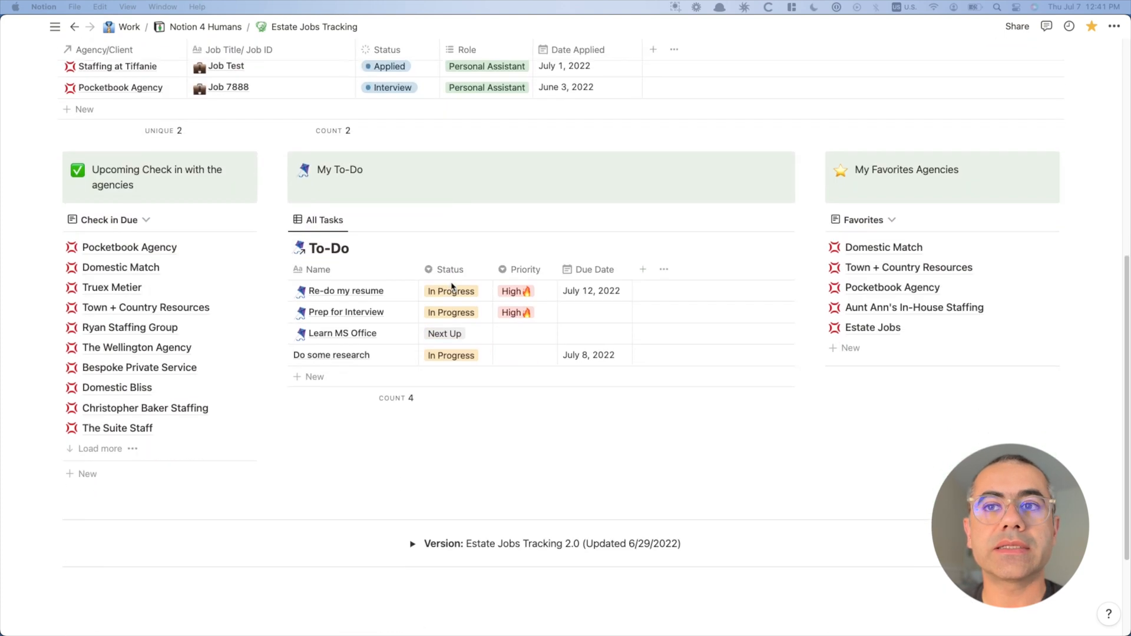
pyautogui.scroll(6, 452, 285)
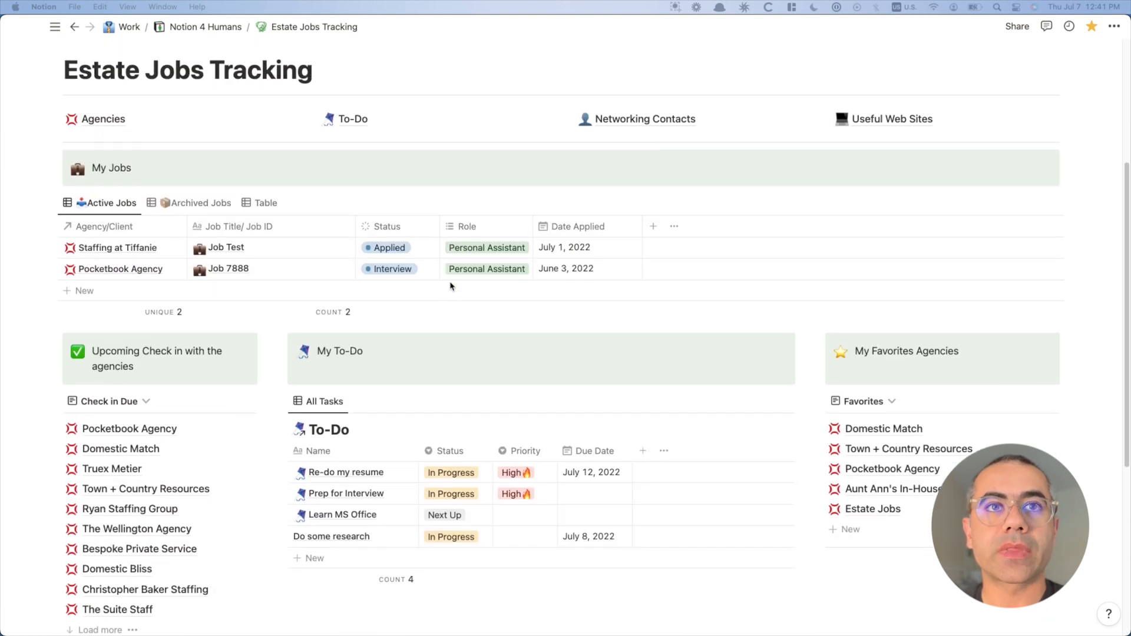
pyautogui.scroll(5, 450, 285)
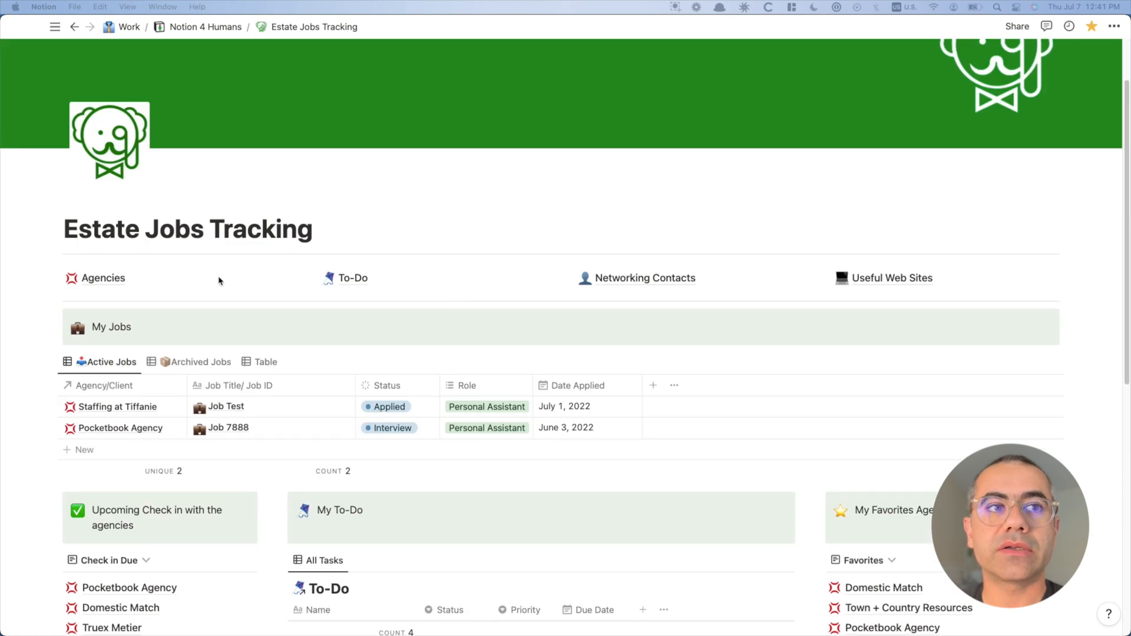
# Browse the Agencies gallery, review the properties of The Wellington Agency's record, and return to the Estate Jobs Tracking dashboard.
pyautogui.click(105, 282)
pyautogui.scroll(-5, 592, 303)
pyautogui.scroll(-20, 592, 303)
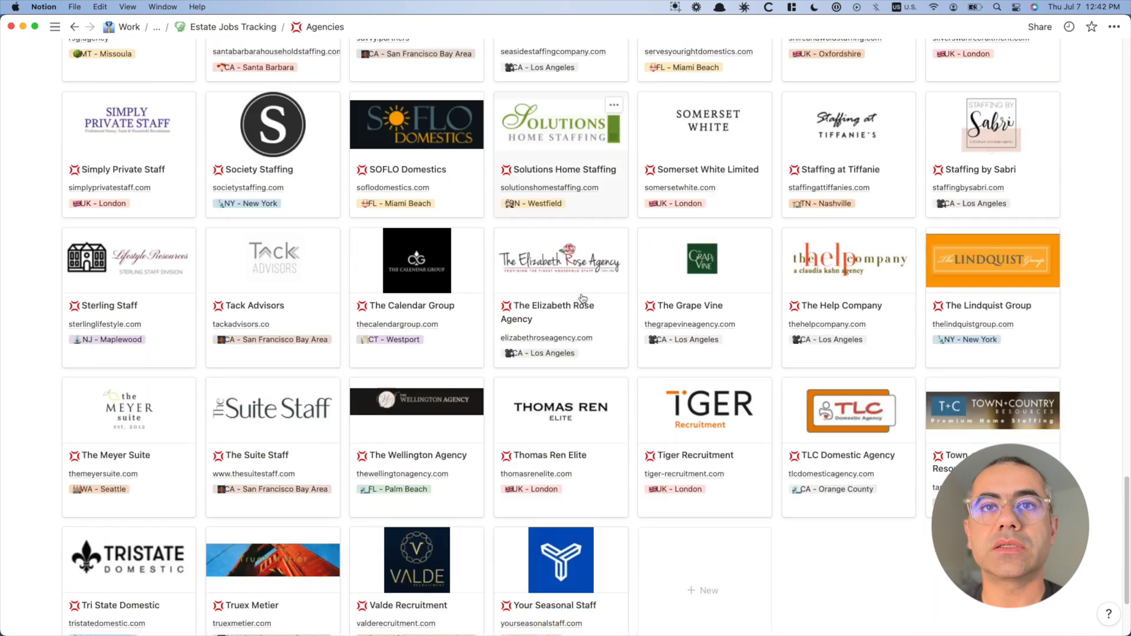
pyautogui.scroll(-3, 582, 298)
pyautogui.click(424, 287)
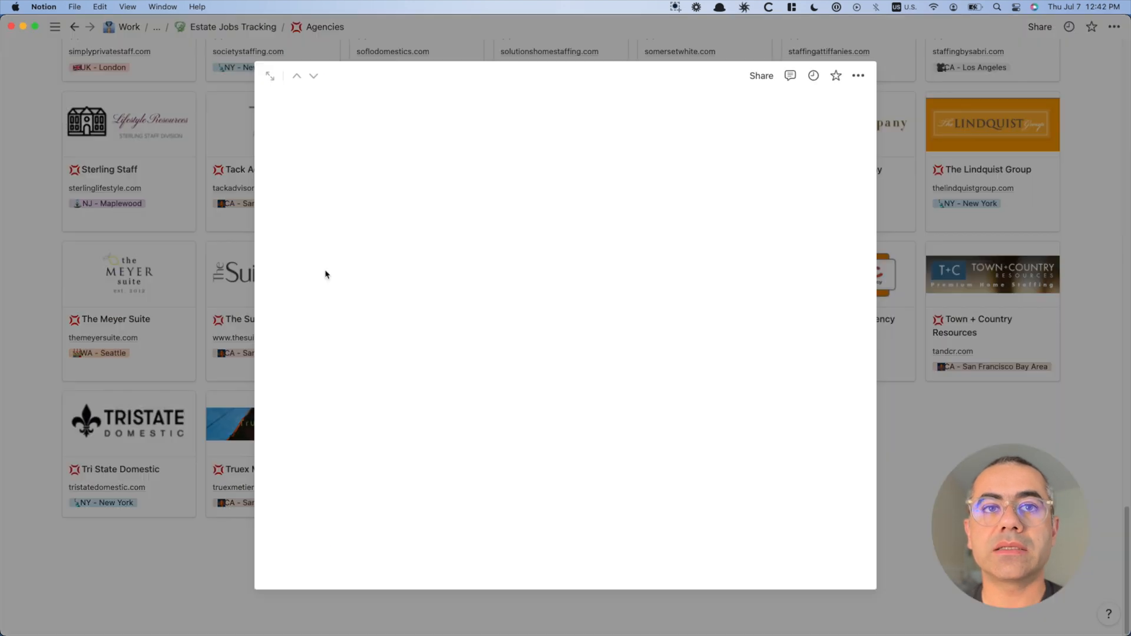
pyautogui.scroll(-5, 566, 330)
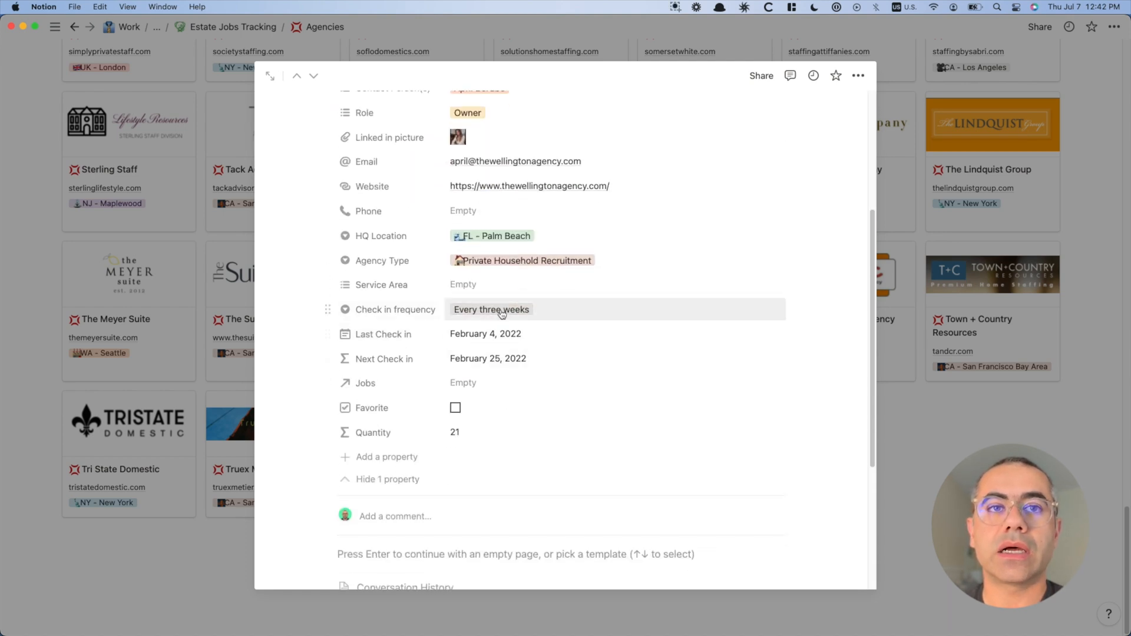
pyautogui.scroll(5, 516, 321)
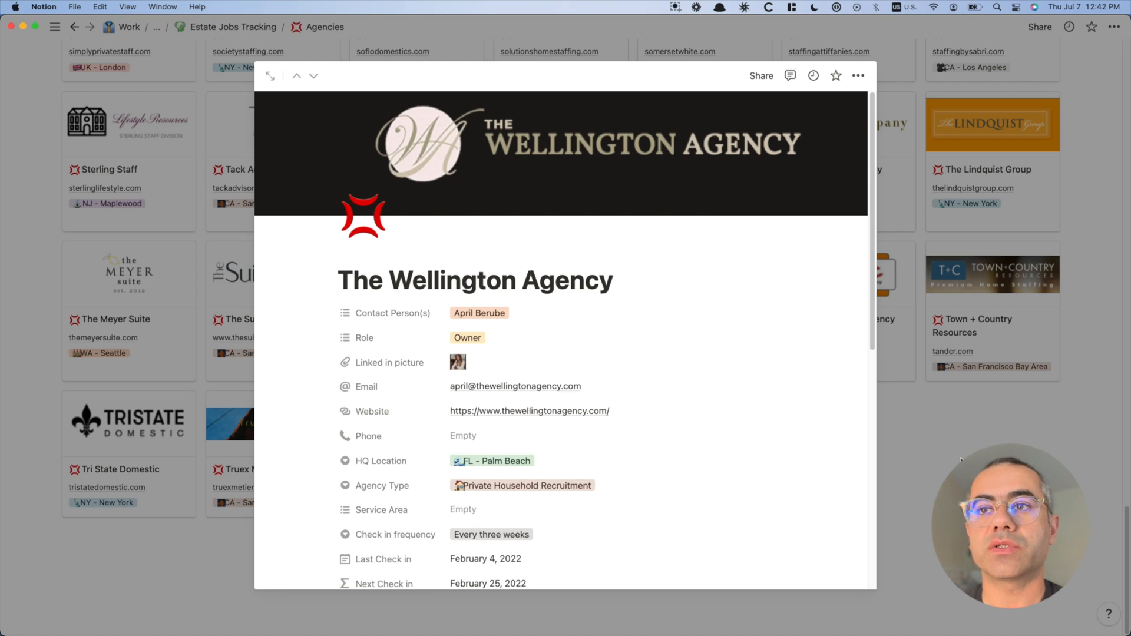
pyautogui.click(960, 460)
pyautogui.scroll(15, 417, 221)
pyautogui.scroll(20, 417, 221)
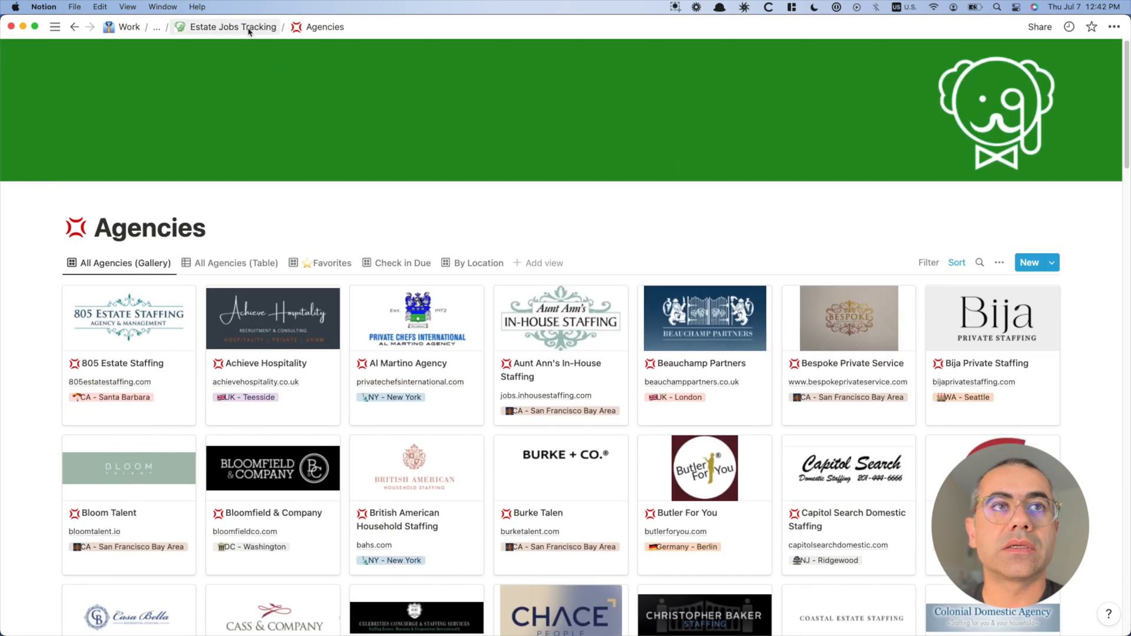
pyautogui.click(246, 28)
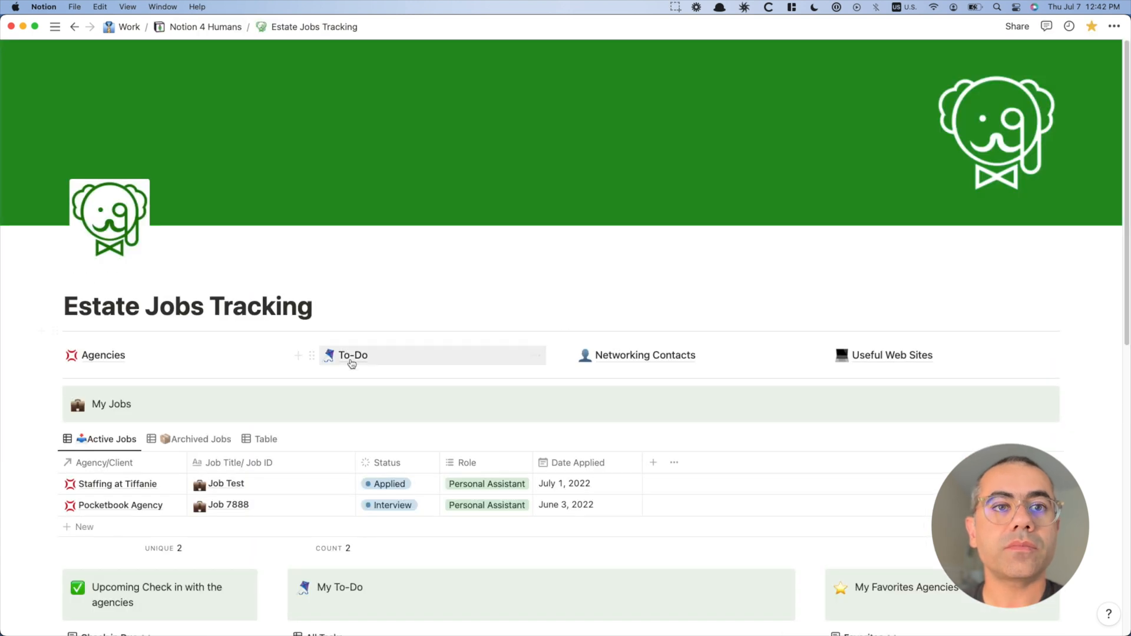
# View the To-Do database in its calendar and All Tasks views, and return to the dashboard.
pyautogui.click(351, 357)
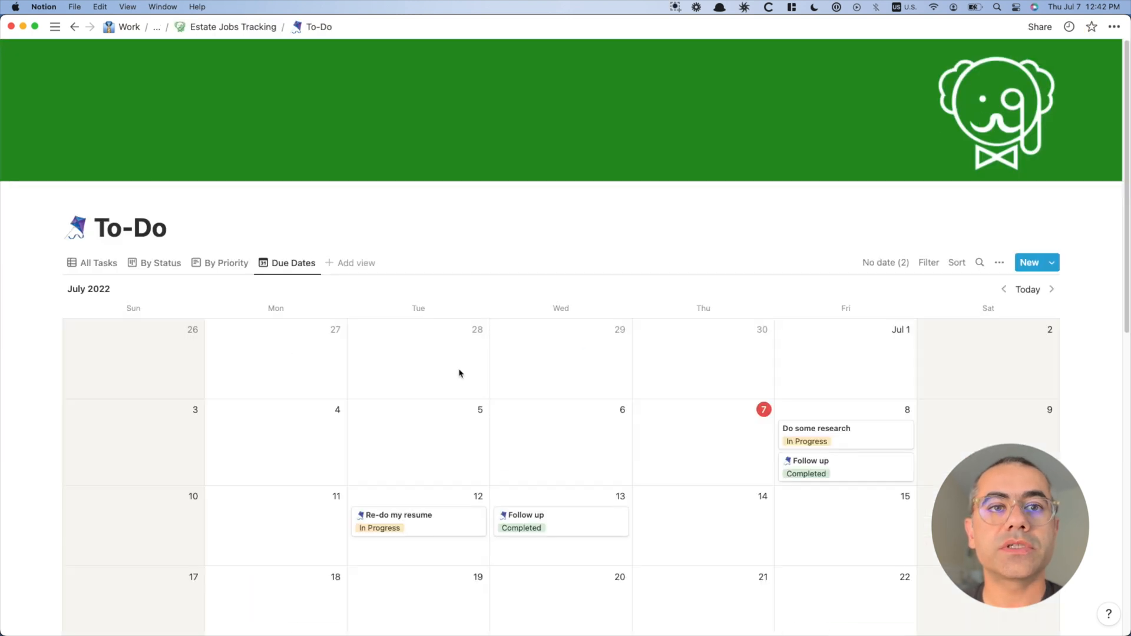
pyautogui.click(94, 263)
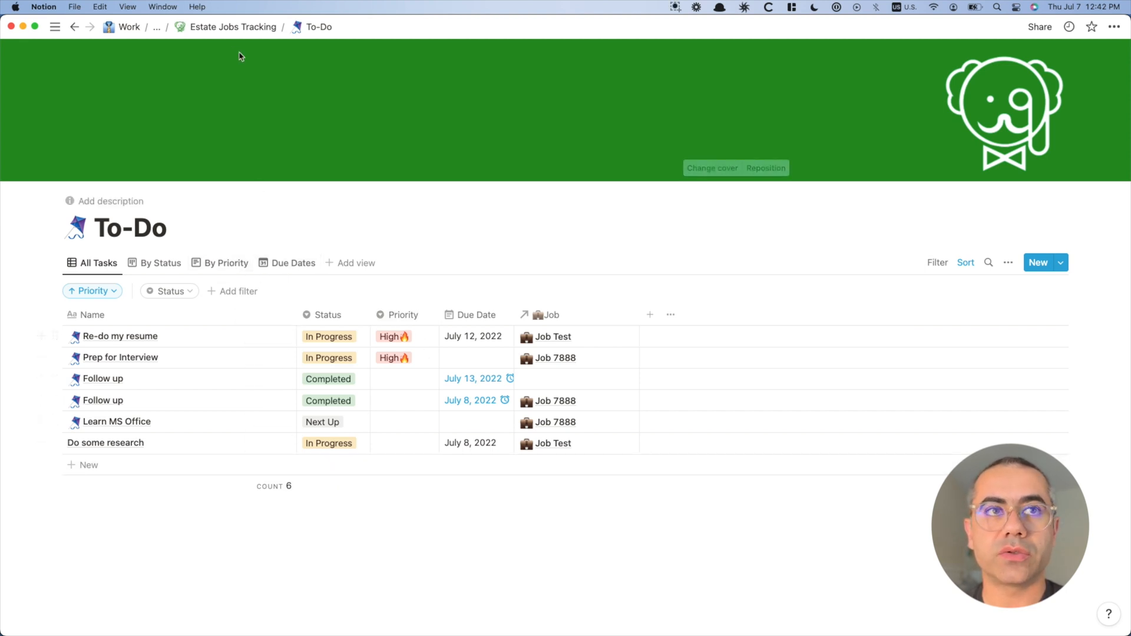
pyautogui.click(245, 27)
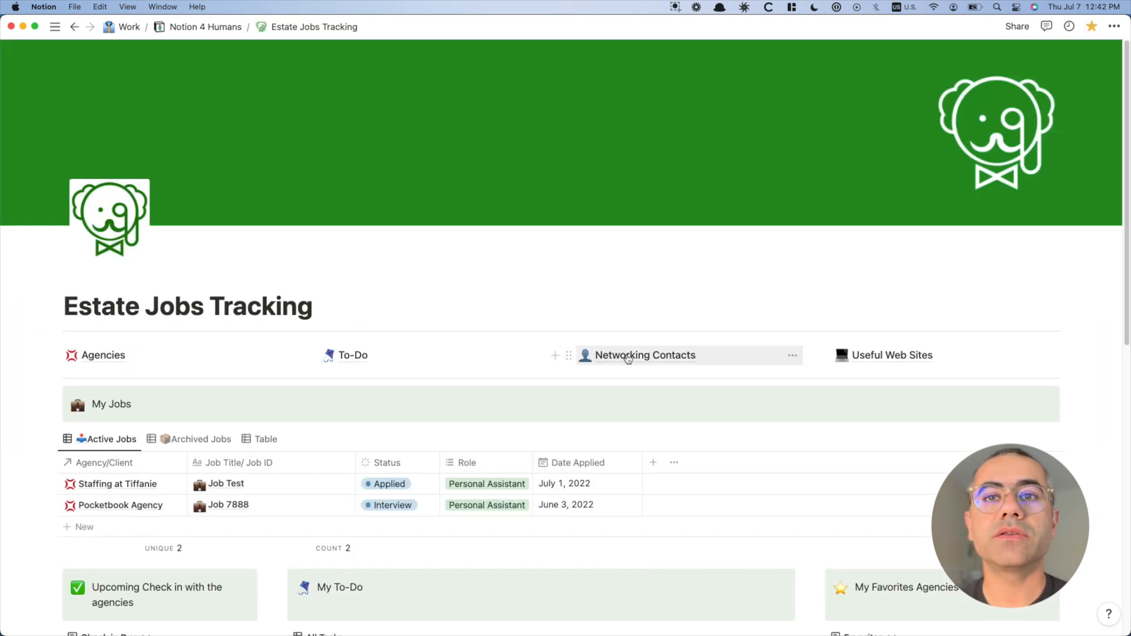
# View the Networking Contacts and Useful Web Sites databases, returning to the dashboard after each one.
pyautogui.click(628, 357)
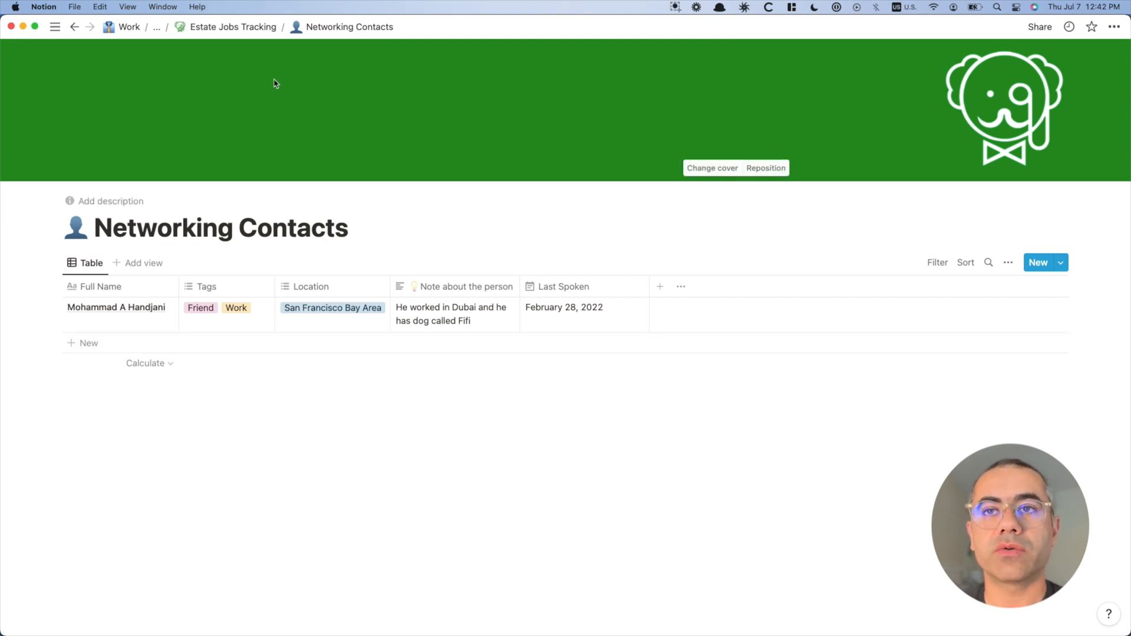
pyautogui.click(238, 30)
pyautogui.click(892, 360)
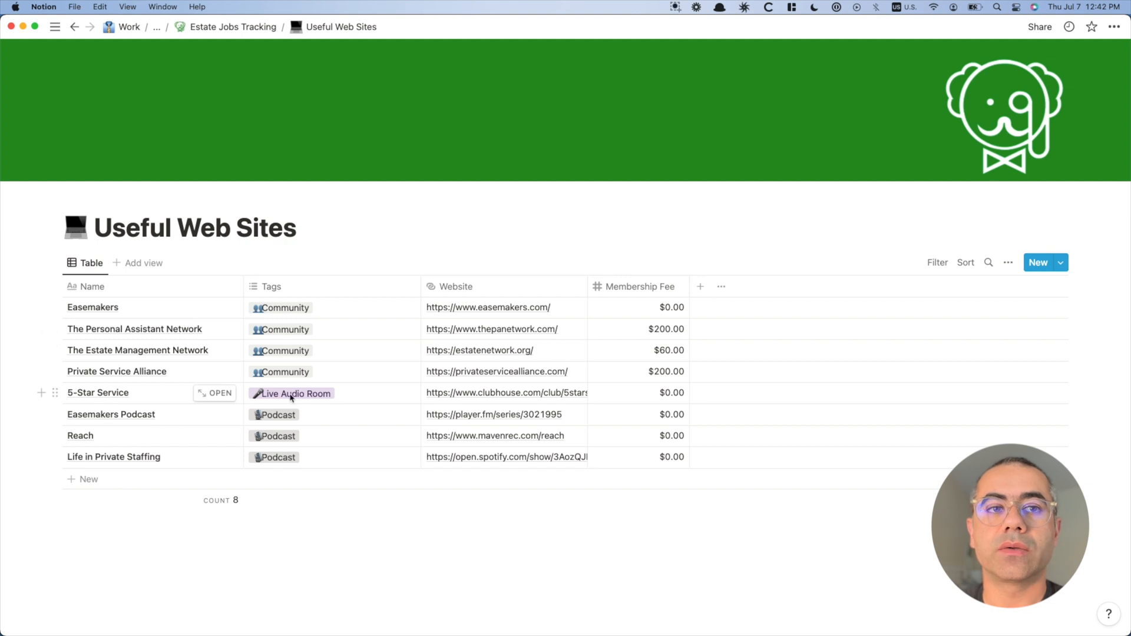
pyautogui.click(244, 28)
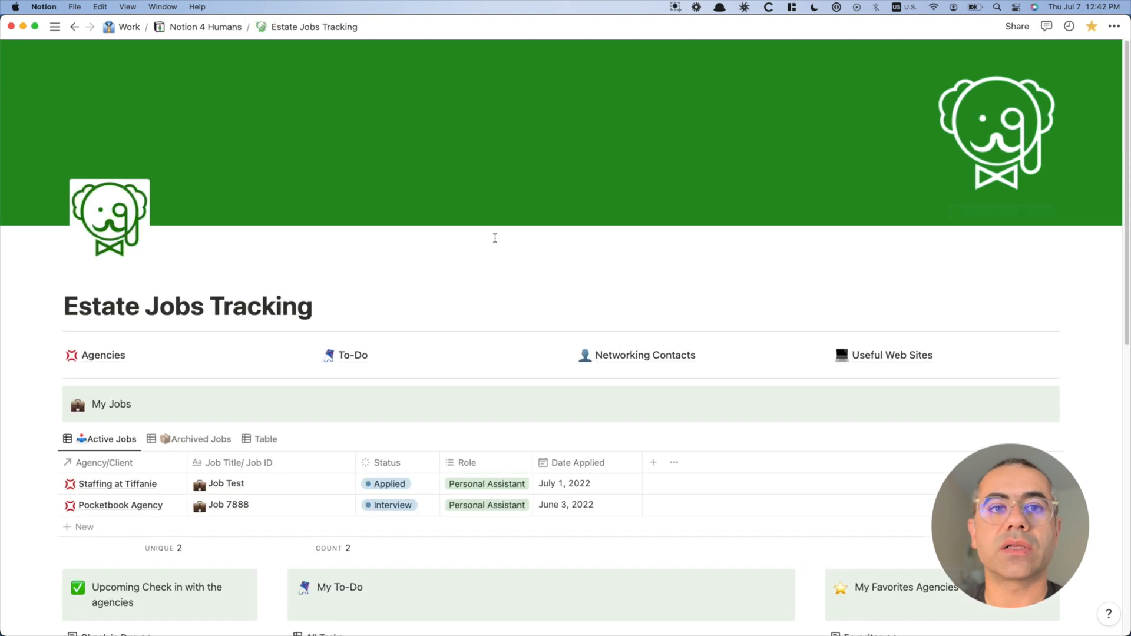
# Examine the dashboard's My Jobs, Upcoming Check in, My To-Do and My Favorites Agencies sections.
pyautogui.scroll(-5, 510, 271)
pyautogui.scroll(-3, 363, 295)
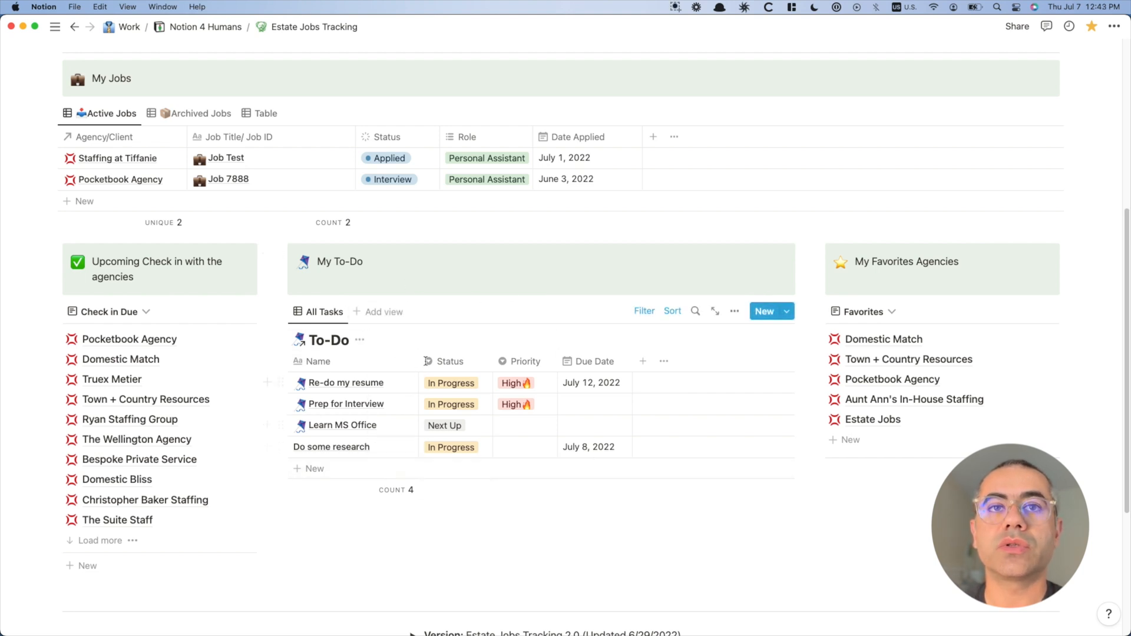
pyautogui.scroll(7, 399, 331)
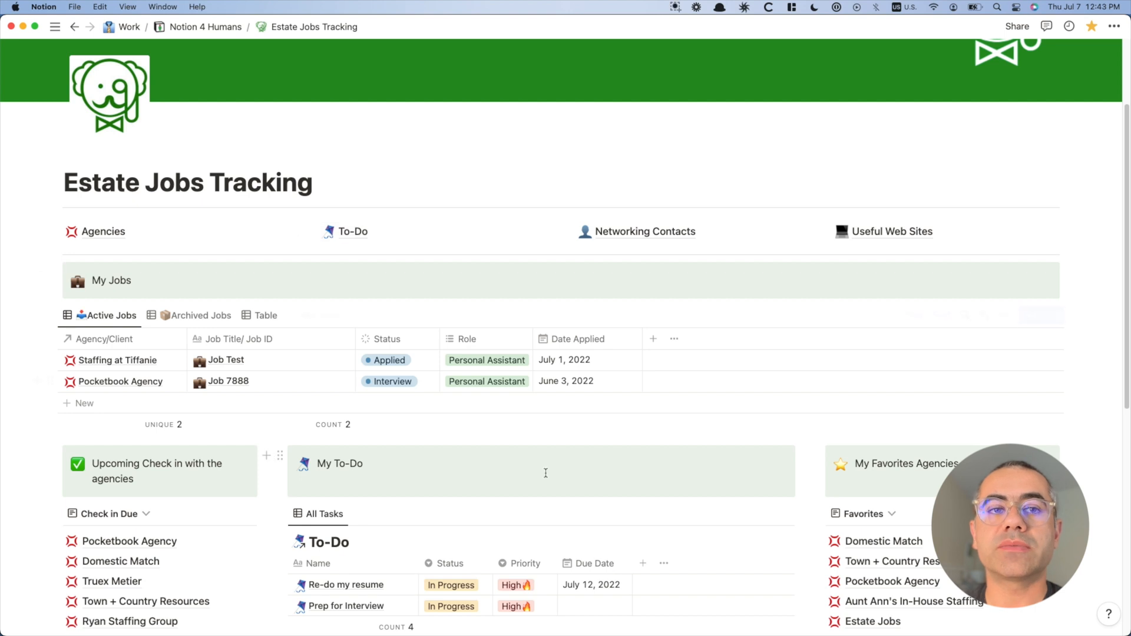
pyautogui.scroll(-10, 565, 489)
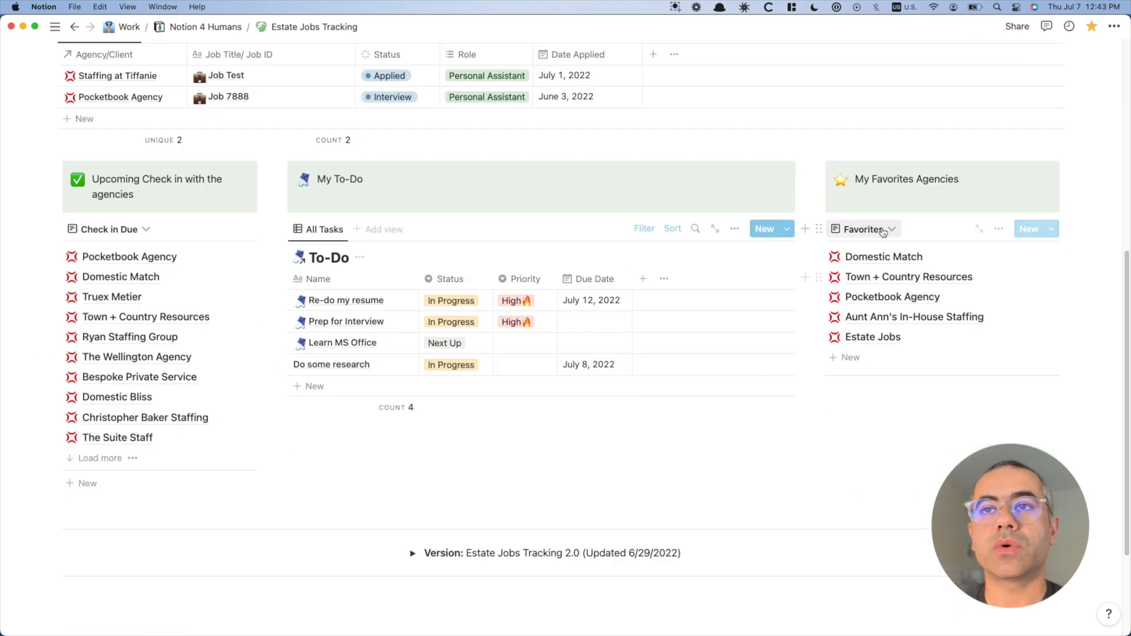
pyautogui.scroll(1, 878, 248)
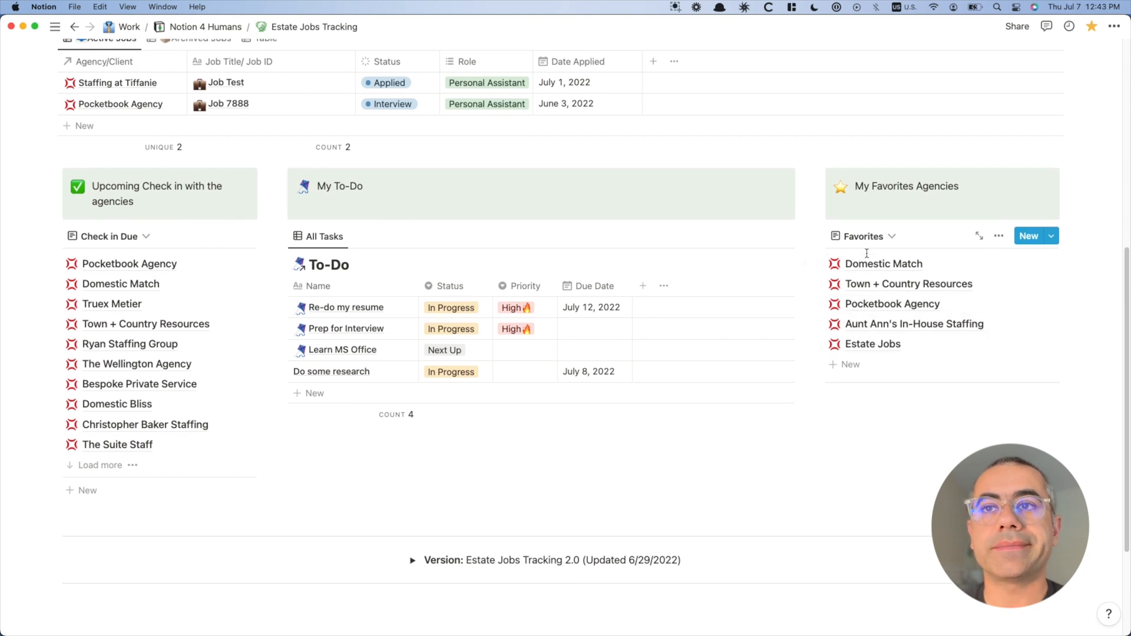
pyautogui.scroll(7, 857, 242)
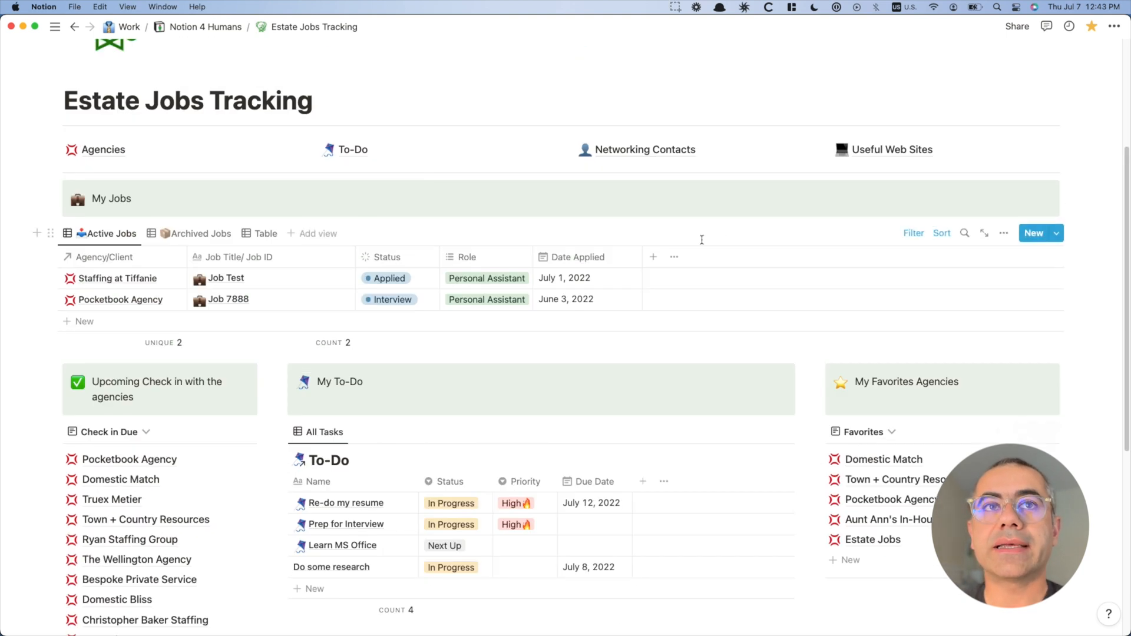
# Mark the Groupe Insearch agency as a favorite in its record in the Agencies database.
pyautogui.click(110, 151)
pyautogui.scroll(-20, 589, 284)
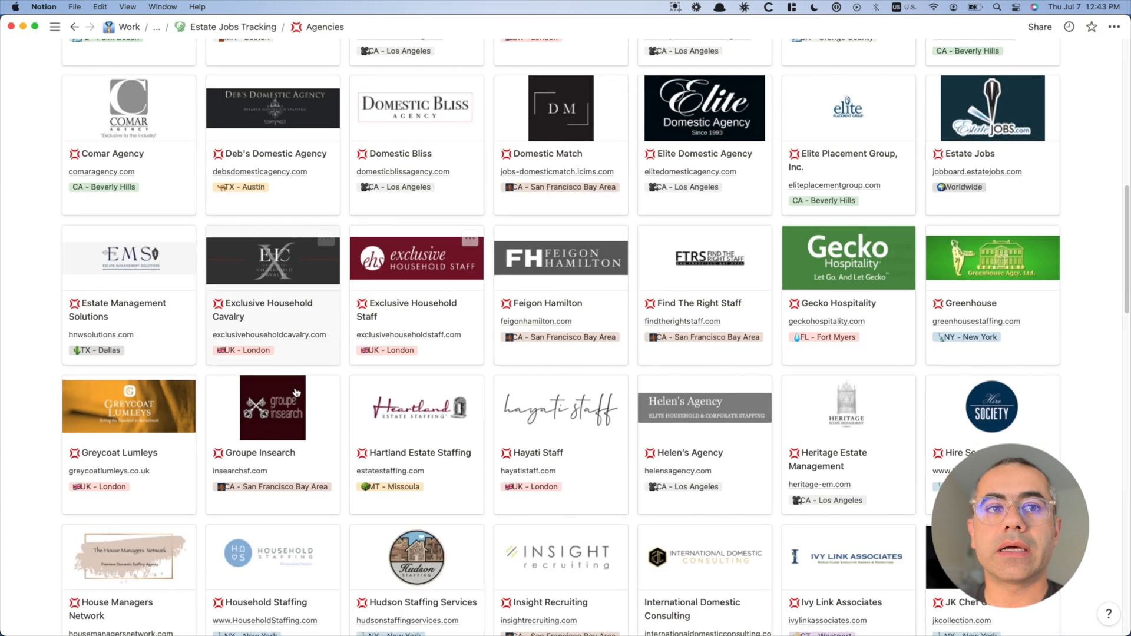
pyautogui.click(299, 414)
pyautogui.scroll(-10, 499, 309)
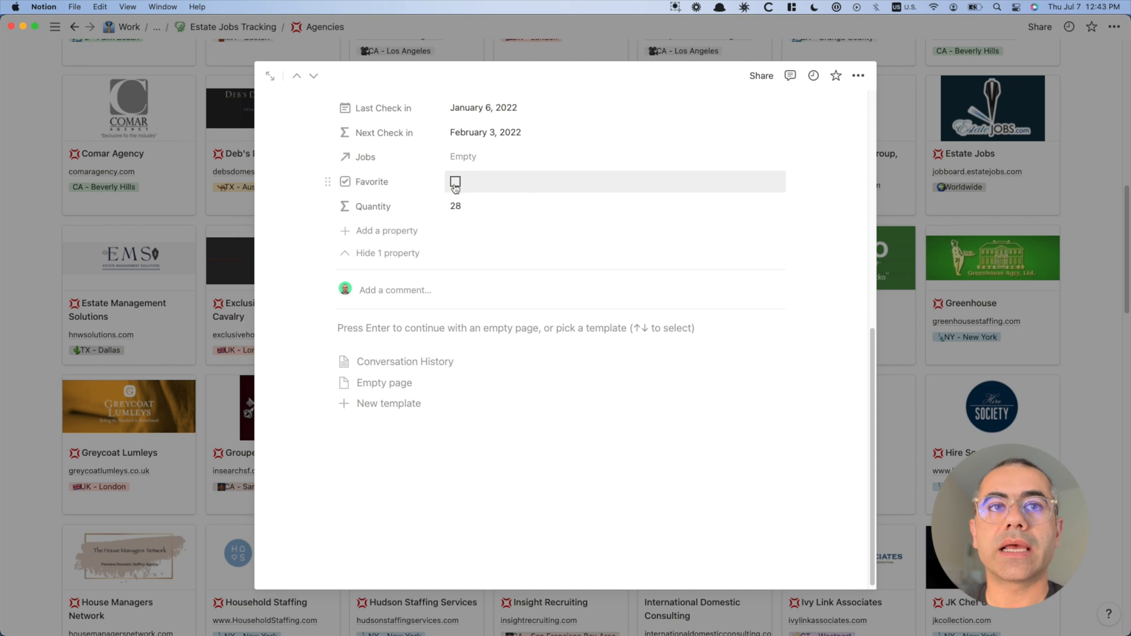
pyautogui.click(1074, 201)
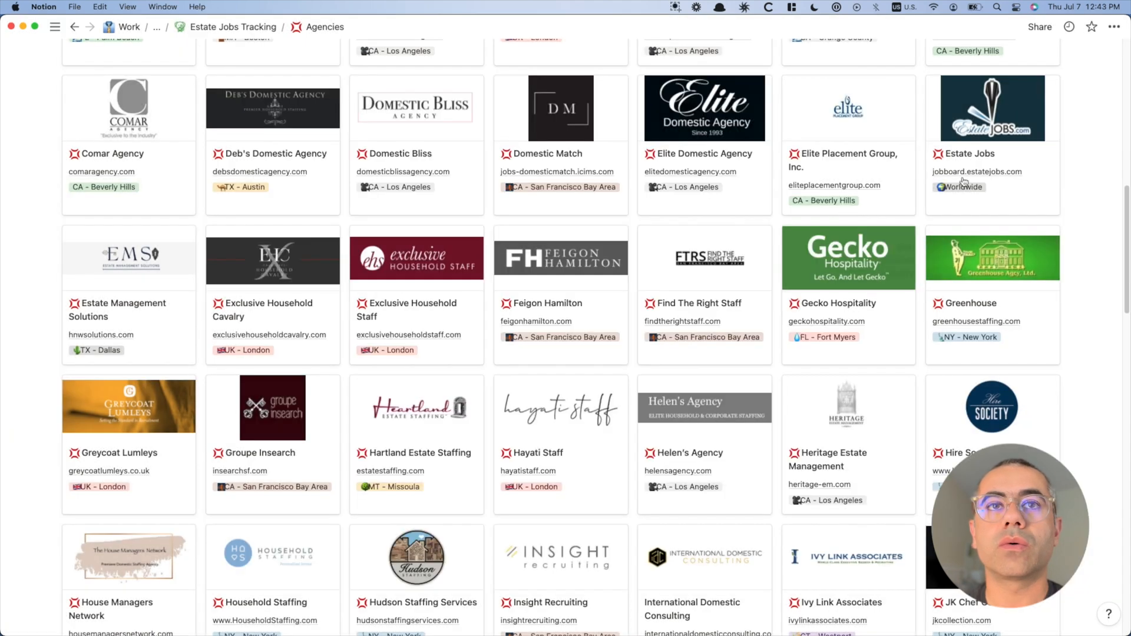
# Check Groupe Insearch in the dashboard's favorites list by opening its record and closing it again.
pyautogui.click(233, 26)
pyautogui.scroll(-6, 1125, 356)
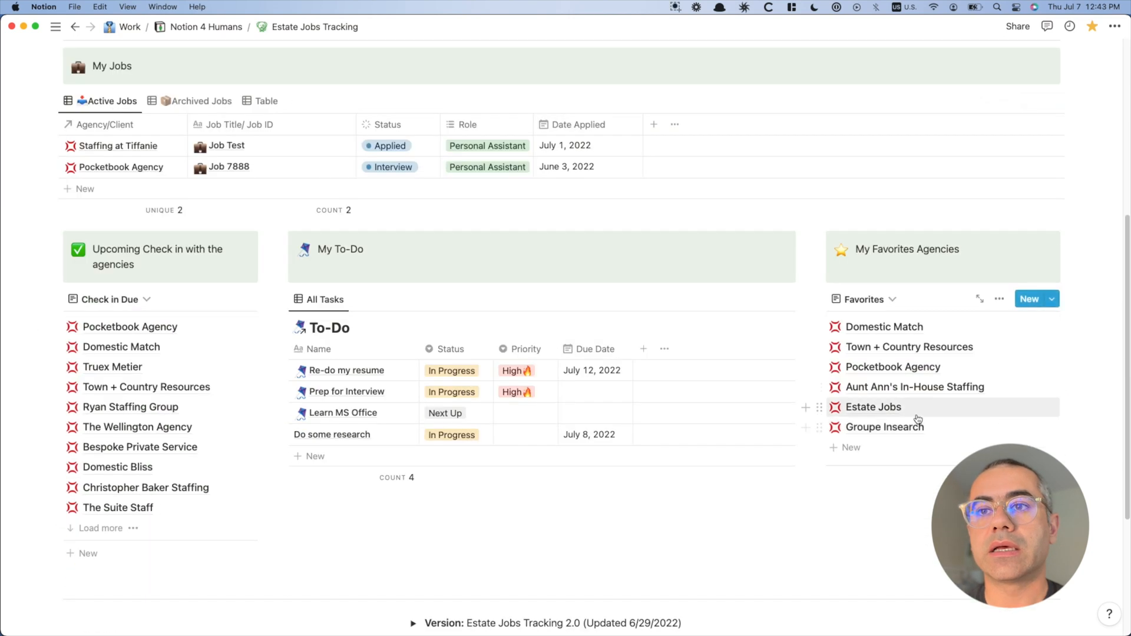
pyautogui.click(882, 429)
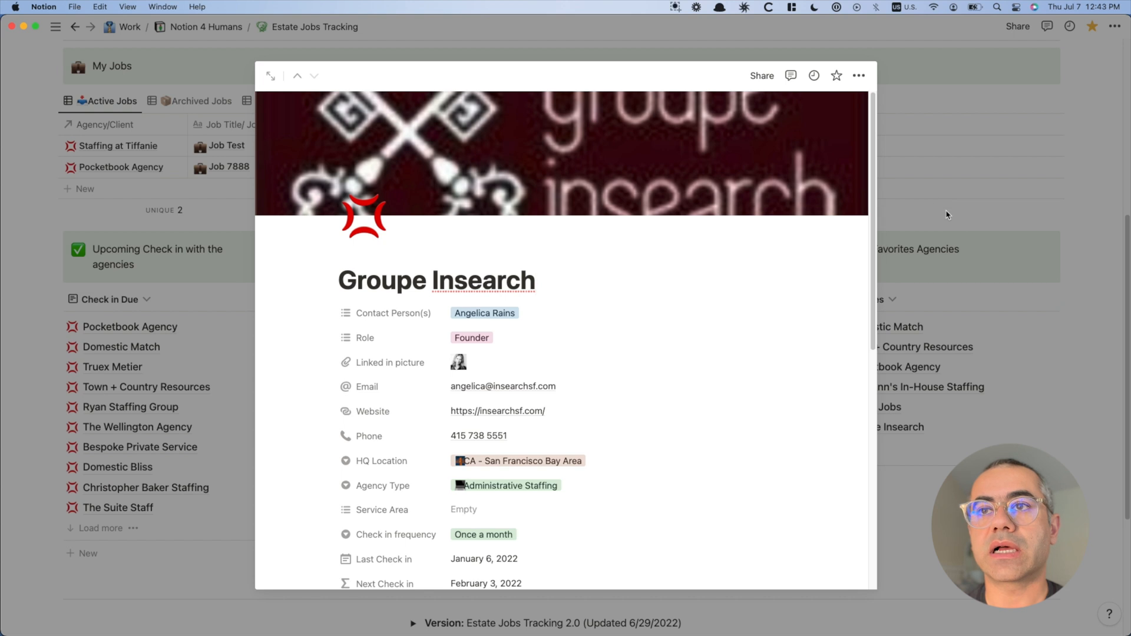
pyautogui.click(947, 215)
# Load more agencies in the dashboard's Check in Due list and look through them.
pyautogui.scroll(-1, 179, 414)
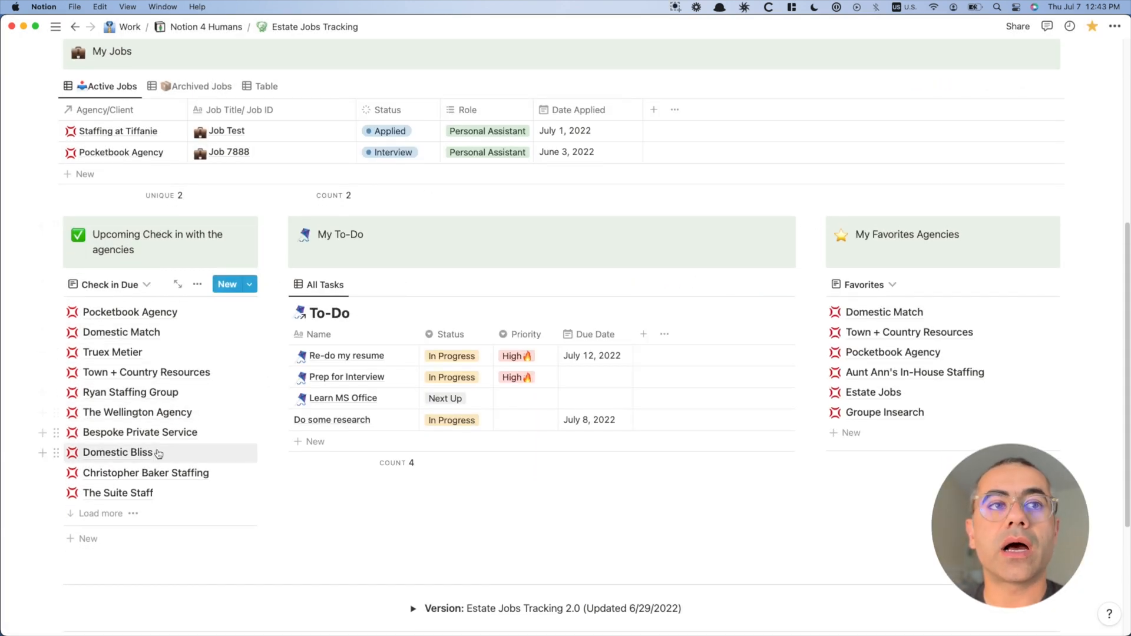
pyautogui.click(97, 514)
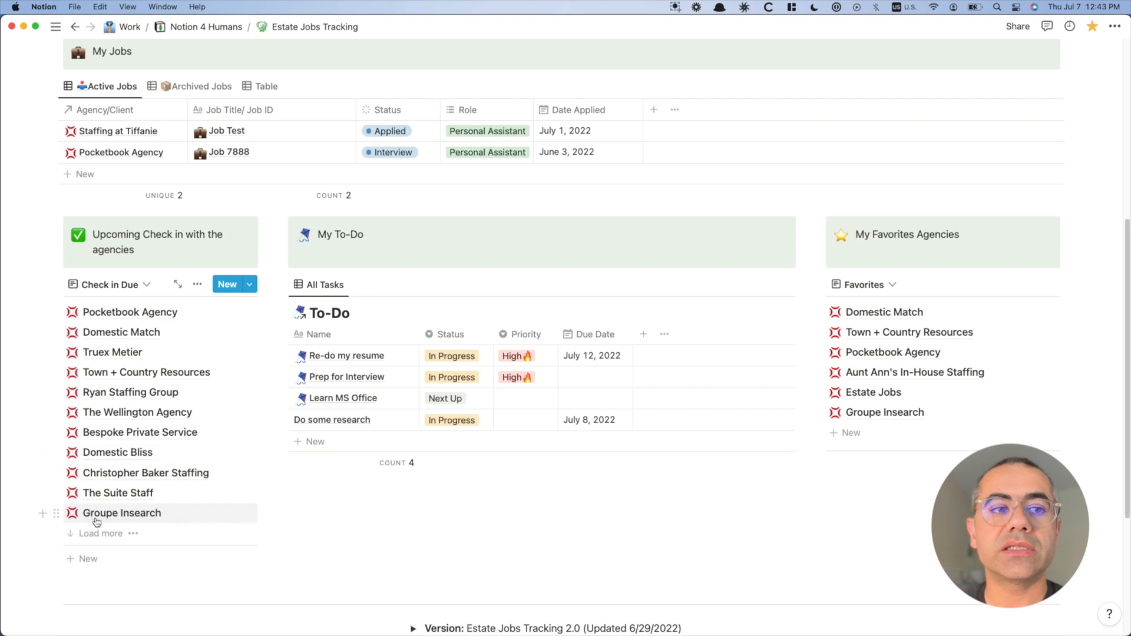
pyautogui.scroll(-8, 146, 457)
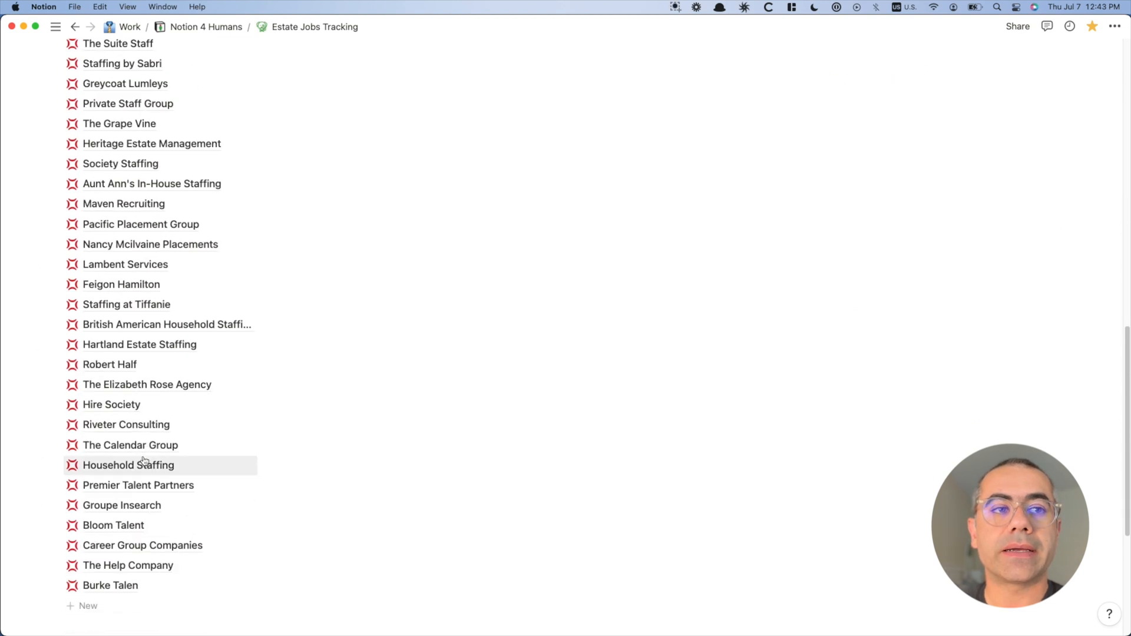
pyautogui.scroll(10, 145, 463)
pyautogui.scroll(1, 259, 238)
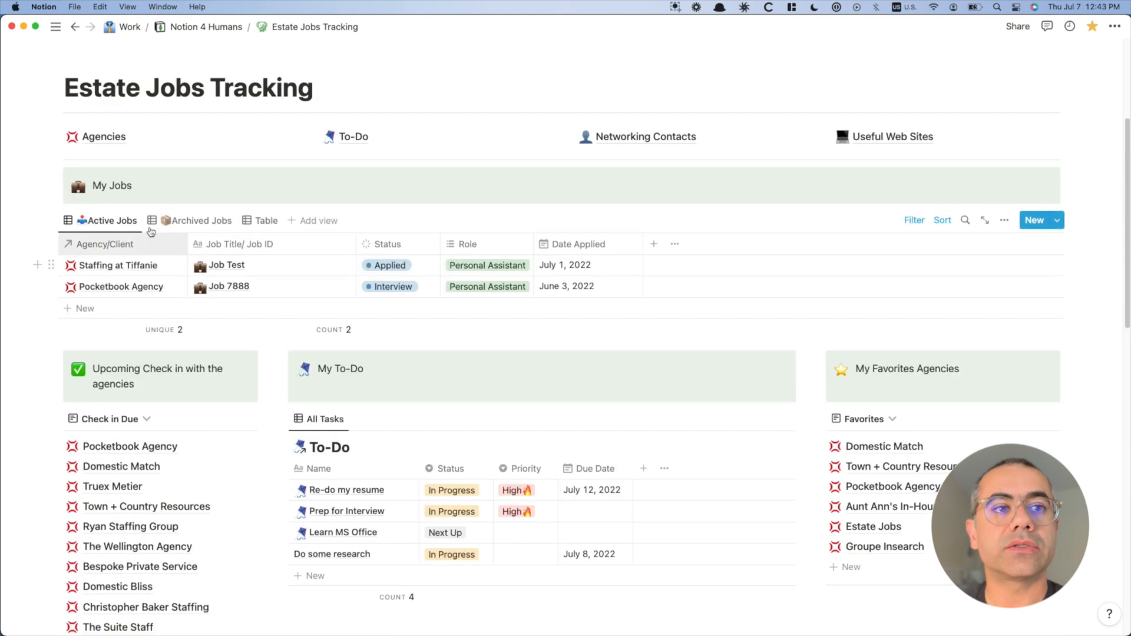
# Open the Your Seasonal Staff record at the end of the Agencies gallery.
pyautogui.click(106, 139)
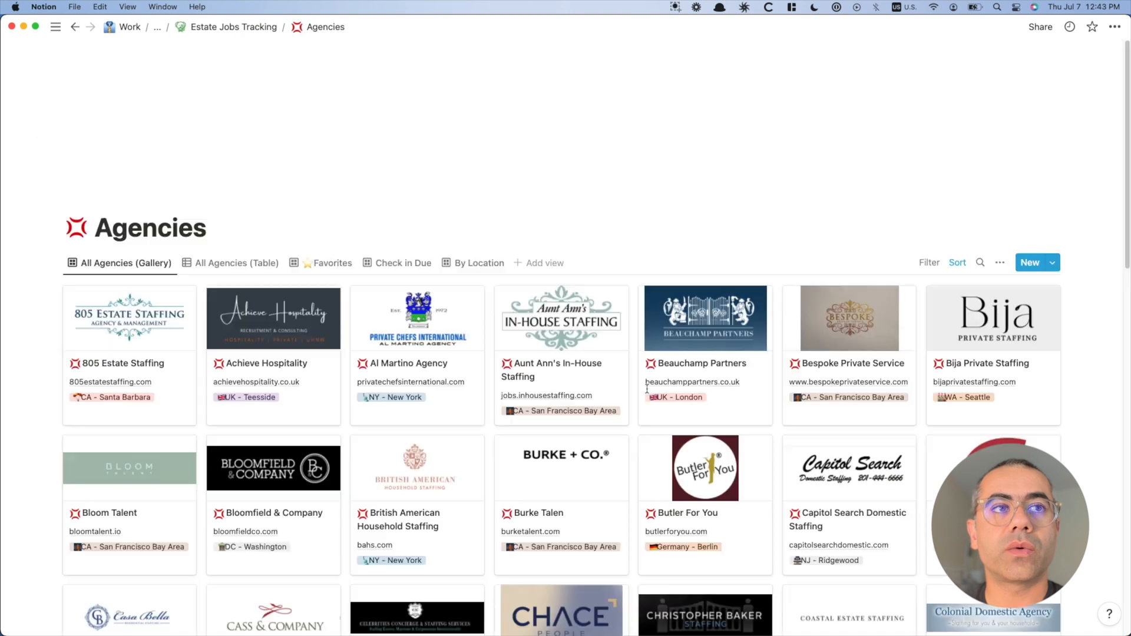
pyautogui.scroll(-12, 632, 386)
pyautogui.scroll(-12, 629, 386)
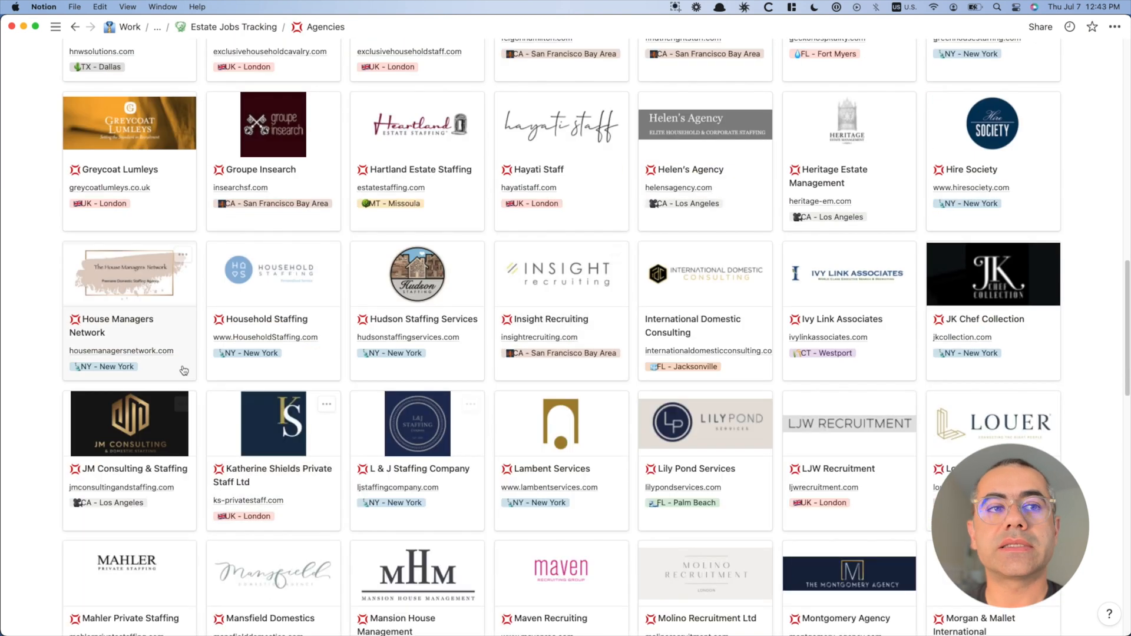
pyautogui.scroll(-10, 379, 436)
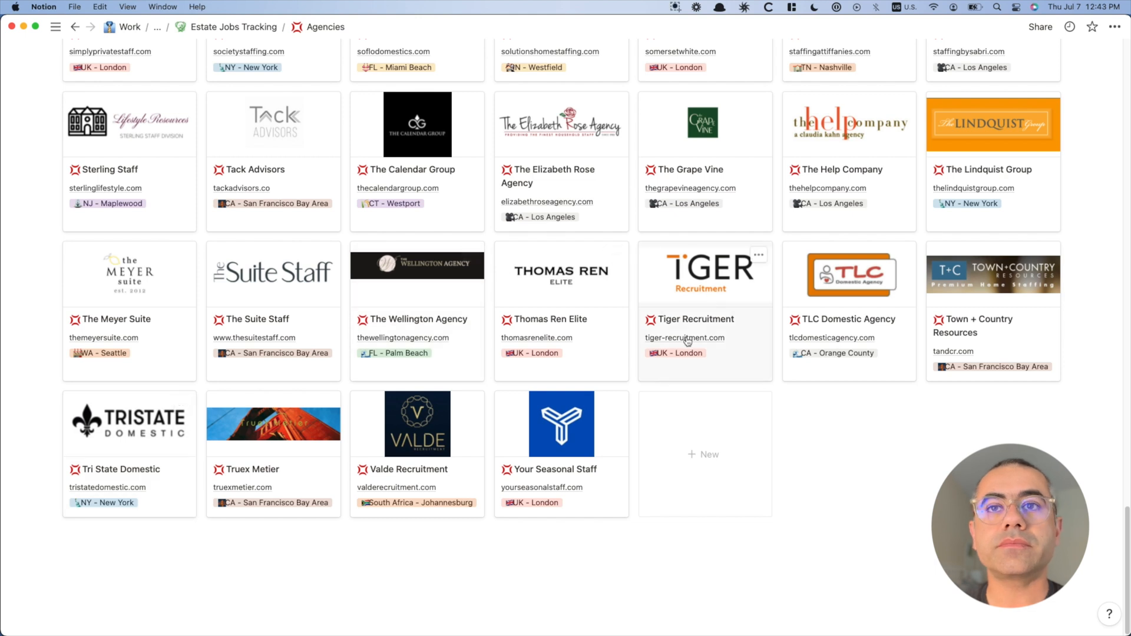
pyautogui.click(543, 448)
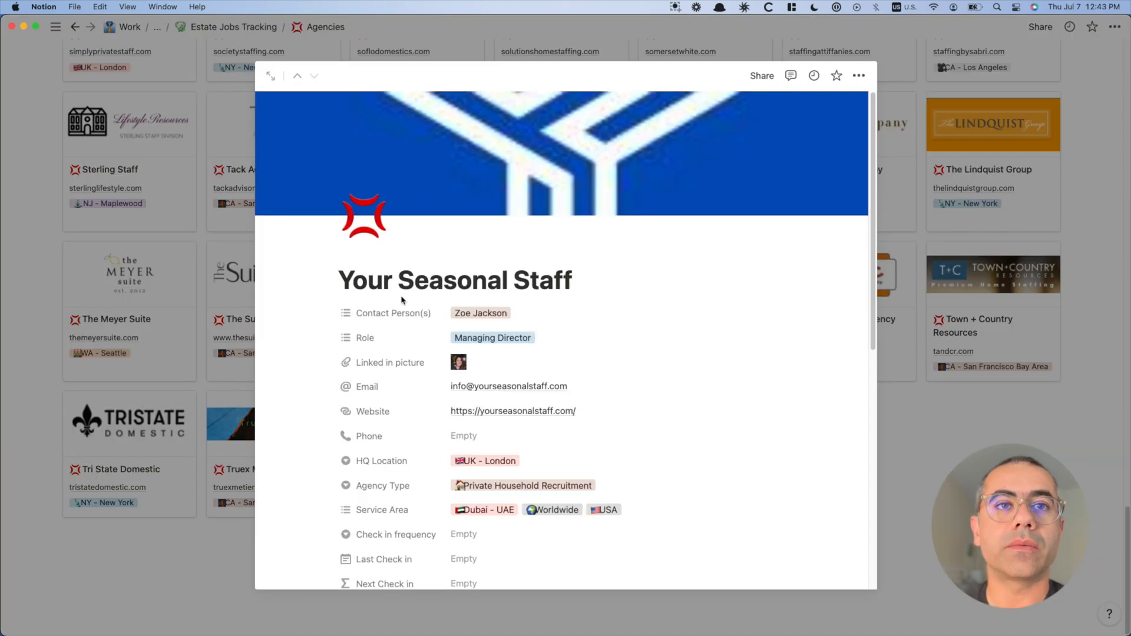
# Set Your Seasonal Staff's check-in frequency to Weekly and its last check-in to July 7, 2022, closing the record when done.
pyautogui.scroll(-5, 504, 284)
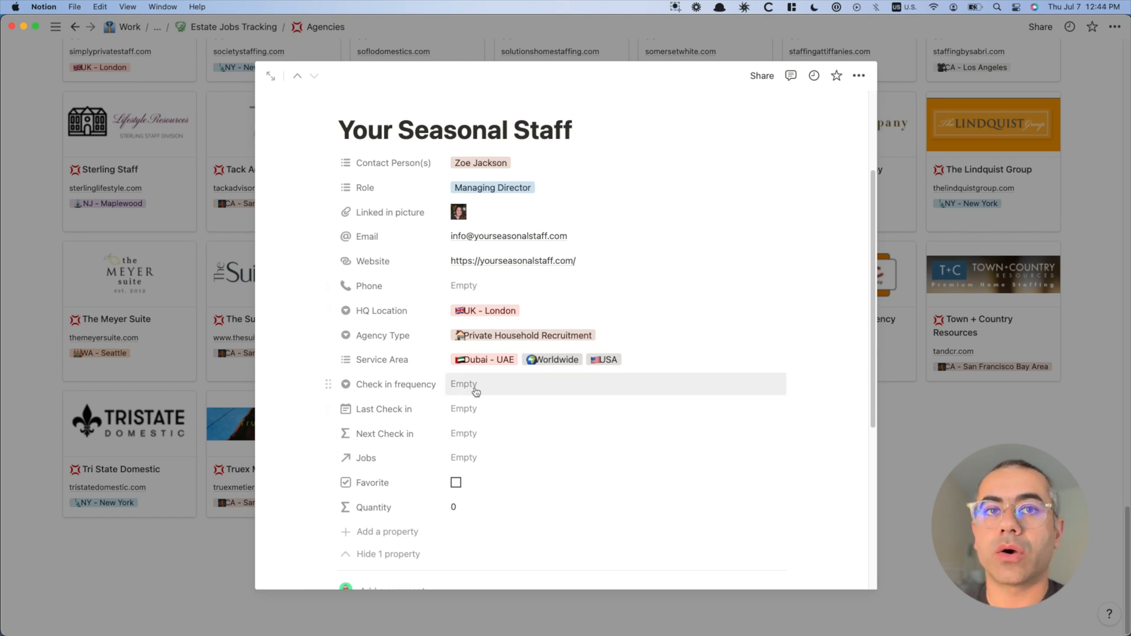
pyautogui.click(476, 391)
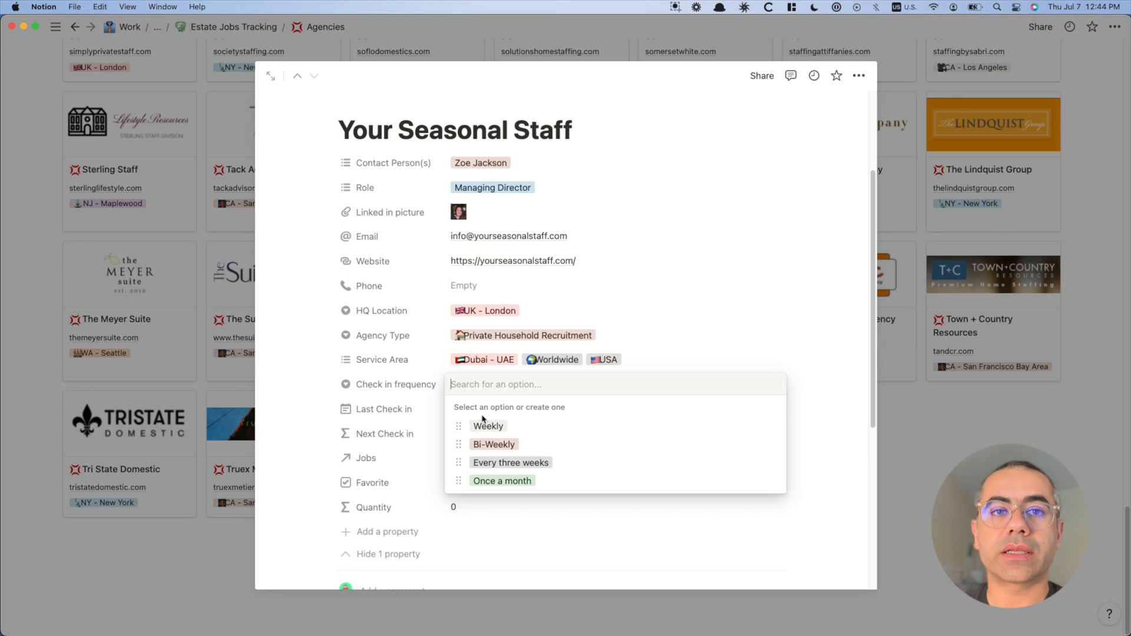
pyautogui.click(489, 426)
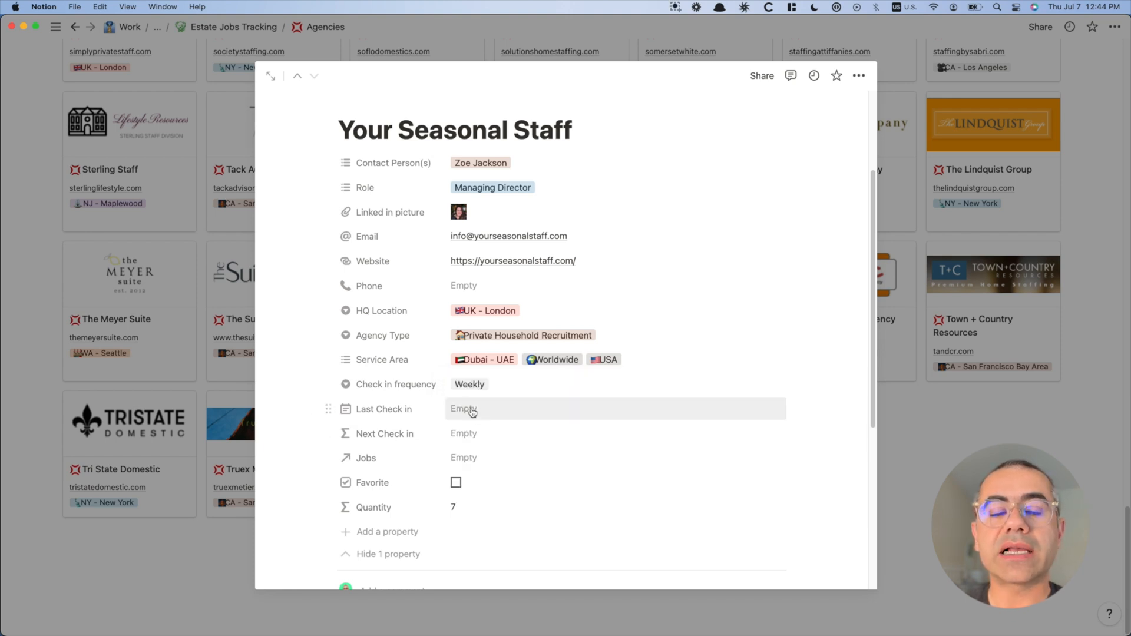
pyautogui.click(472, 411)
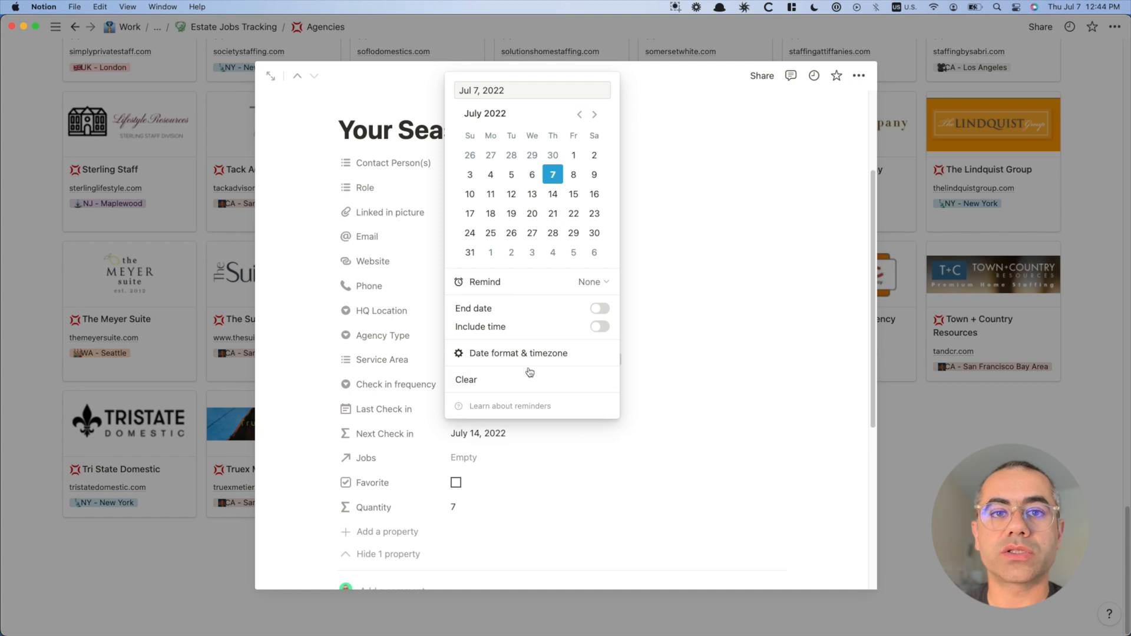
pyautogui.click(313, 419)
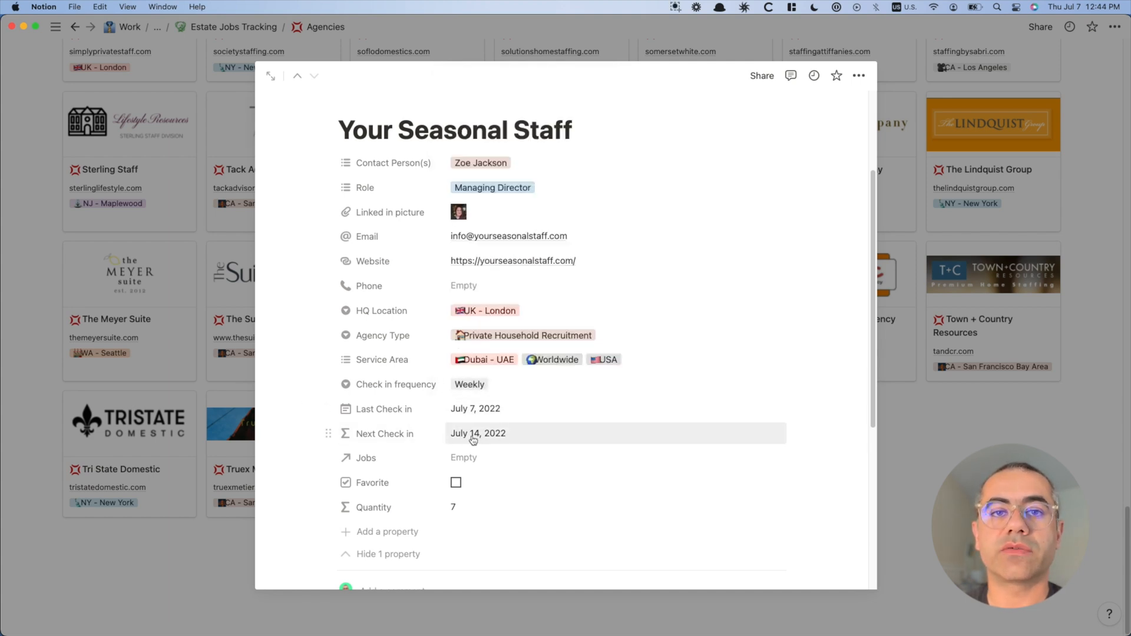
pyautogui.click(955, 444)
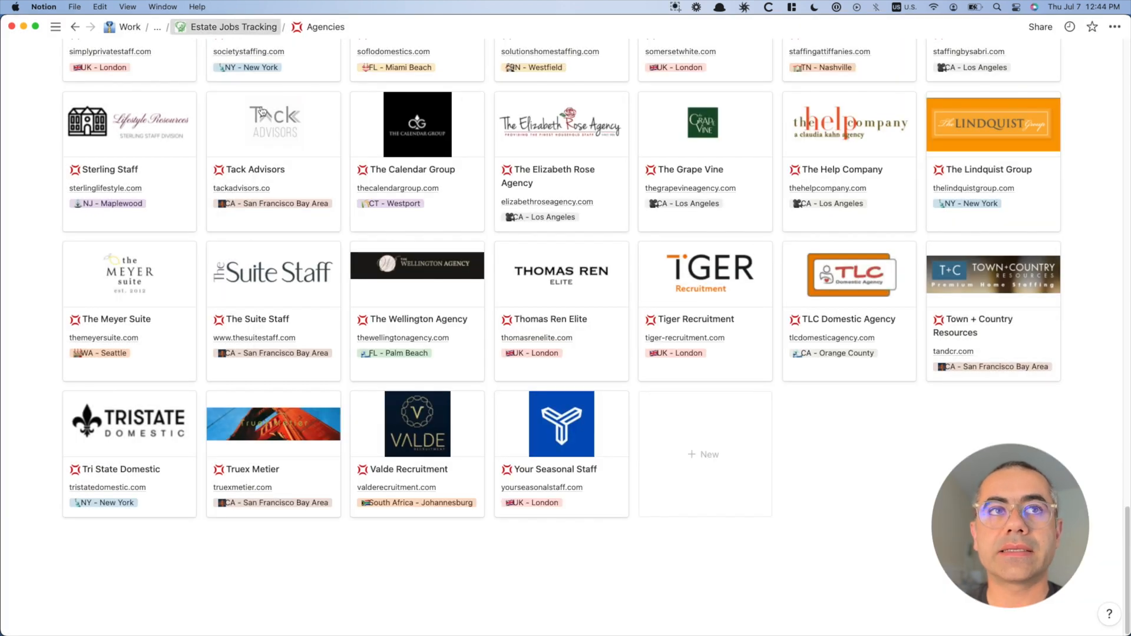
# Return to the Estate Jobs Tracking dashboard and open the Staffing at Tiffanie record from the expanded Check in Due list.
pyautogui.click(233, 27)
pyautogui.scroll(-6, 303, 467)
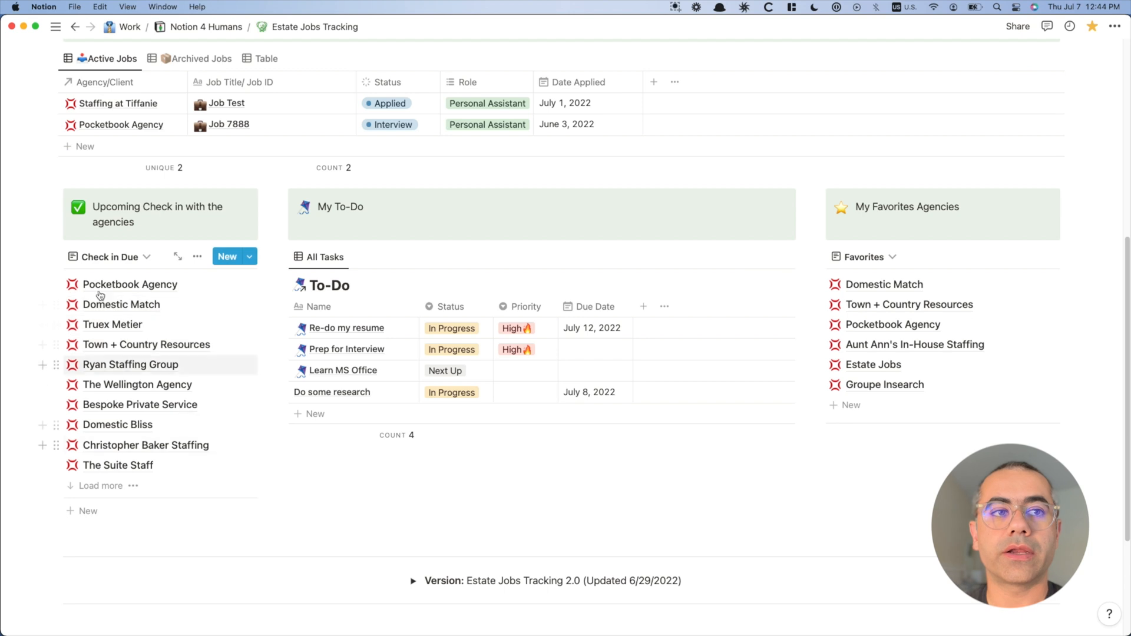
pyautogui.click(103, 488)
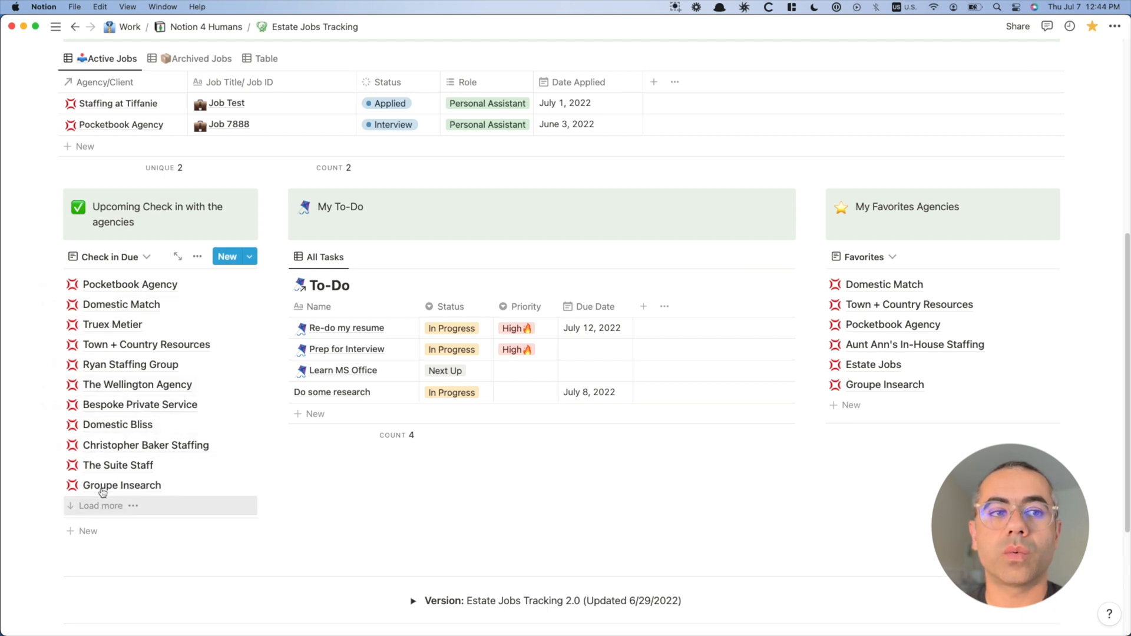
pyautogui.scroll(-7, 131, 446)
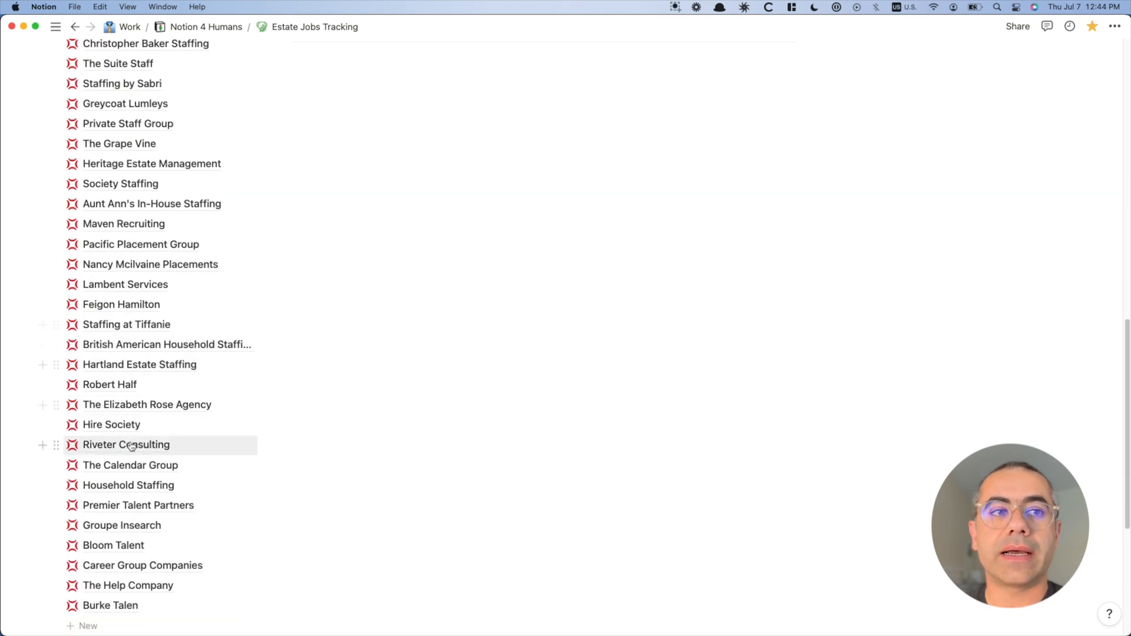
pyautogui.click(132, 325)
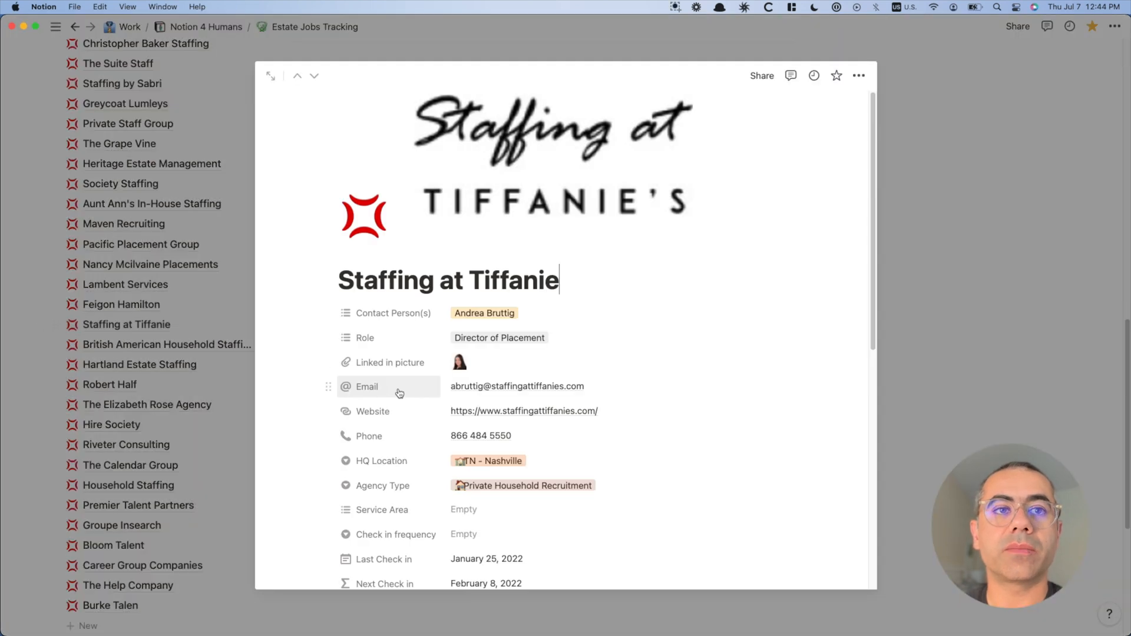
# Set Staffing at Tiffanie's last check-in date to July 7, 2022 and close the record.
pyautogui.scroll(-4, 466, 433)
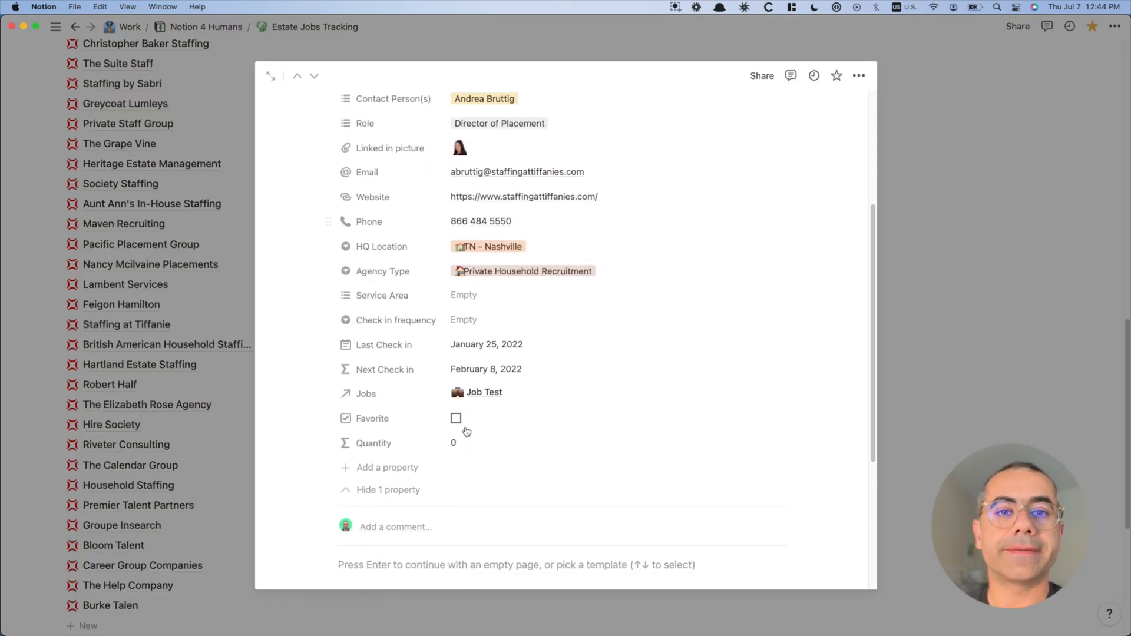
pyautogui.click(478, 352)
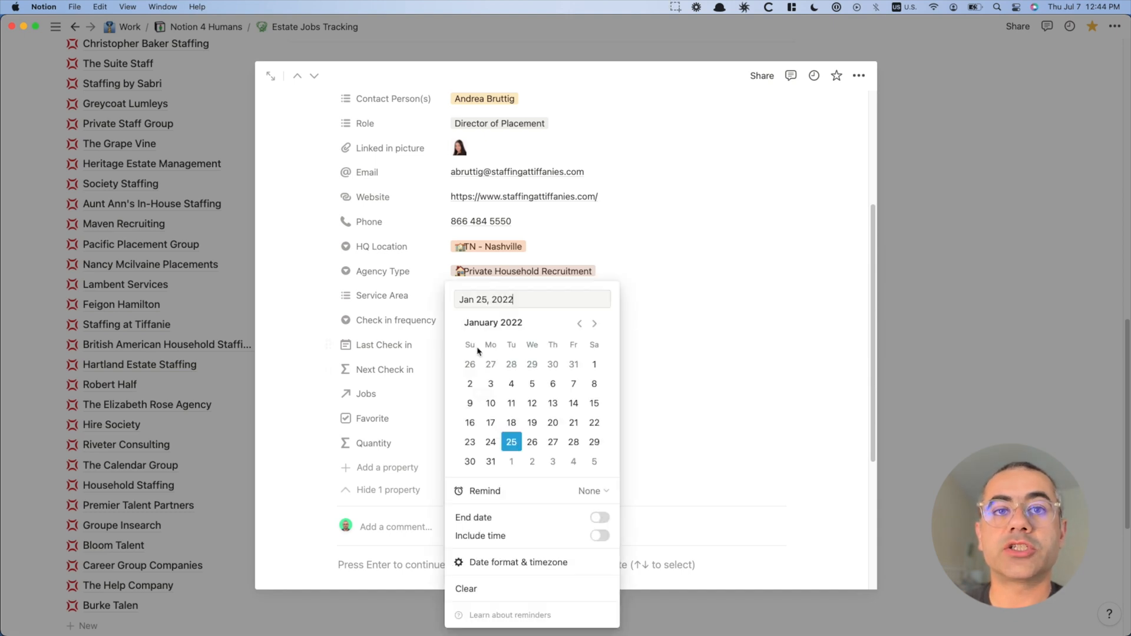
pyautogui.click(596, 323)
pyautogui.click(597, 324)
pyautogui.click(597, 323)
pyautogui.click(597, 323)
pyautogui.click(596, 323)
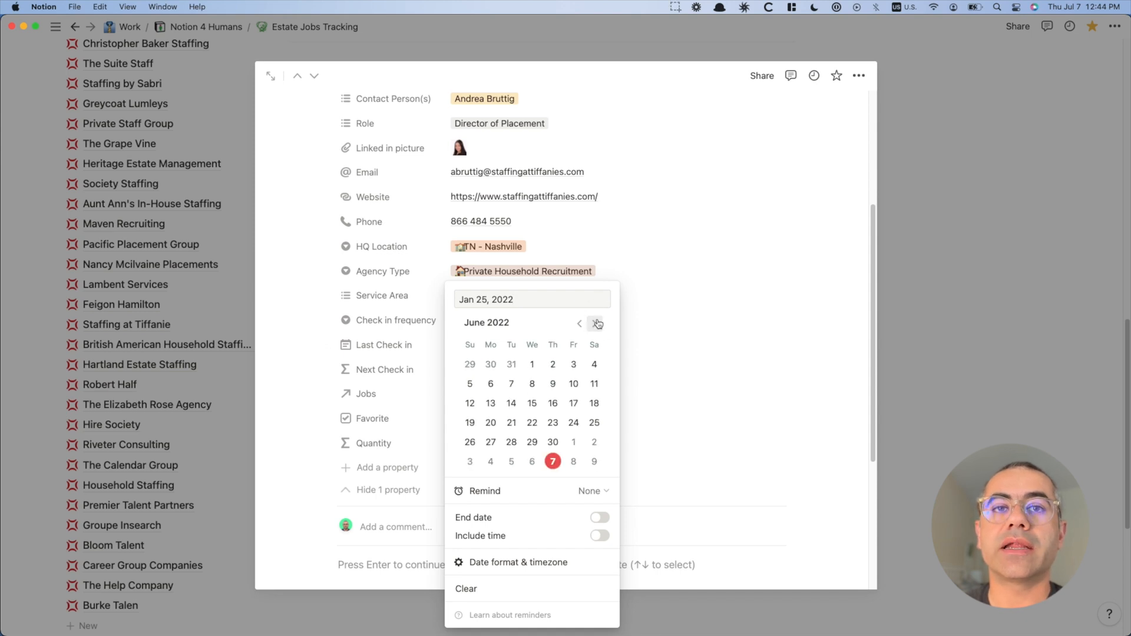
pyautogui.click(553, 463)
pyautogui.click(650, 321)
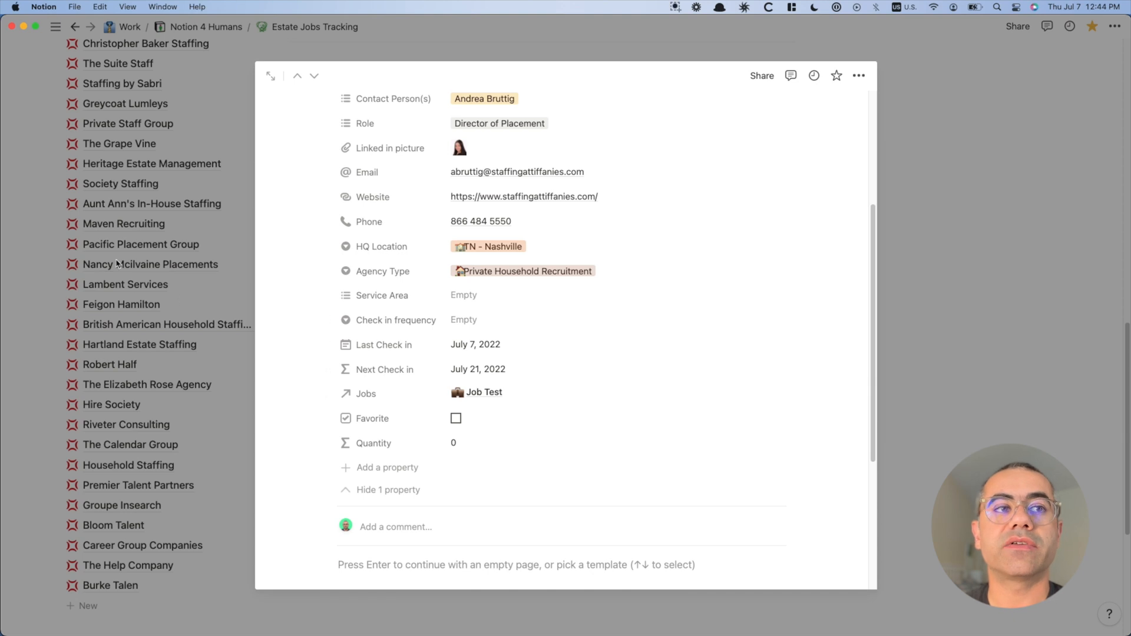
pyautogui.click(914, 167)
# Open the Estate Jobs record in the Agencies gallery and follow its website link to the job board.
pyautogui.scroll(10, 561, 254)
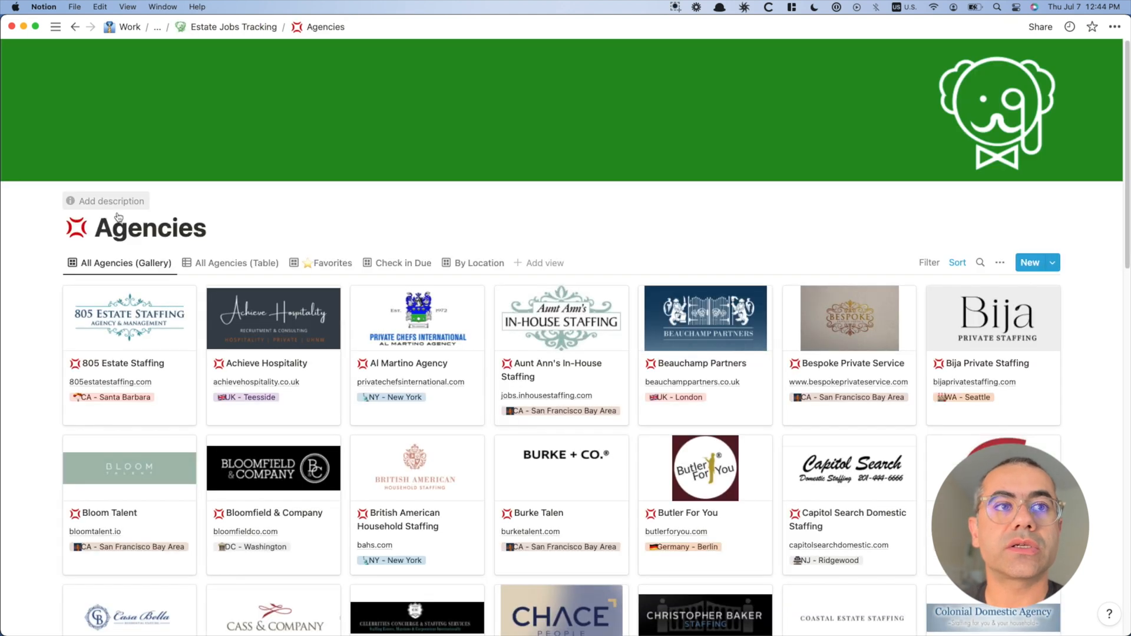
pyautogui.scroll(-10, 692, 334)
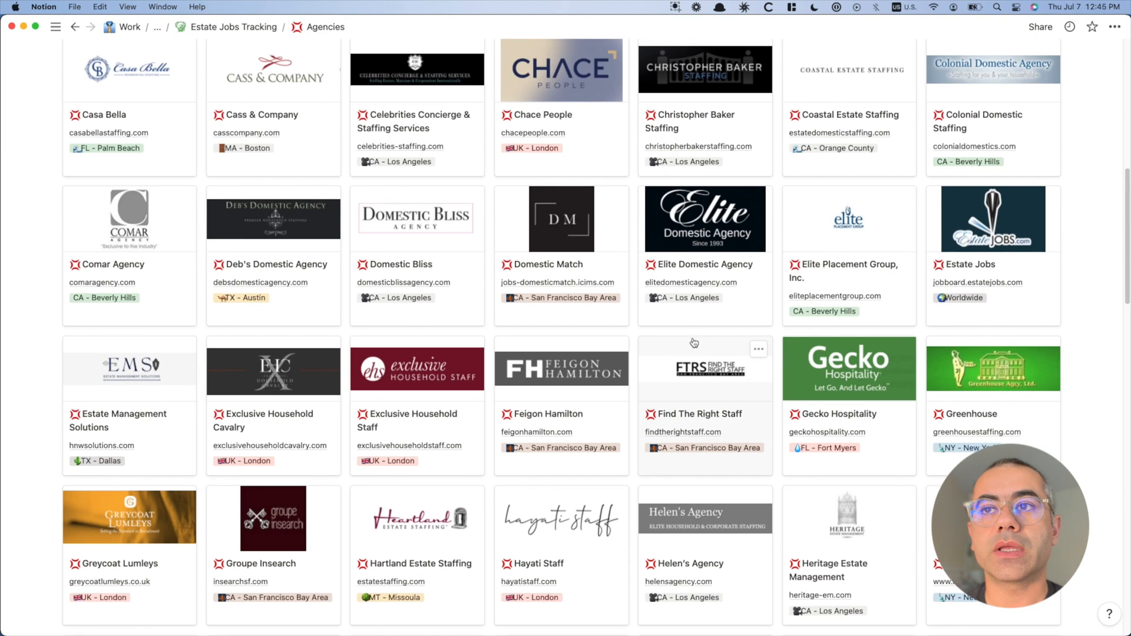
pyautogui.click(970, 232)
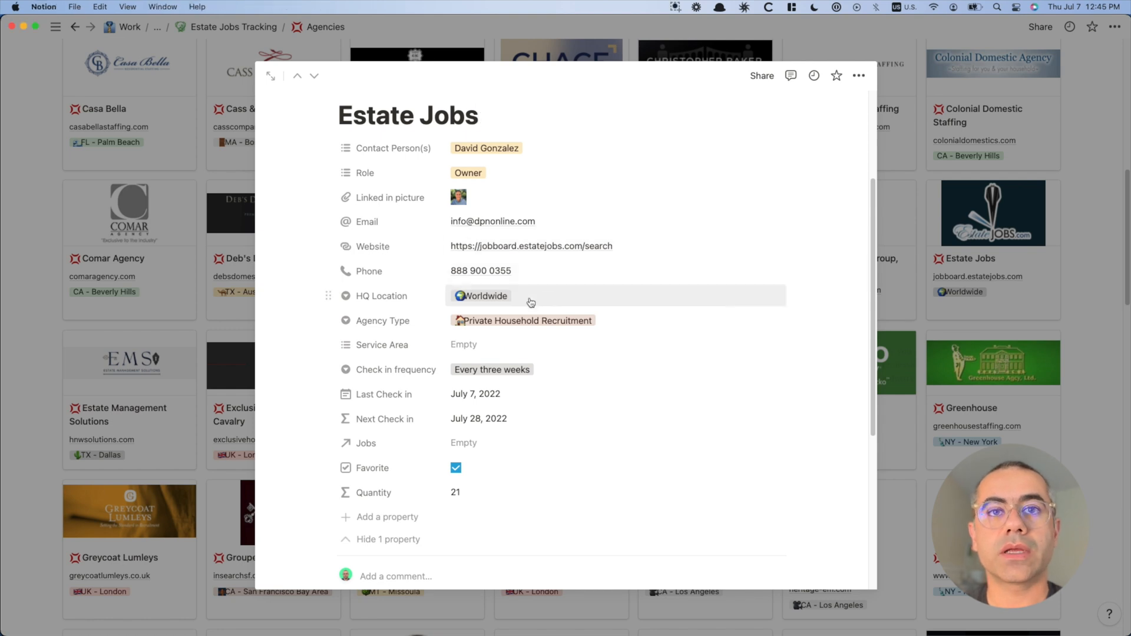
pyautogui.click(538, 250)
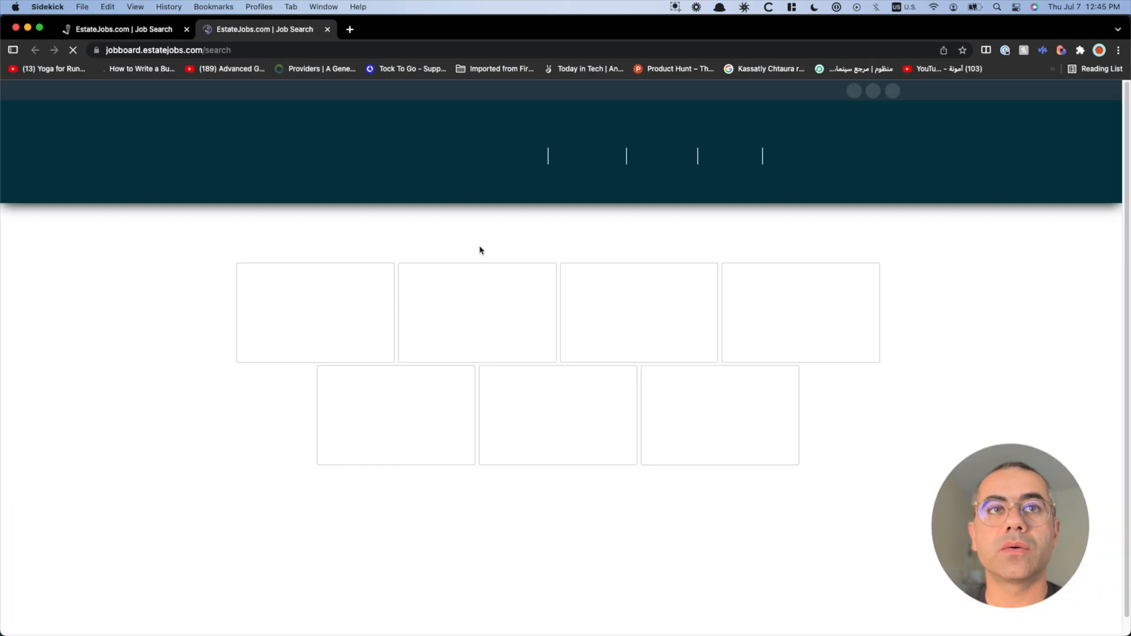
# Browse the job board listings and open the Formal butler/ house manager posting in Paradise Valley, AZ to read its description.
pyautogui.scroll(-1, 422, 204)
pyautogui.scroll(-10, 418, 206)
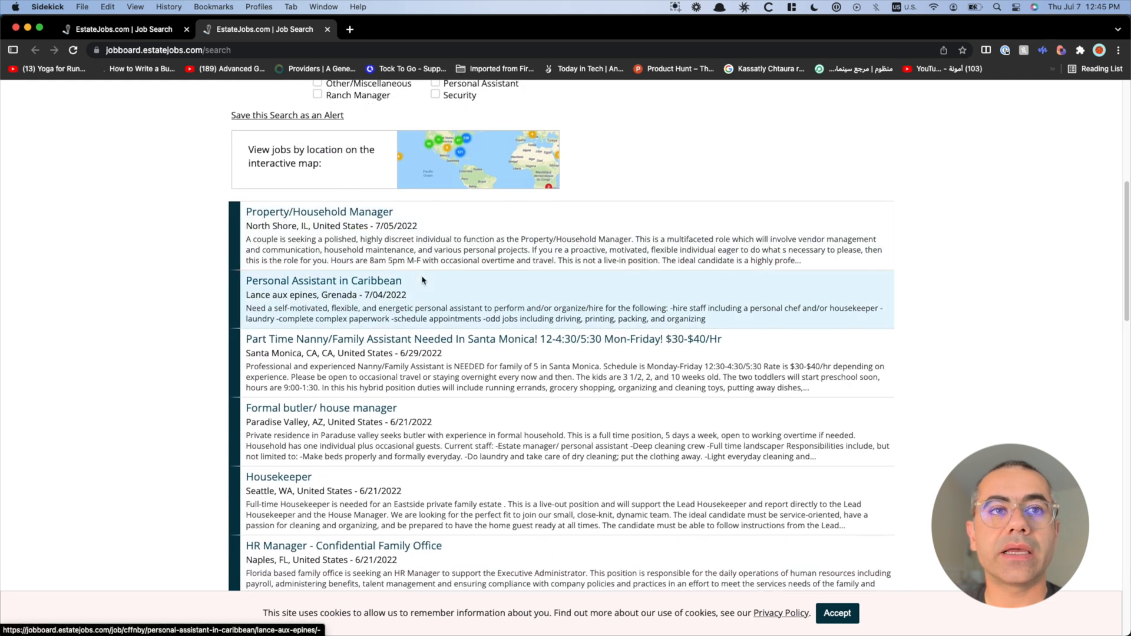
pyautogui.scroll(-1, 422, 281)
pyautogui.scroll(-3, 422, 282)
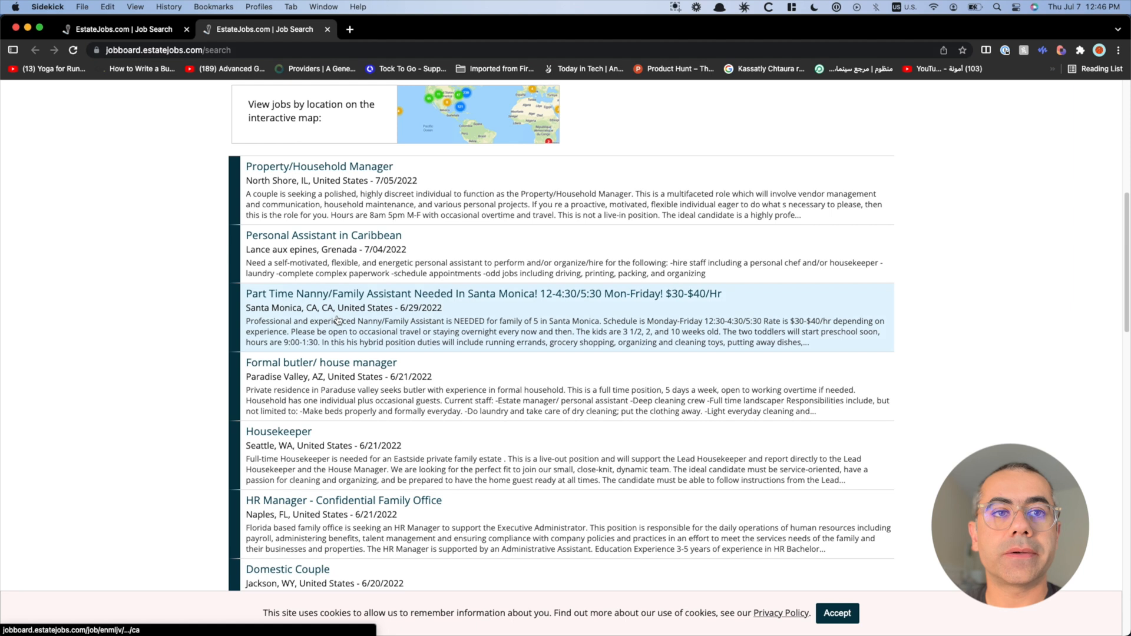
pyautogui.scroll(-2, 338, 321)
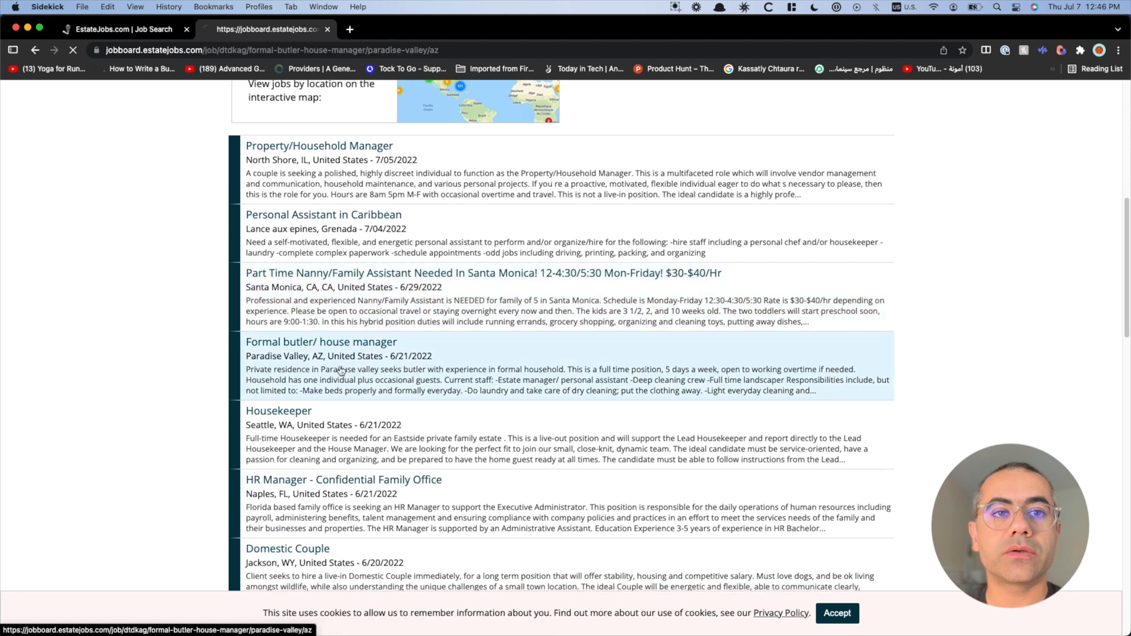
pyautogui.scroll(-3, 394, 276)
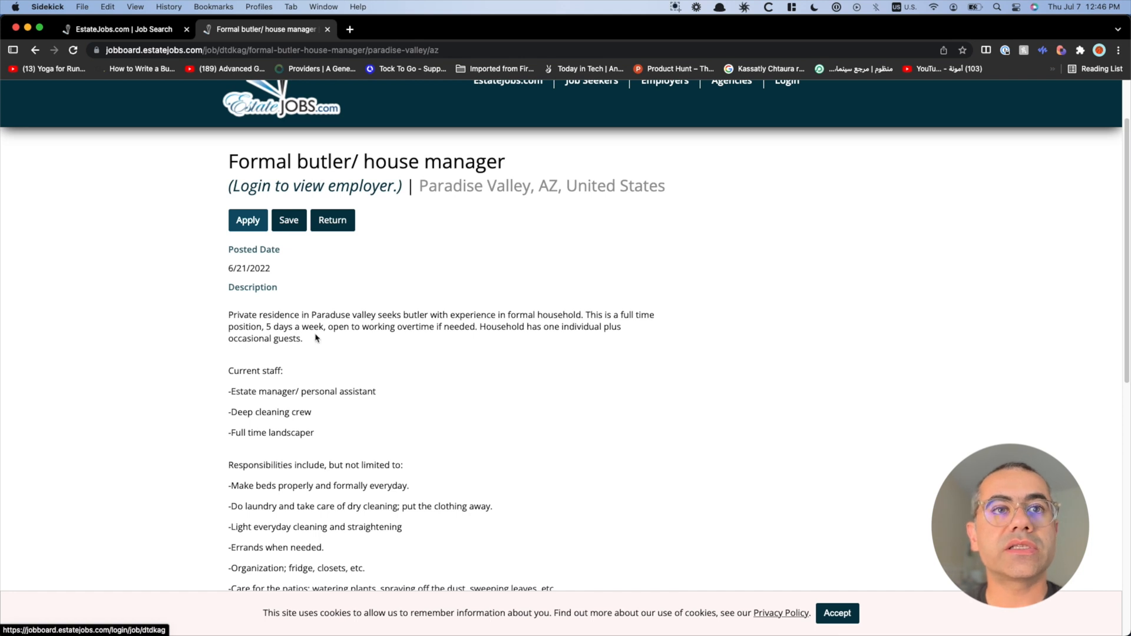
pyautogui.scroll(-1, 317, 340)
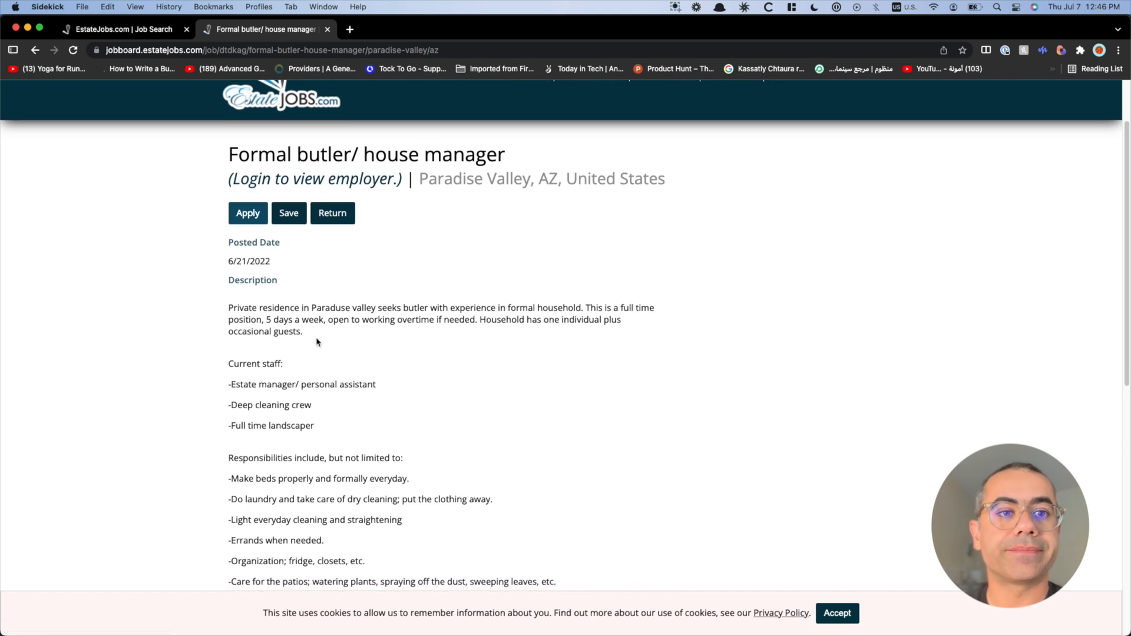
# Switch back to Notion, leave the Estate Jobs record and add a new row to the dashboard's Active Jobs table.
pyautogui.press('super+Tab')
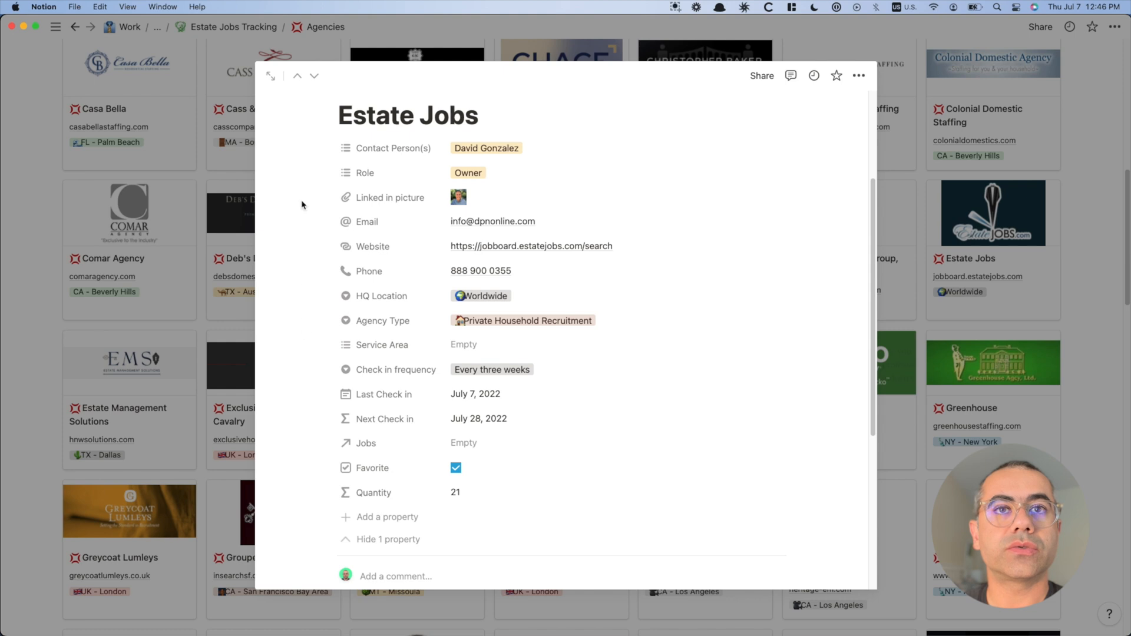
pyautogui.click(467, 59)
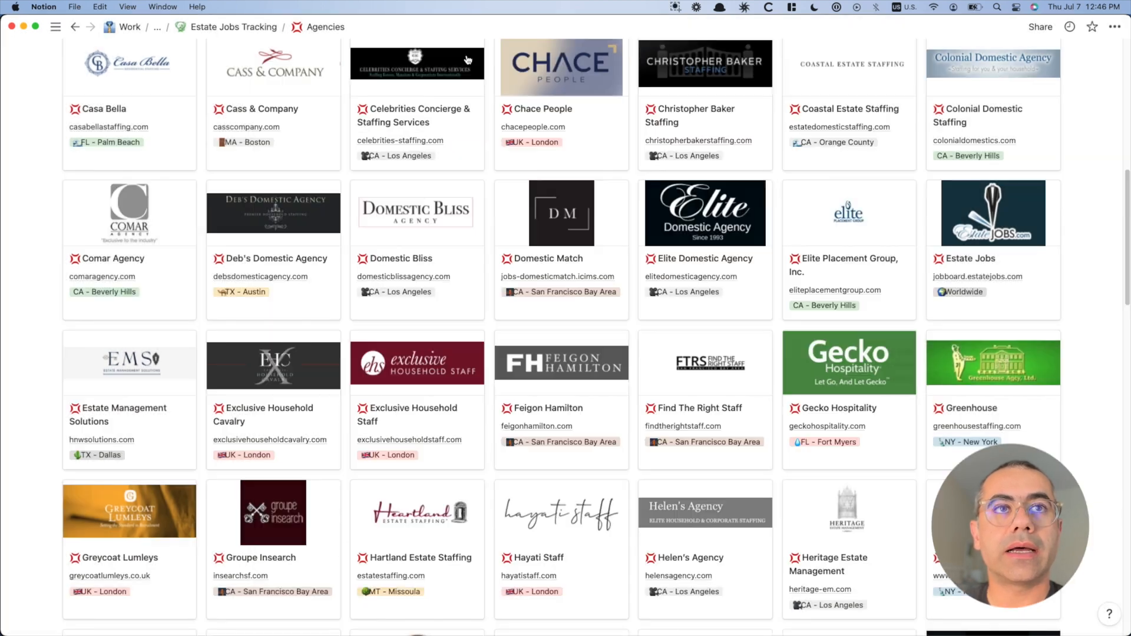
pyautogui.click(231, 29)
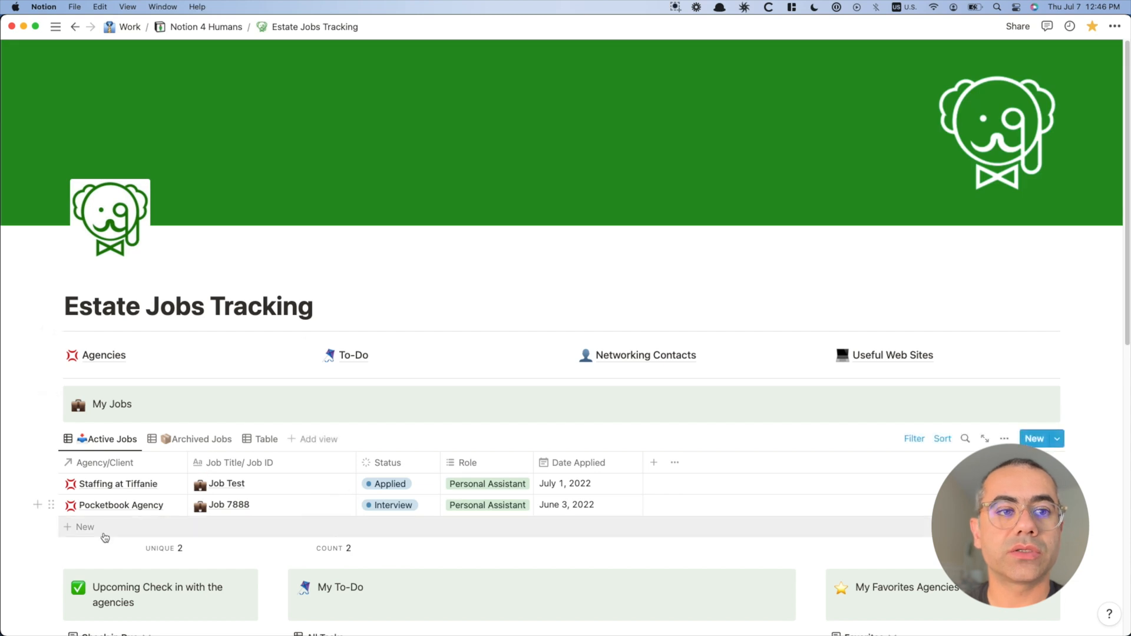
pyautogui.click(84, 528)
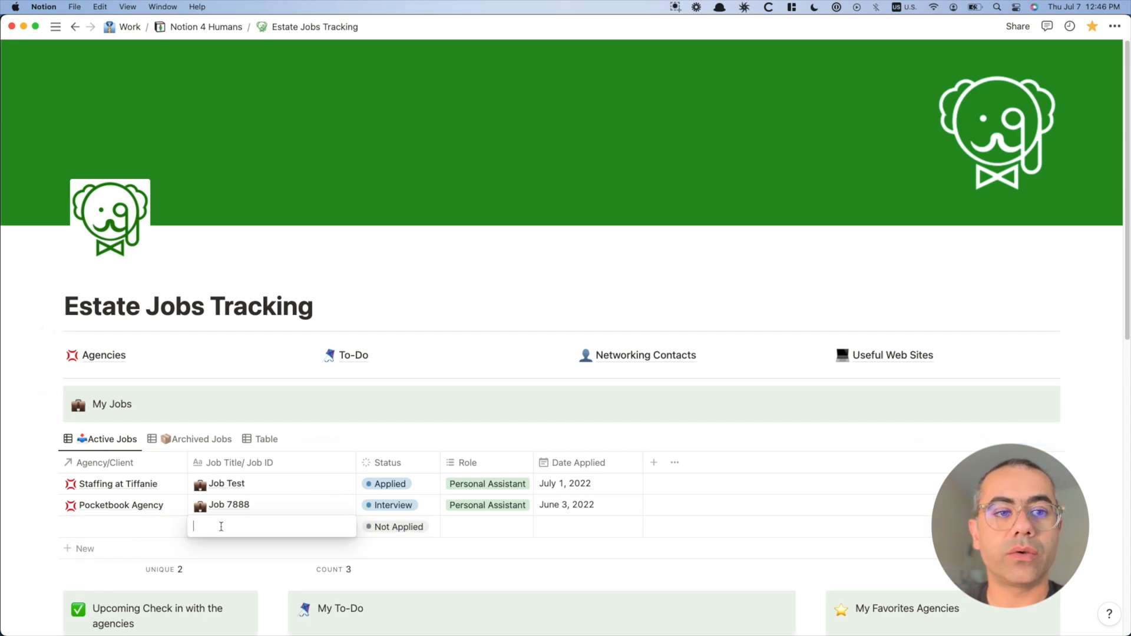
# Copy the title "Formal butler/ house manager" from the posting in the Sidekick browser into the new row's job title in Notion.
pyautogui.press('super+Tab')
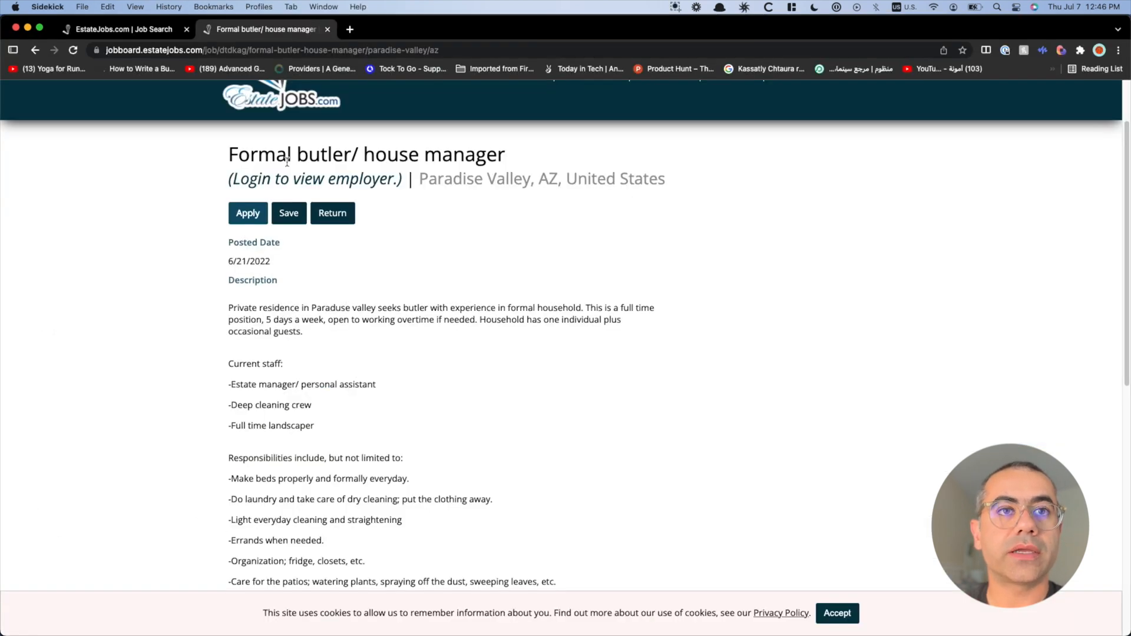
pyautogui.tripleClick(322, 155)
pyautogui.press('super+c')
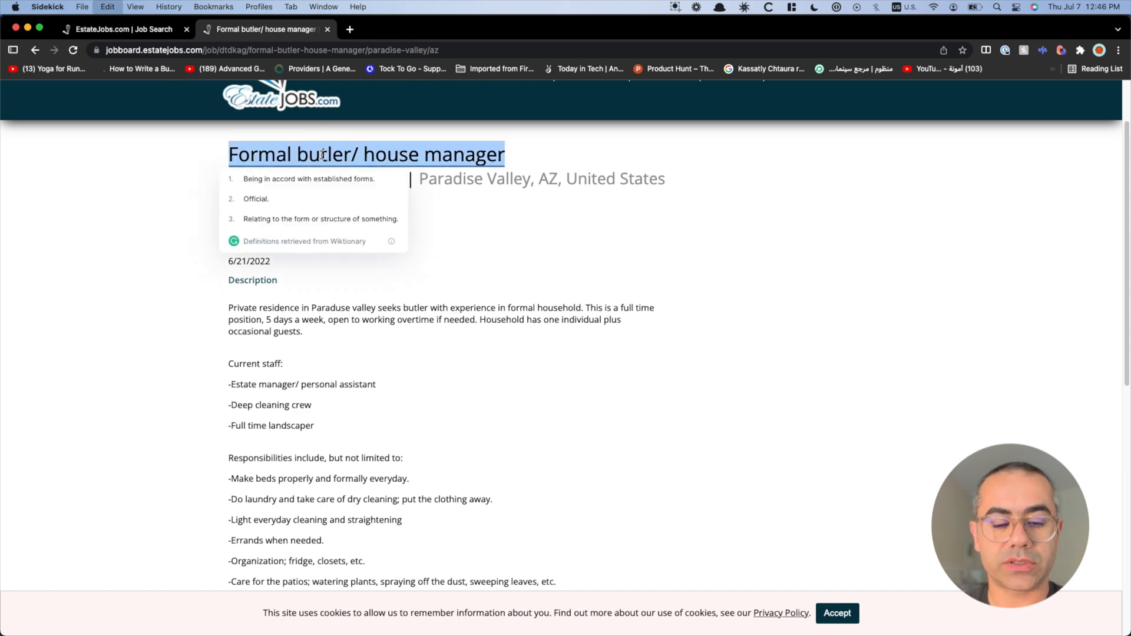
pyautogui.press('super+Tab')
pyautogui.press('super+v')
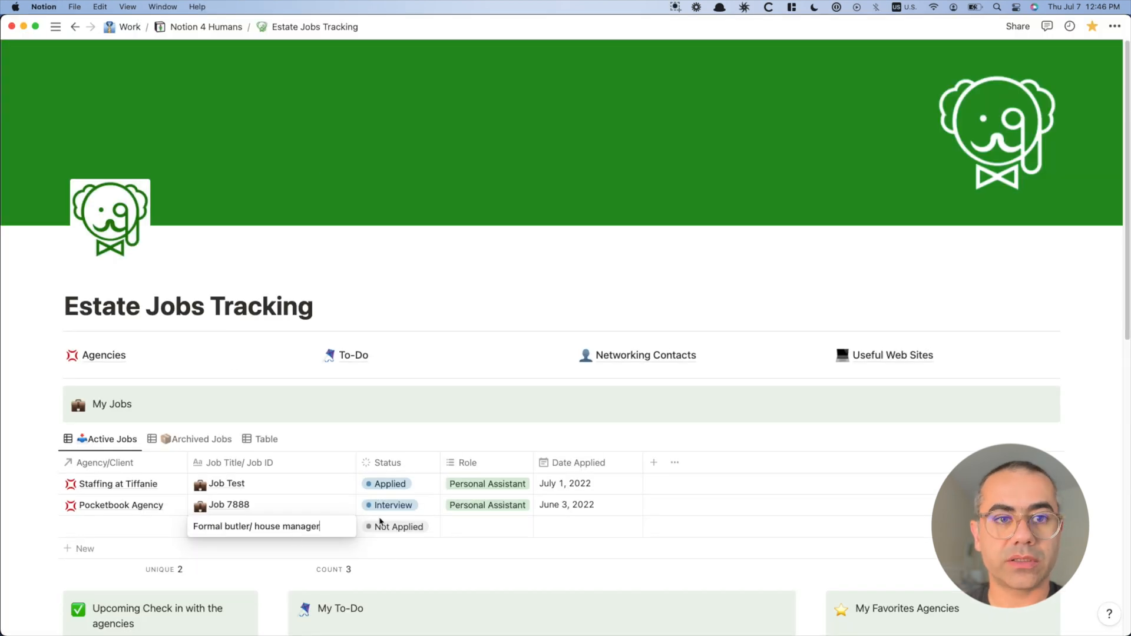
pyautogui.press('Return')
# Set the new job's status to Applied and its role to Household Manager plus a newly created Butler option.
pyautogui.click(403, 527)
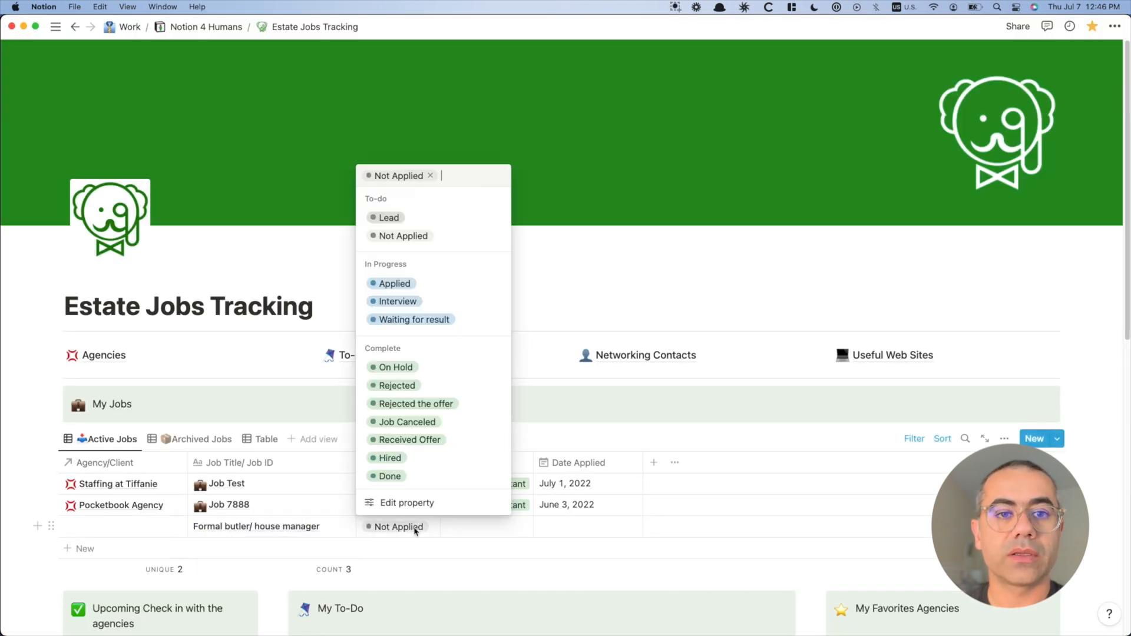
pyautogui.click(394, 284)
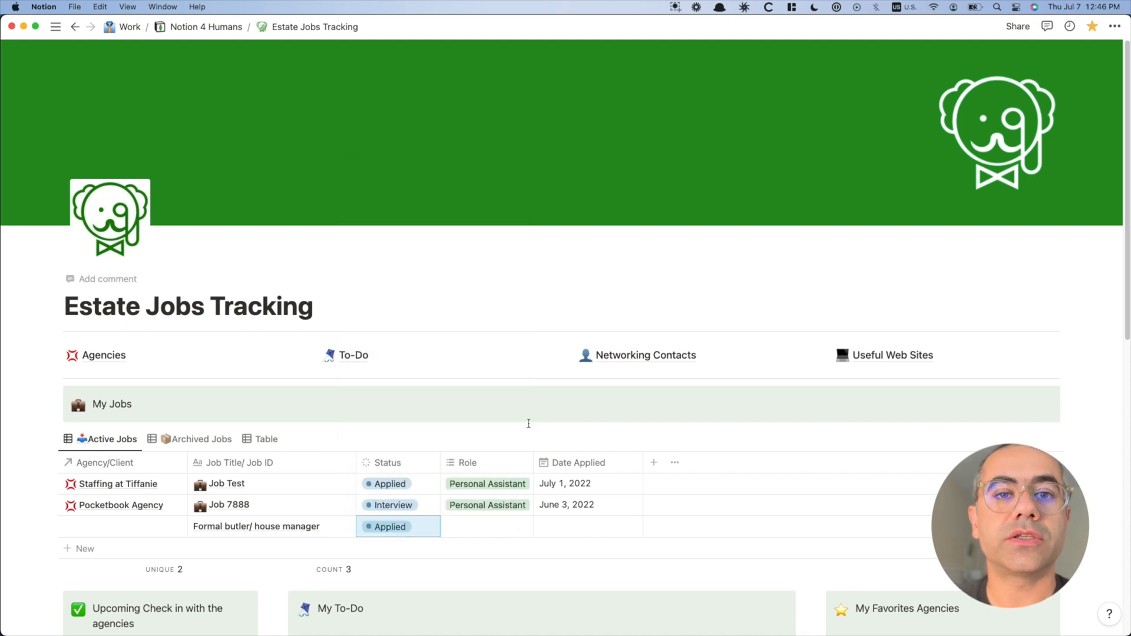
pyautogui.click(483, 528)
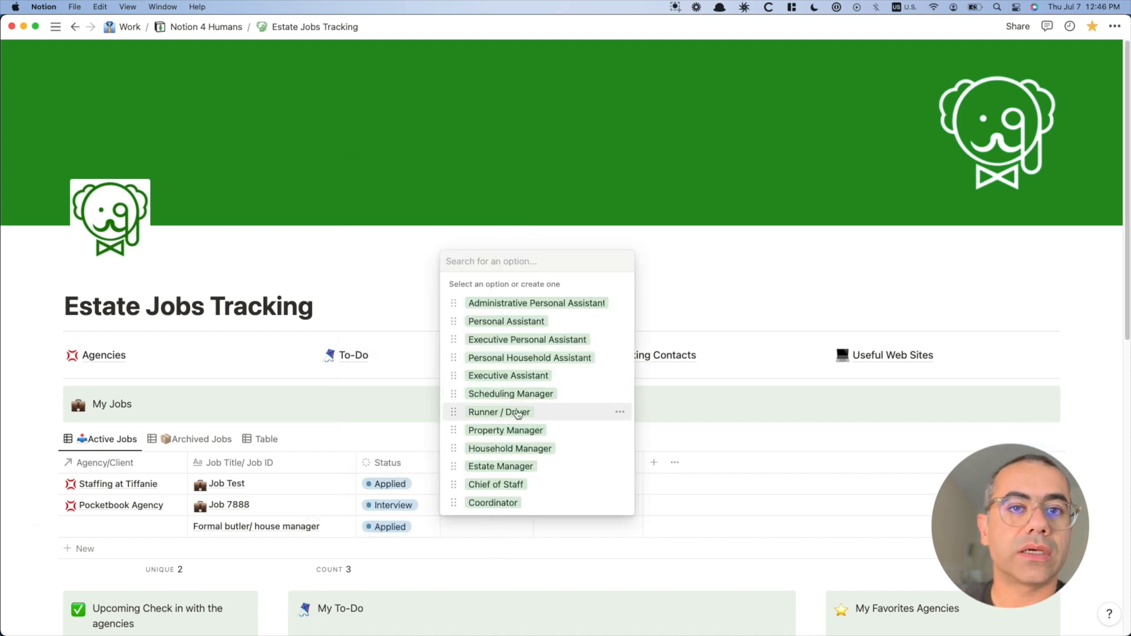
pyautogui.click(529, 450)
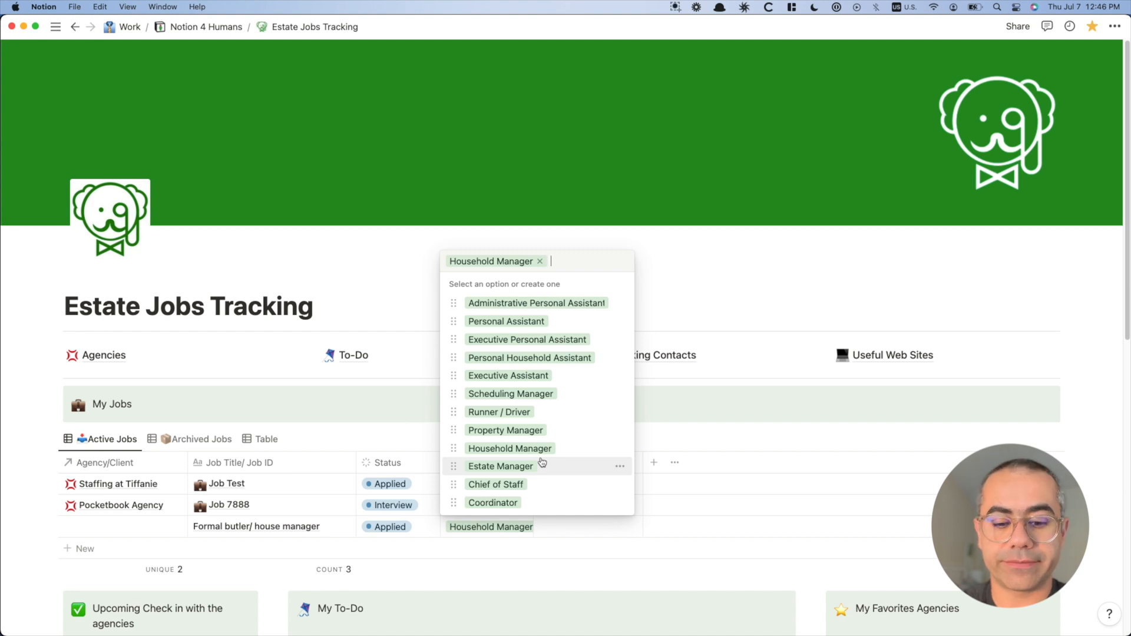
pyautogui.write('Butler')
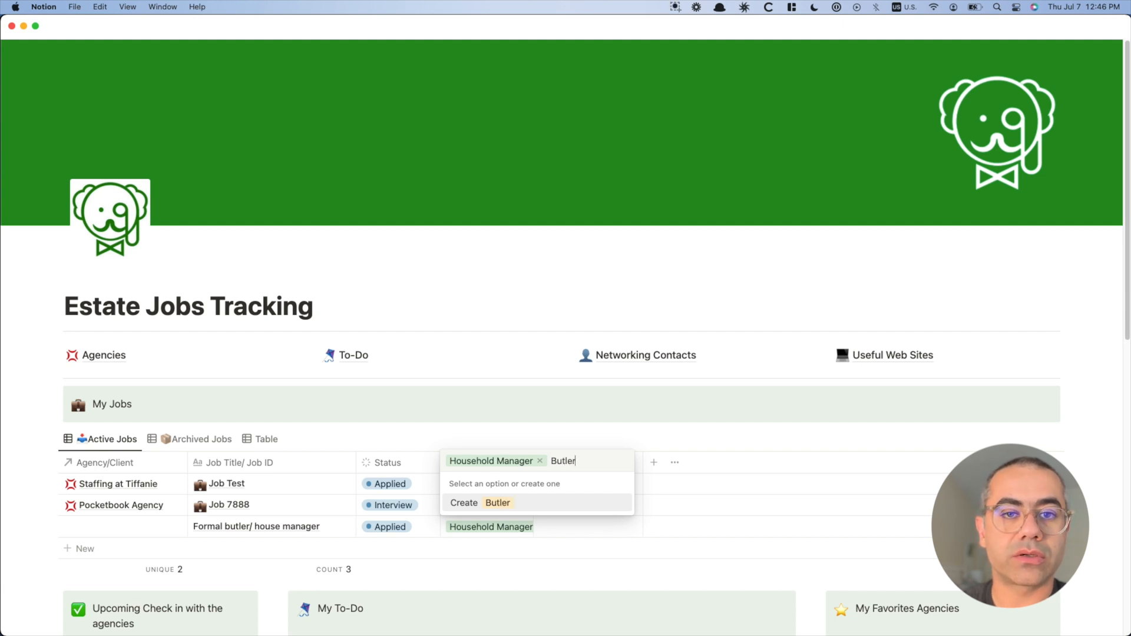
pyautogui.click(493, 507)
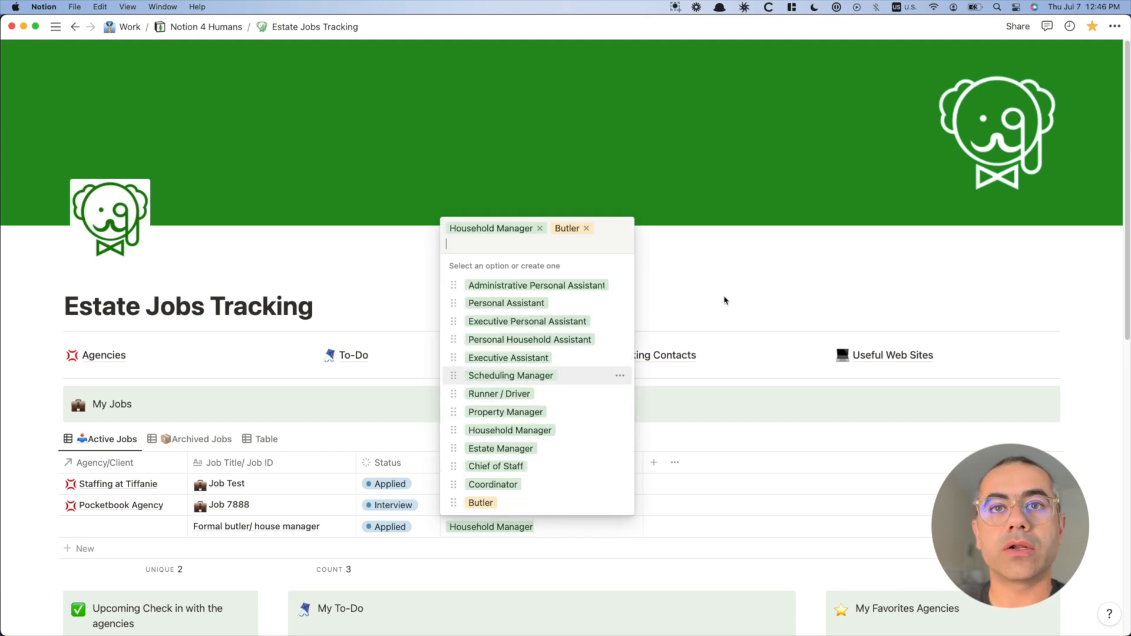
pyautogui.press('Escape')
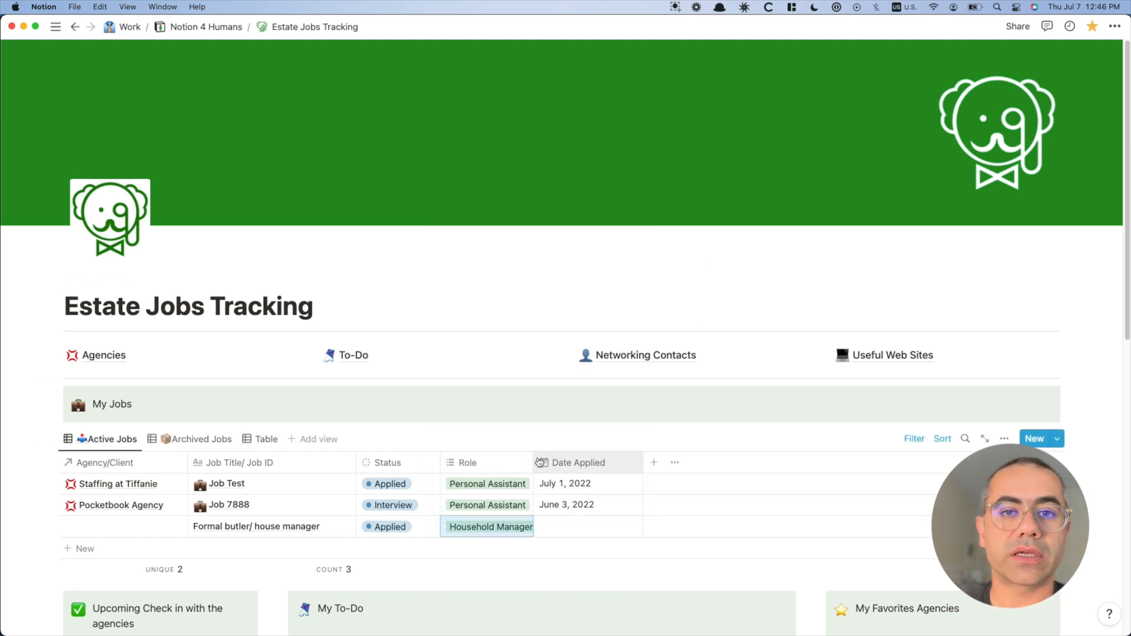
# Widen the Role column and set the Formal butler/ house manager row's Date Applied to July 7, 2022.
pyautogui.moveTo(533, 462); pyautogui.dragTo(566, 458)
pyautogui.scroll(-5, 660, 393)
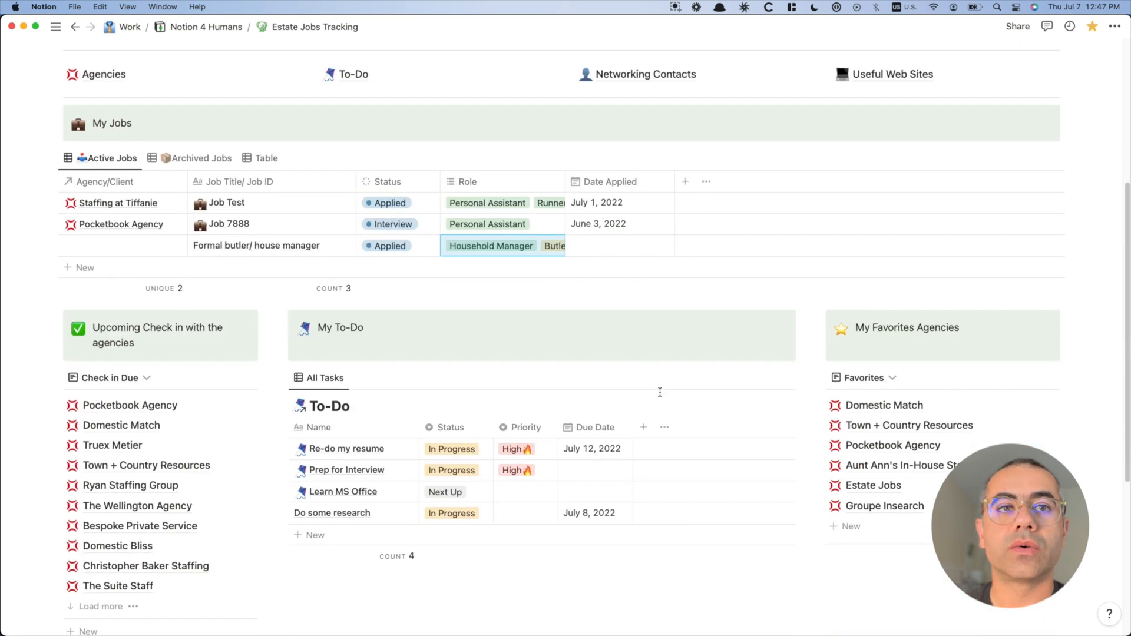
pyautogui.click(614, 246)
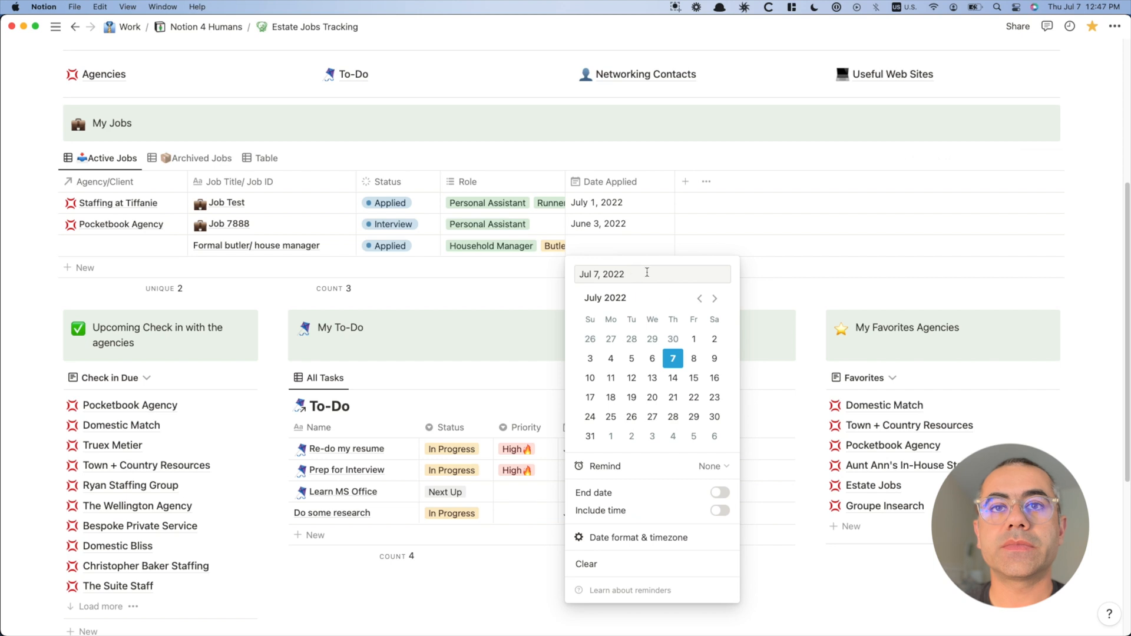
pyautogui.click(673, 359)
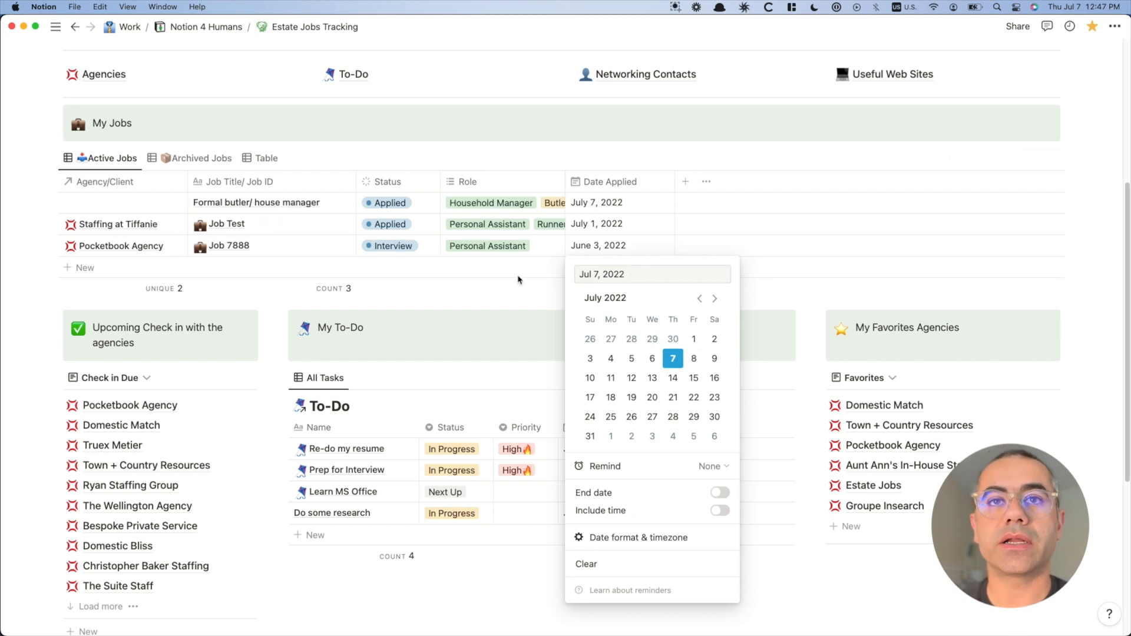
pyautogui.press('Escape')
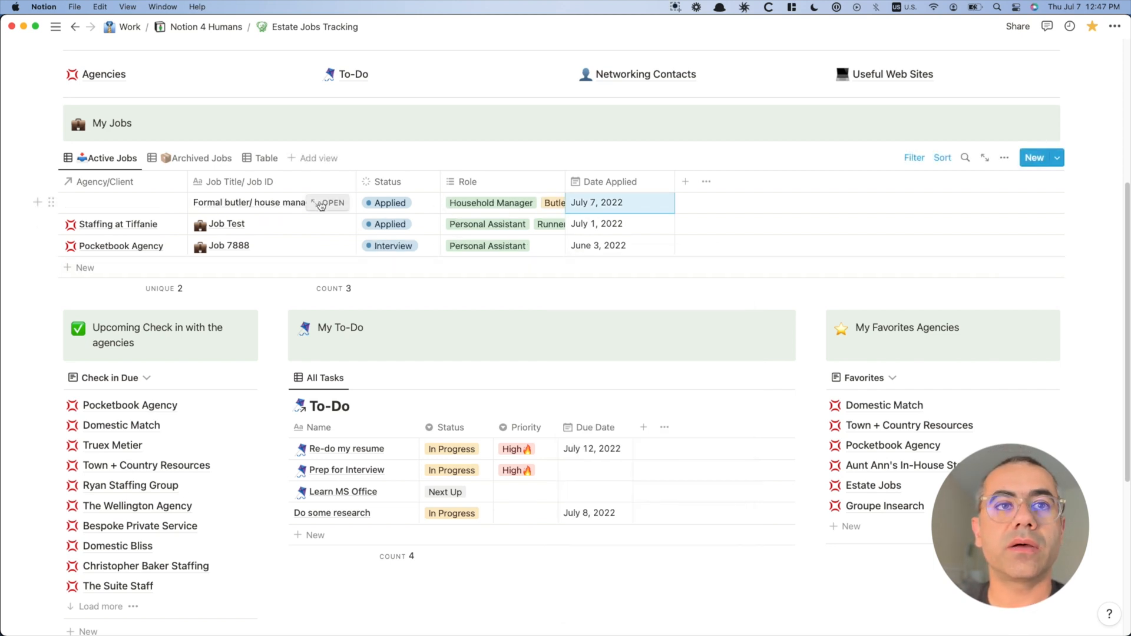
# Open the Formal butler/ house manager record and link Estate Jobs as its Agency/Client.
pyautogui.click(321, 203)
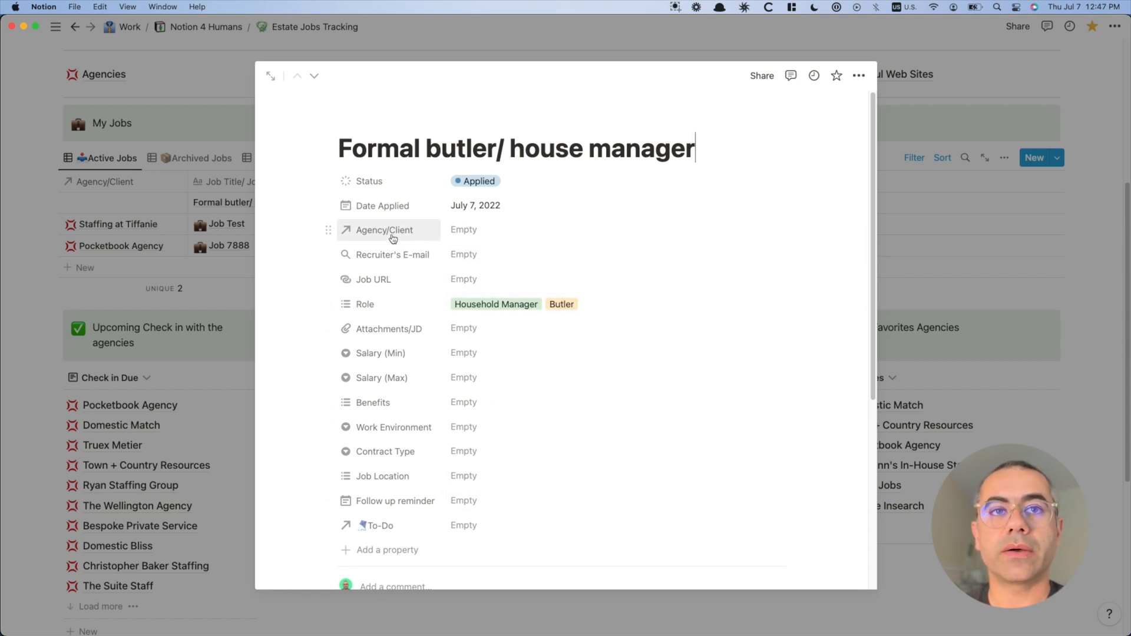
pyautogui.click(482, 234)
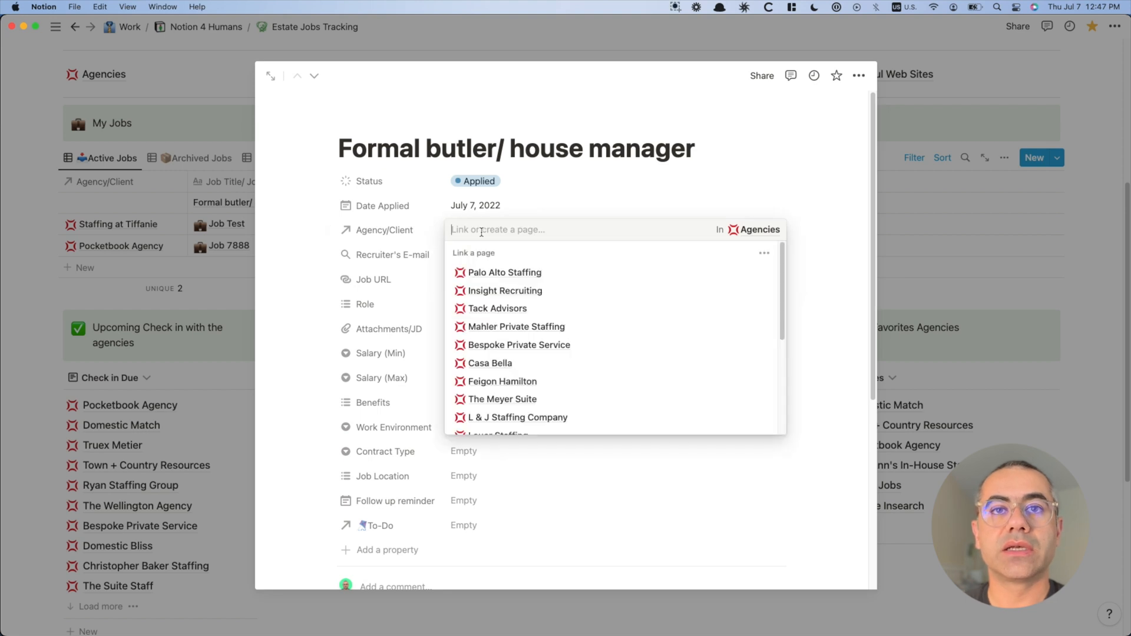
pyautogui.write('estate')
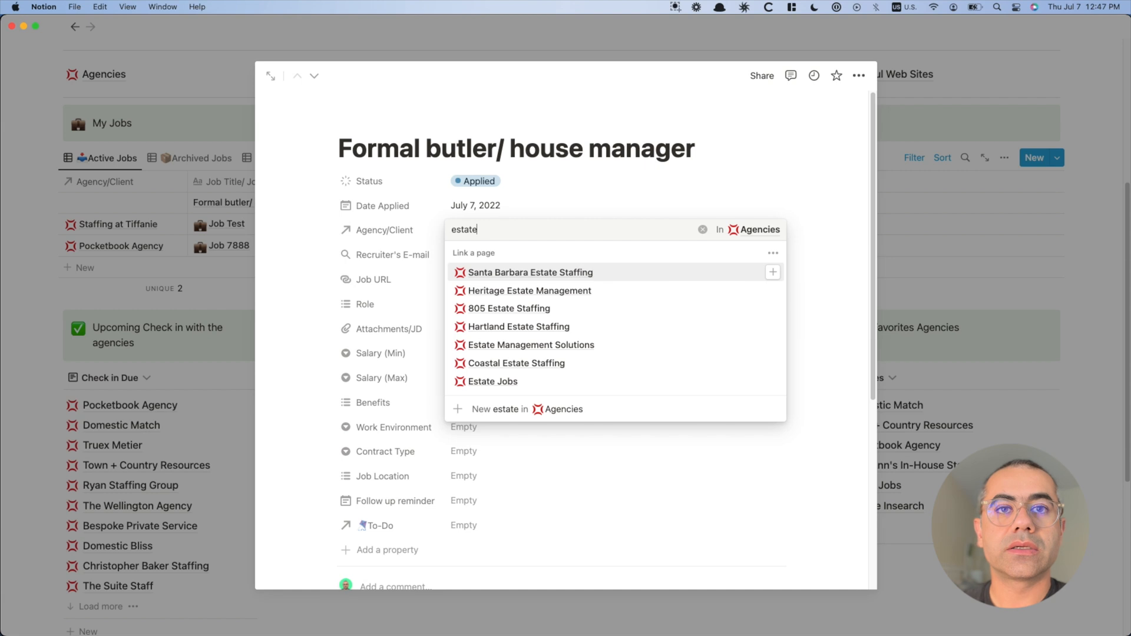
pyautogui.click(493, 382)
pyautogui.click(546, 209)
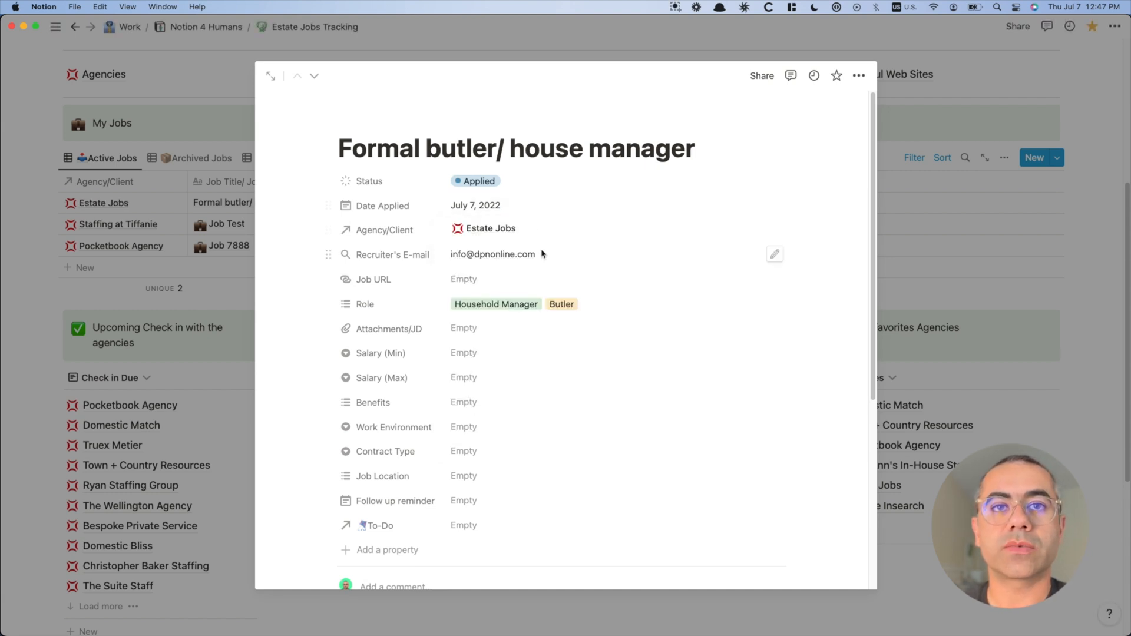
# Copy the job posting's web address from the Sidekick browser into the record's Job URL property in Notion.
pyautogui.press('super+Tab')
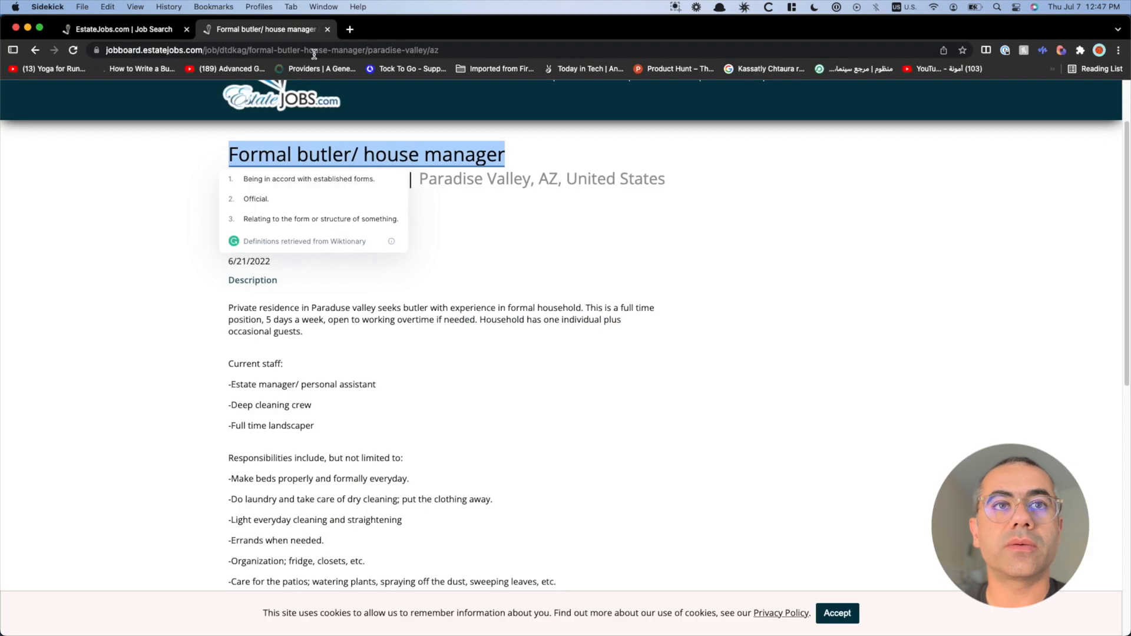
pyautogui.click(336, 52)
pyautogui.press('super+c')
pyautogui.press('super+Tab')
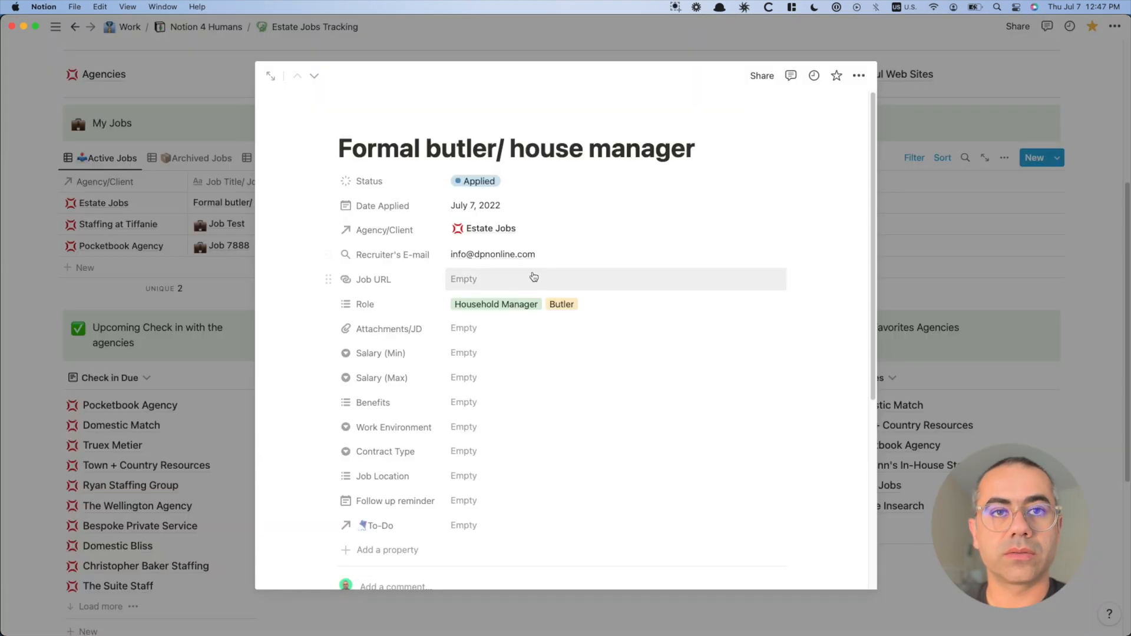
pyautogui.click(467, 281)
pyautogui.press('super+v')
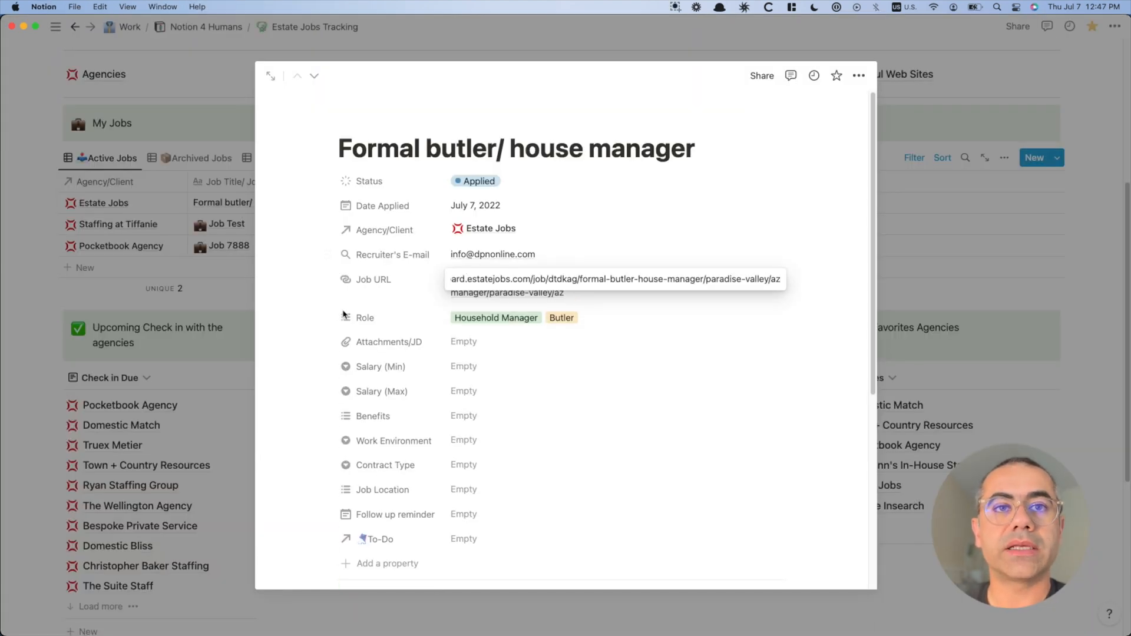
pyautogui.click(314, 319)
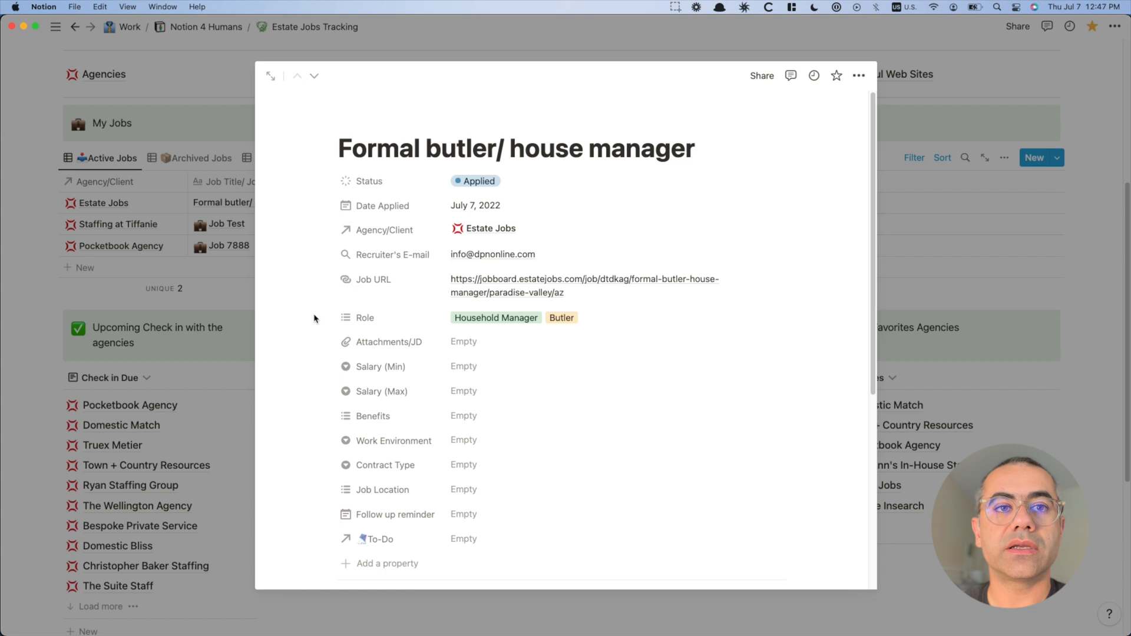
pyautogui.click(463, 342)
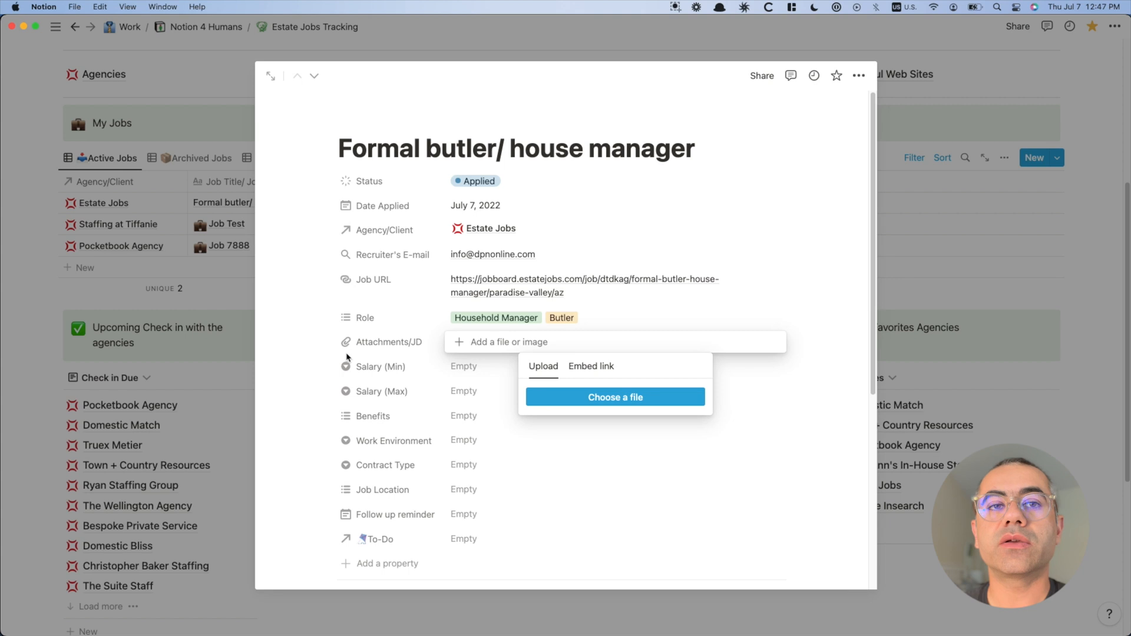
pyautogui.click(314, 358)
pyautogui.click(331, 337)
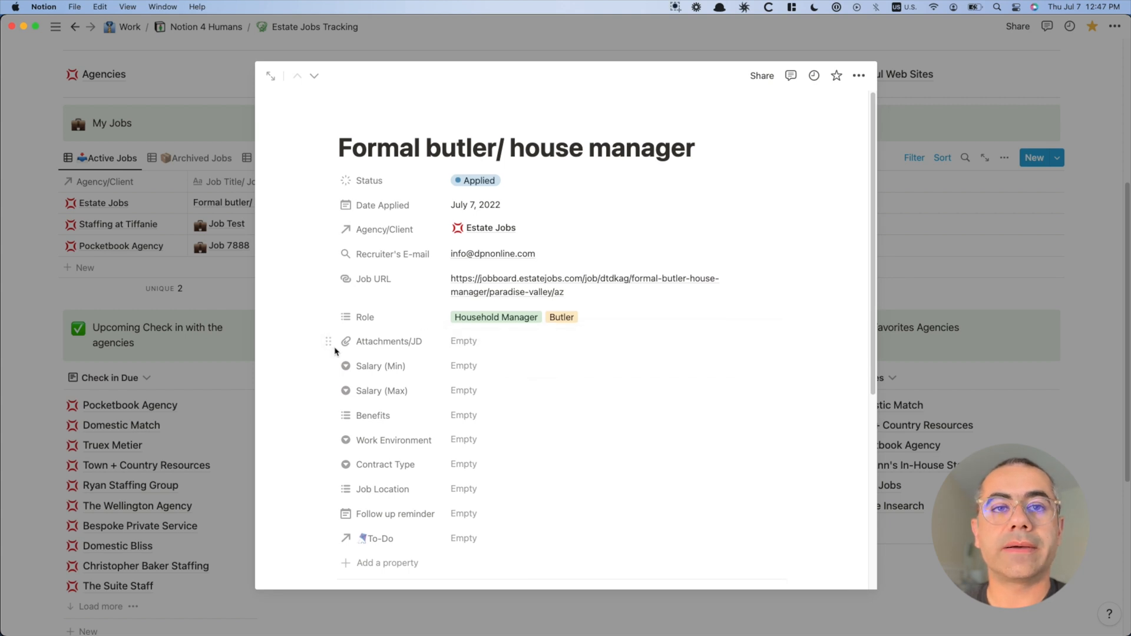
# Switch to the job posting in the Sidekick browser and check its Compensation section for pay details.
pyautogui.scroll(-5, 347, 341)
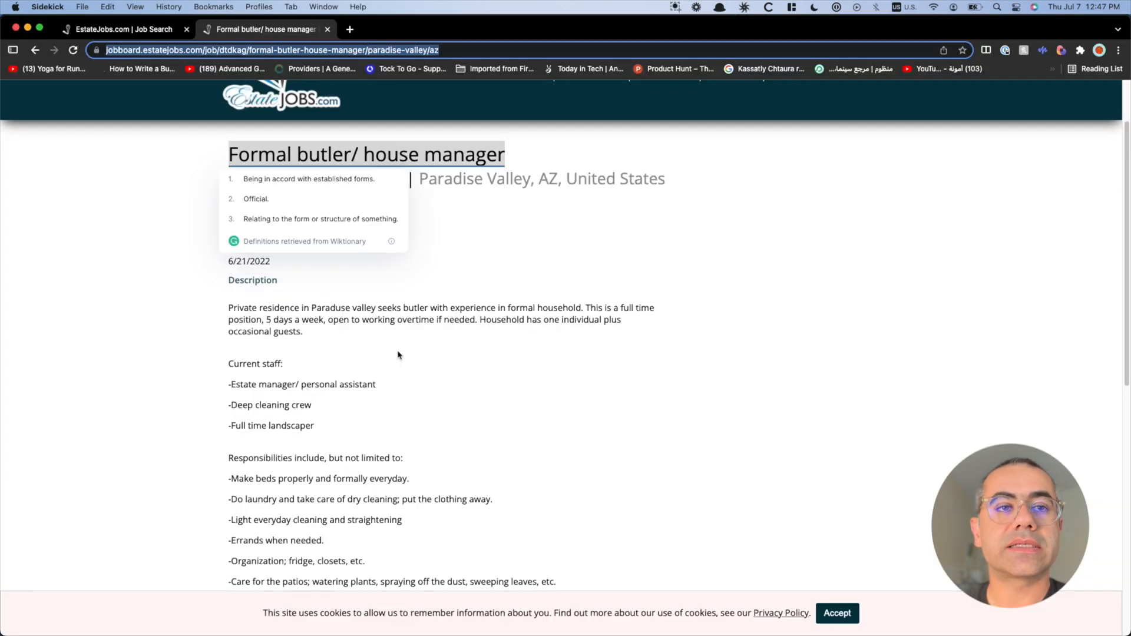
pyautogui.scroll(-5, 400, 357)
pyautogui.scroll(-3, 403, 357)
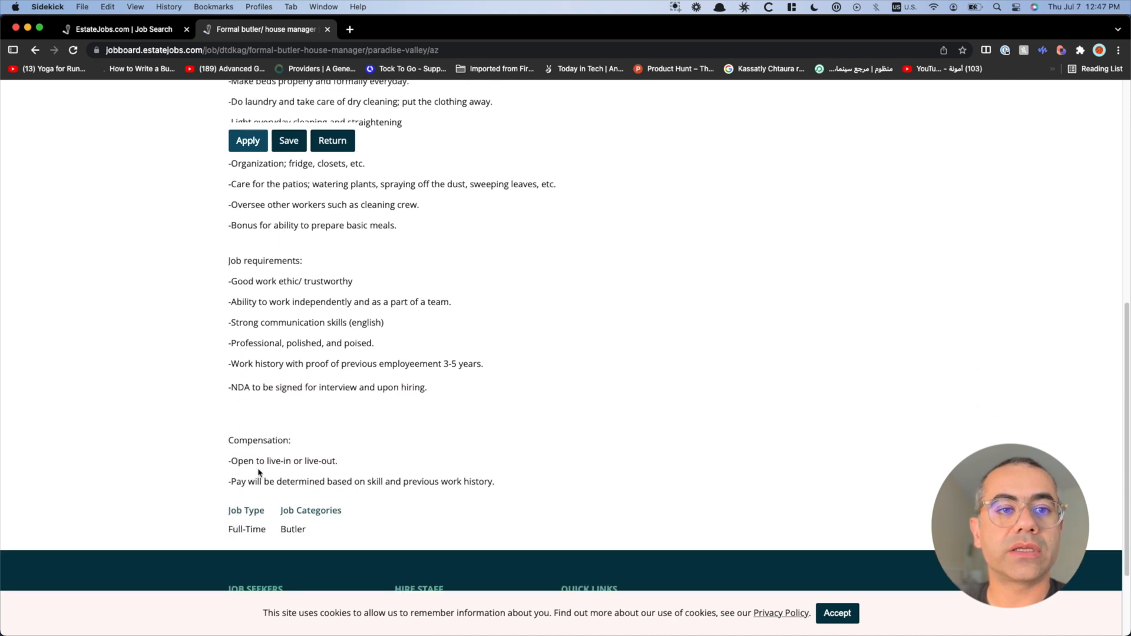
pyautogui.moveTo(284, 463); pyautogui.dragTo(405, 456)
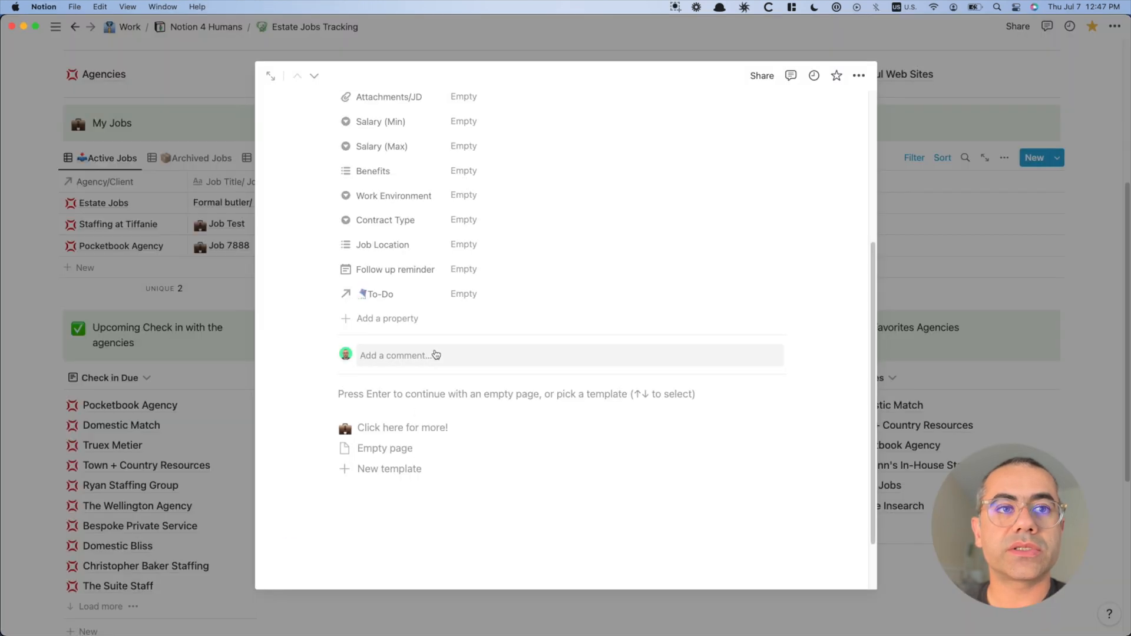
# Back in Notion, set Salary (Min) to $100000 and Salary (Max) to $190000, and raise Salary (Min) to $150000.
pyautogui.scroll(2, 497, 218)
pyautogui.click(467, 156)
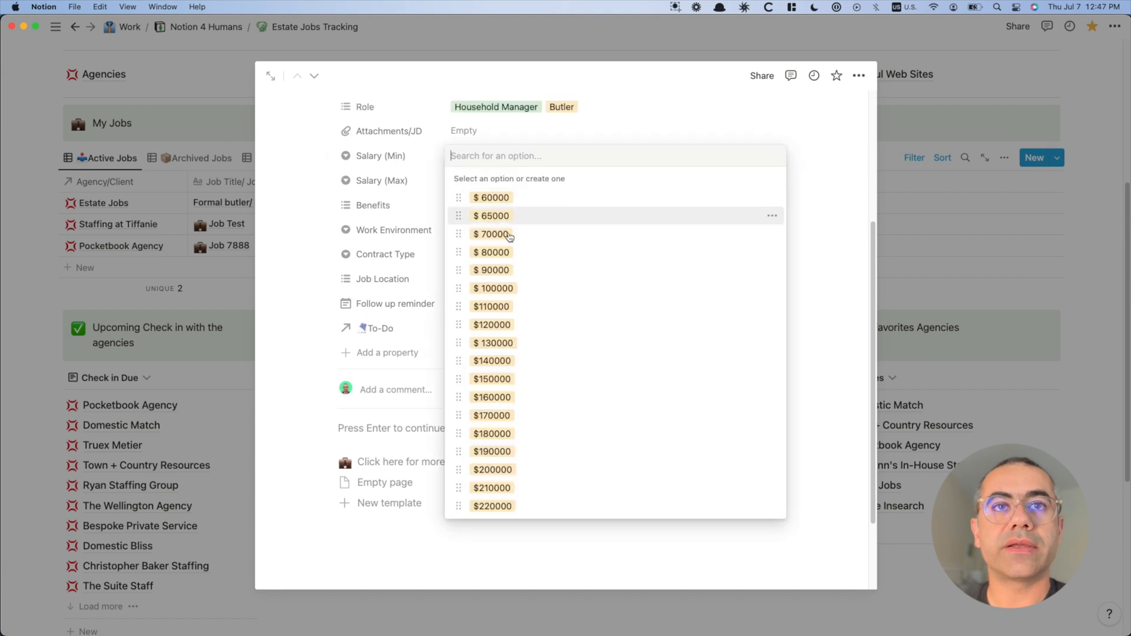
pyautogui.click(500, 287)
pyautogui.click(467, 179)
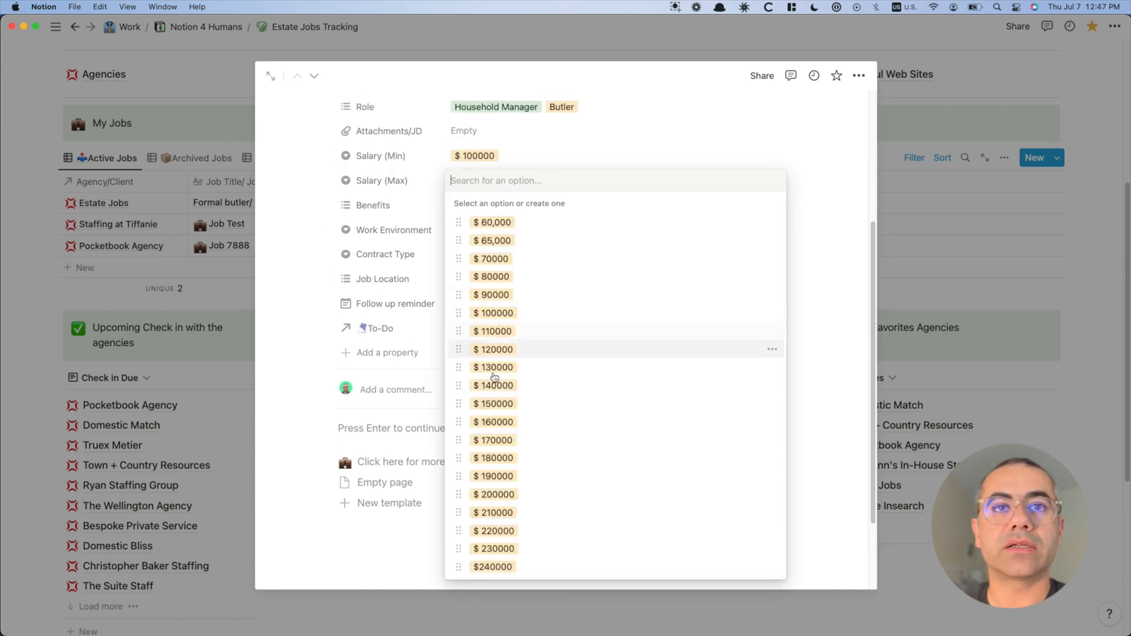
pyautogui.click(506, 476)
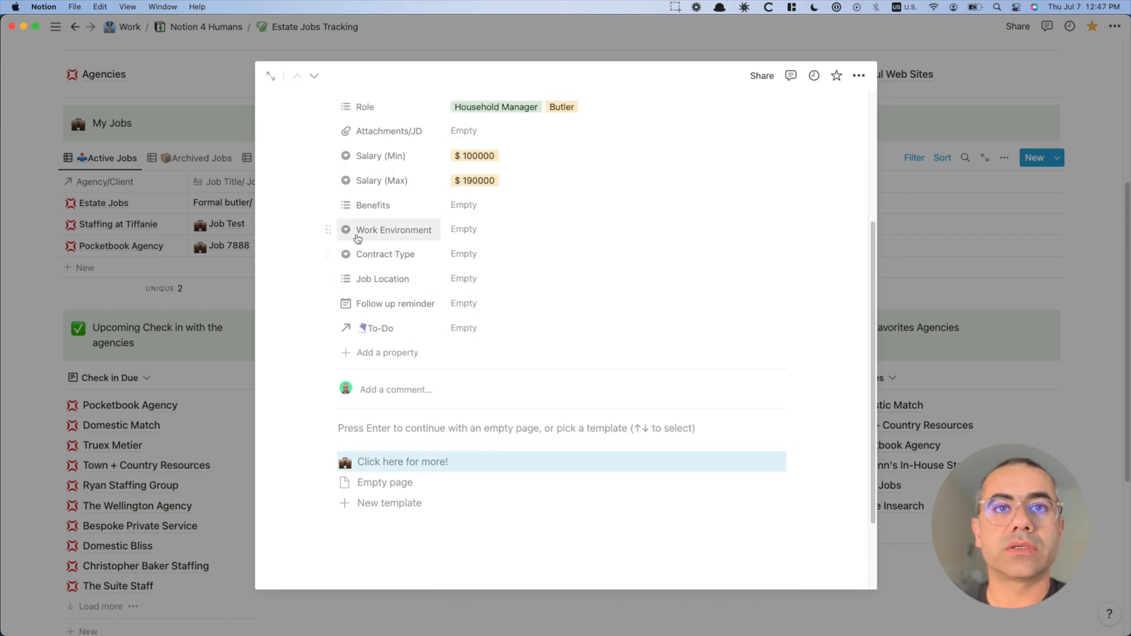
pyautogui.click(468, 155)
pyautogui.click(504, 380)
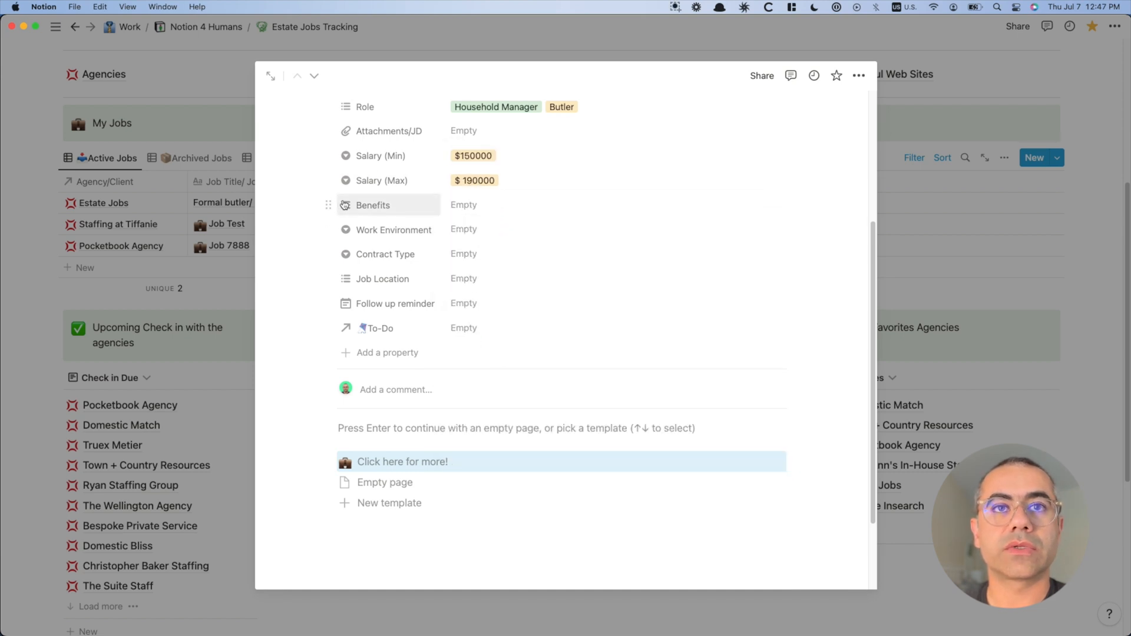
# Check the Sidekick job posting for benefits, and set Benefits in Notion to Dental, Medical, Cellphone stipend, and Paid Holidays PTO and Sick leave.
pyautogui.click(474, 206)
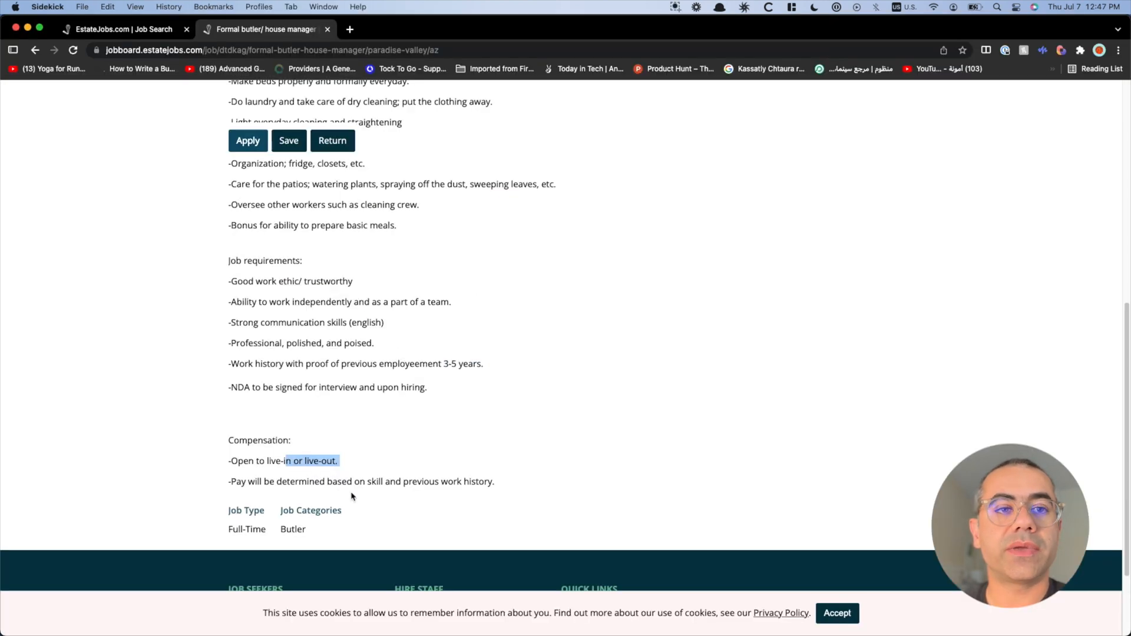
pyautogui.click(311, 444)
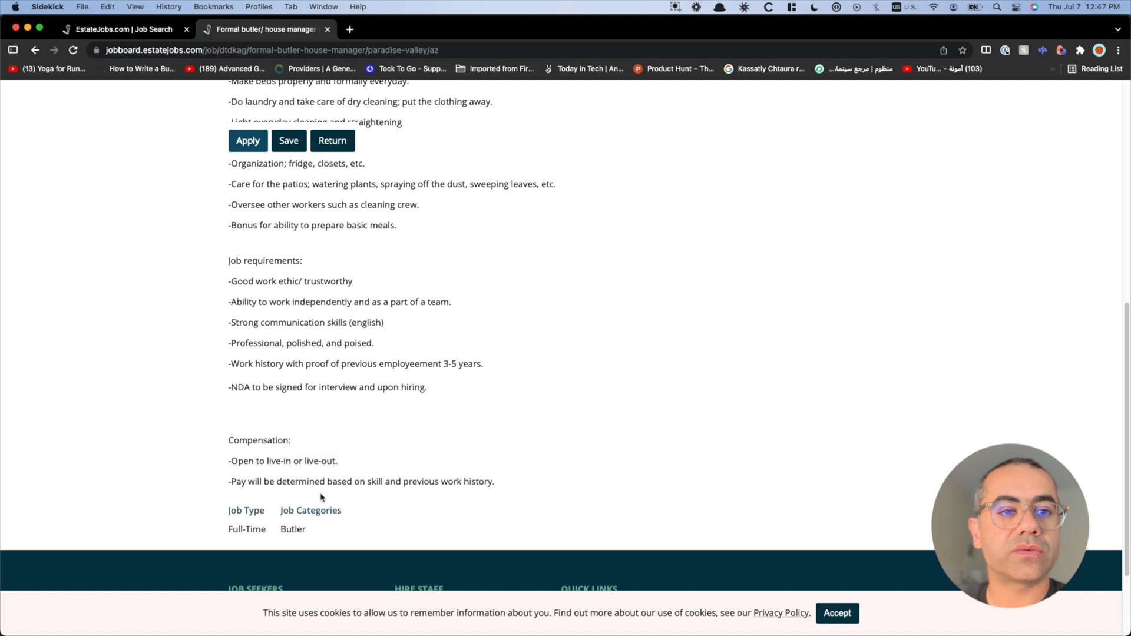
pyautogui.scroll(5, 272, 313)
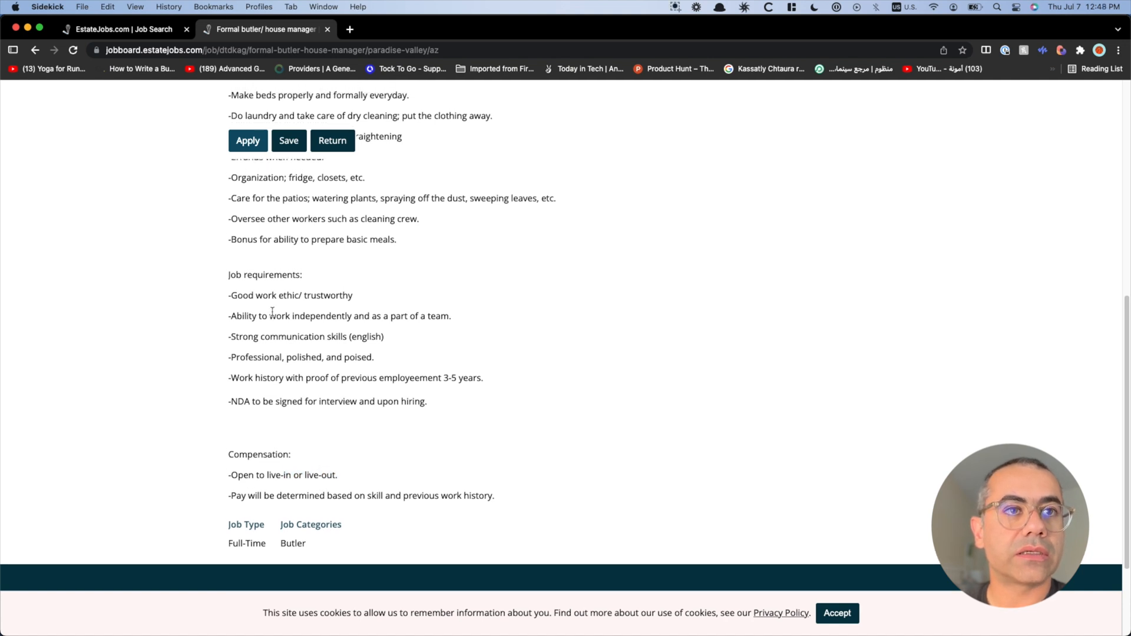
pyautogui.scroll(-4, 272, 316)
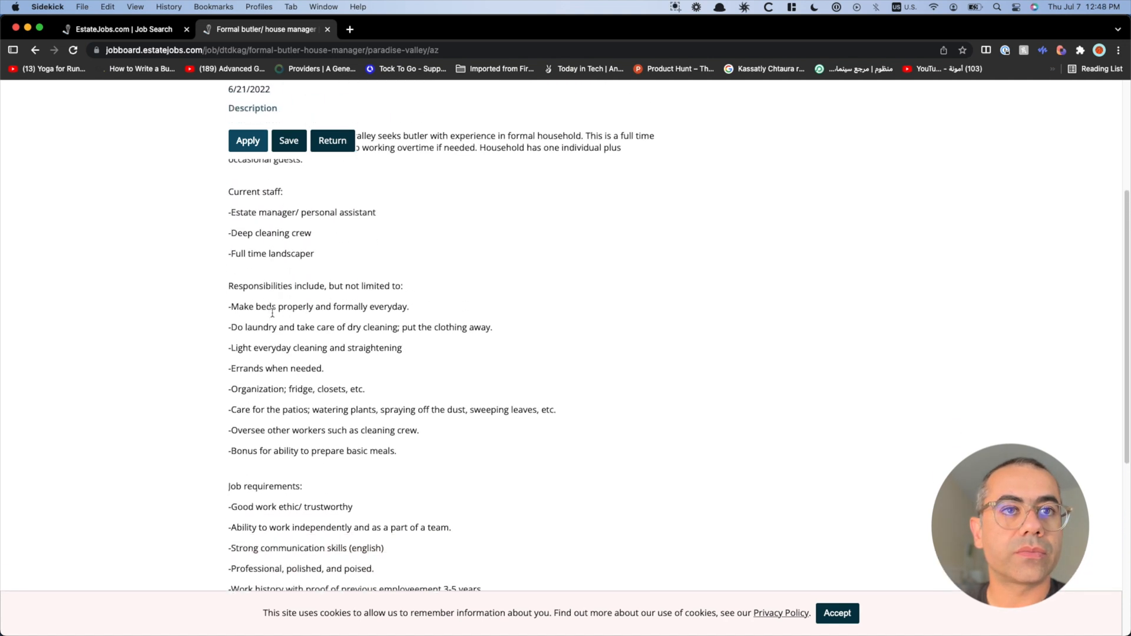
pyautogui.scroll(-4, 272, 316)
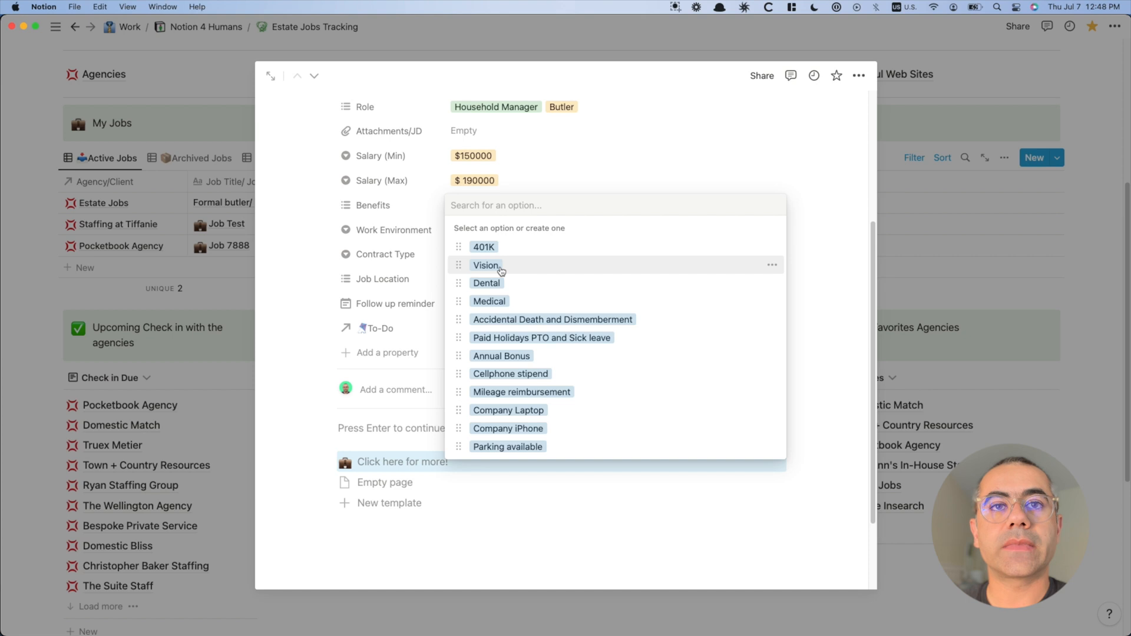
pyautogui.click(498, 283)
pyautogui.click(500, 301)
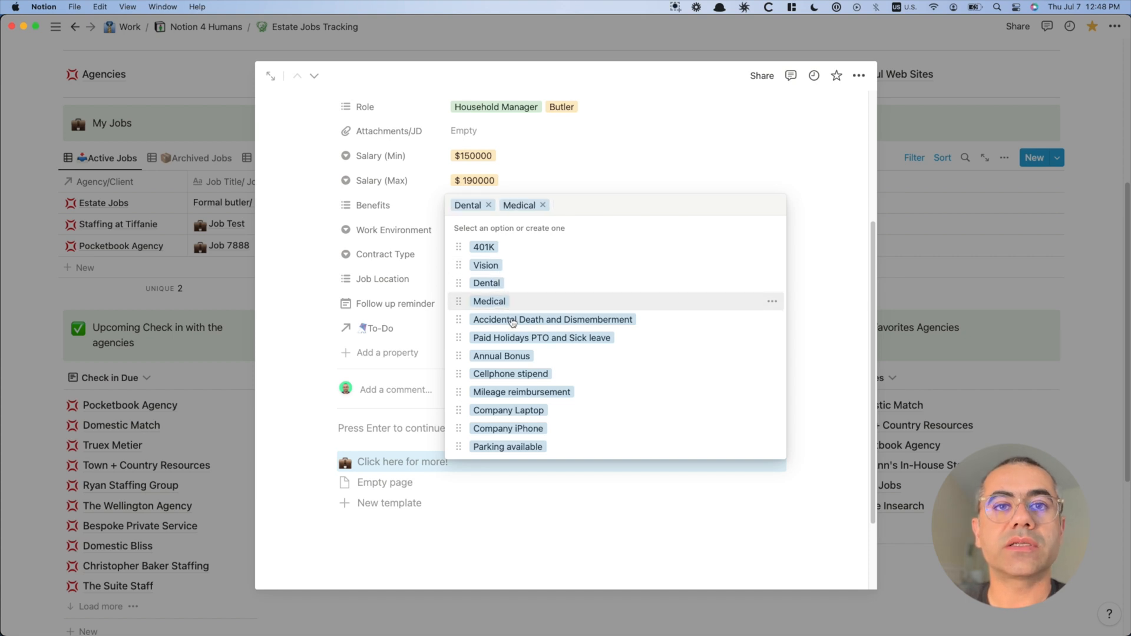
pyautogui.click(521, 377)
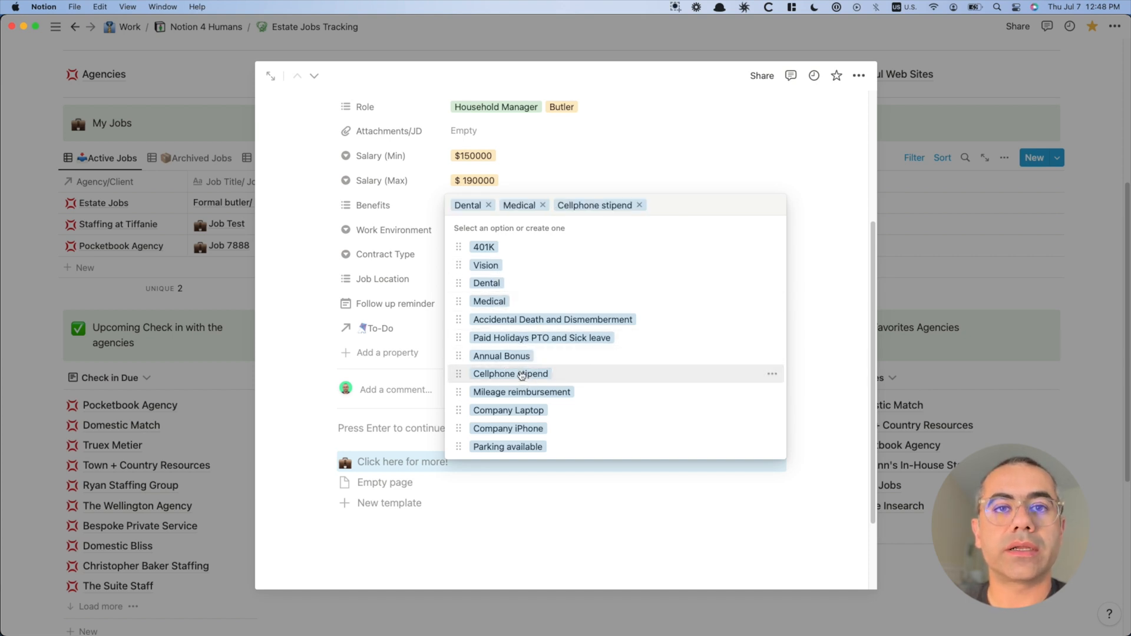
pyautogui.click(514, 342)
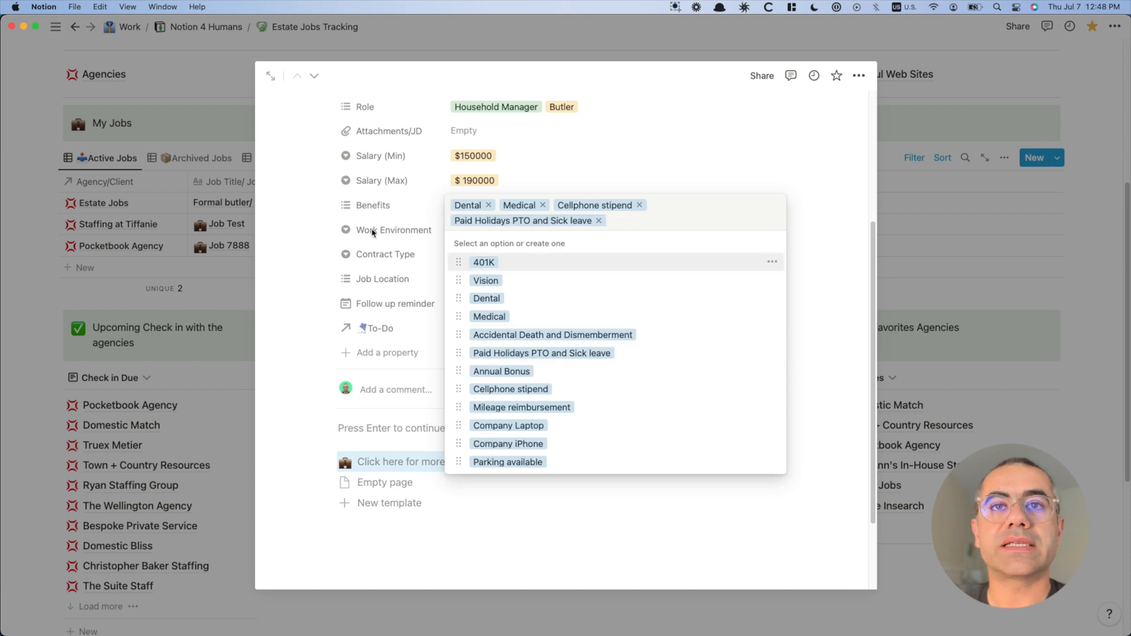
pyautogui.click(316, 232)
# Set the record's Work Environment to In-Person and its Contract Type to Full-Time.
pyautogui.click(476, 238)
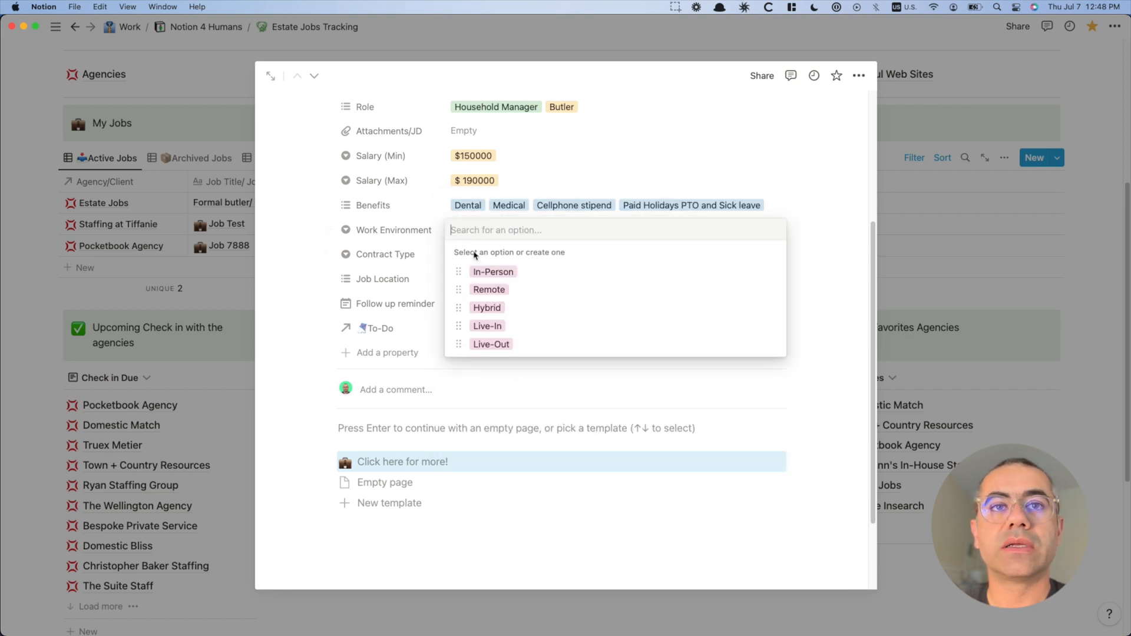
pyautogui.click(496, 274)
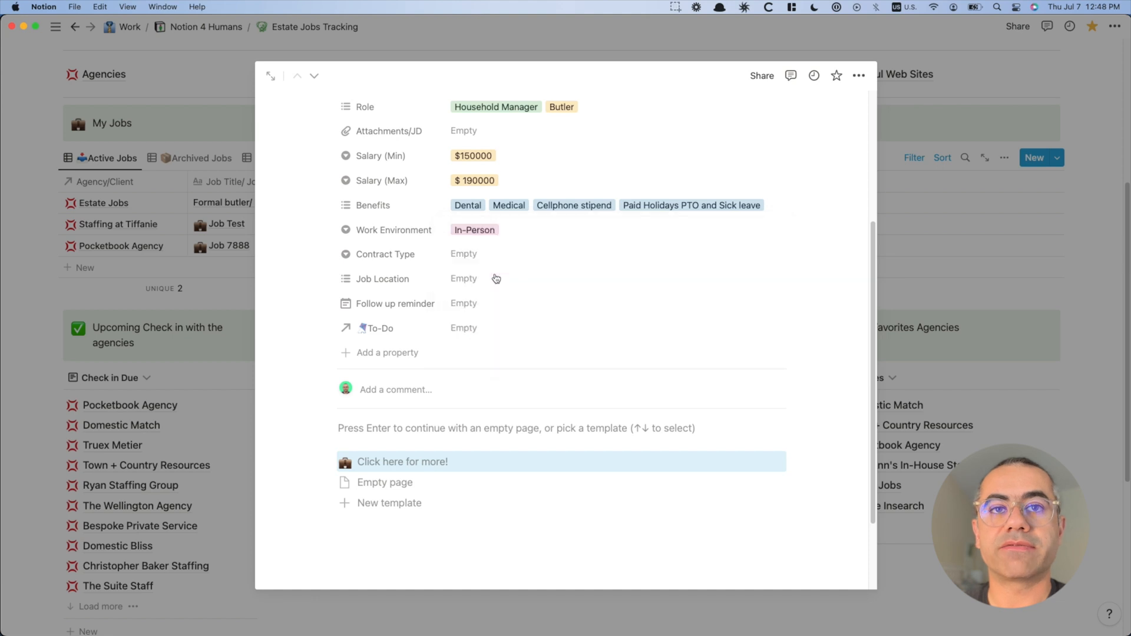
pyautogui.click(462, 256)
pyautogui.click(488, 298)
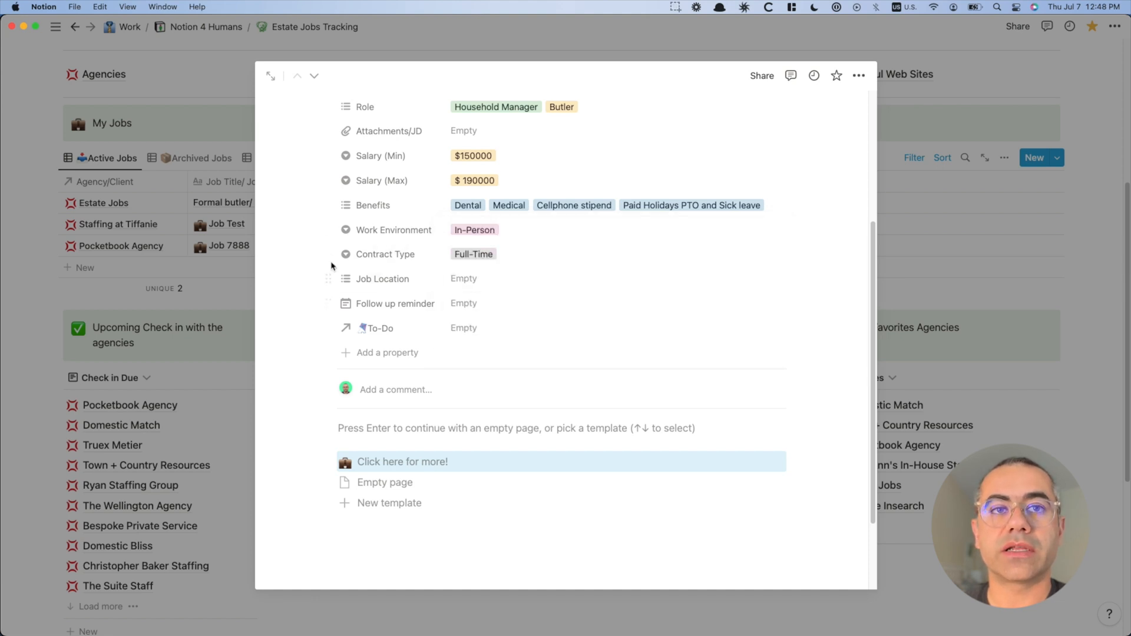
# Copy Paradise Valley, AZ from the job posting in Sidekick and create it as the Job Location option in the Notion record.
pyautogui.click(463, 279)
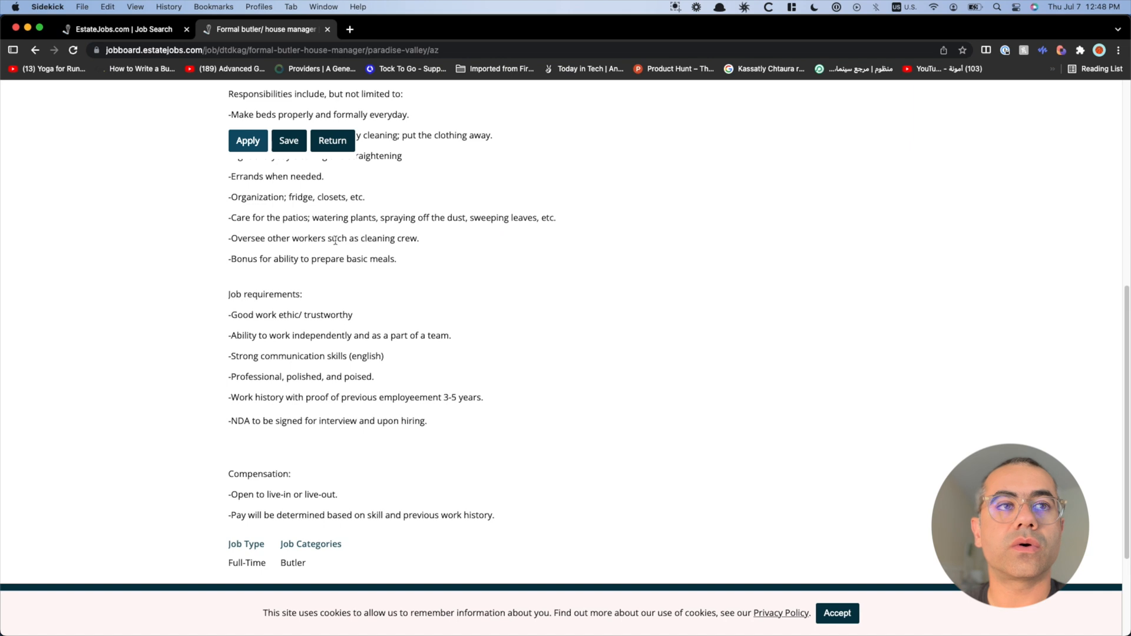
pyautogui.scroll(10, 343, 263)
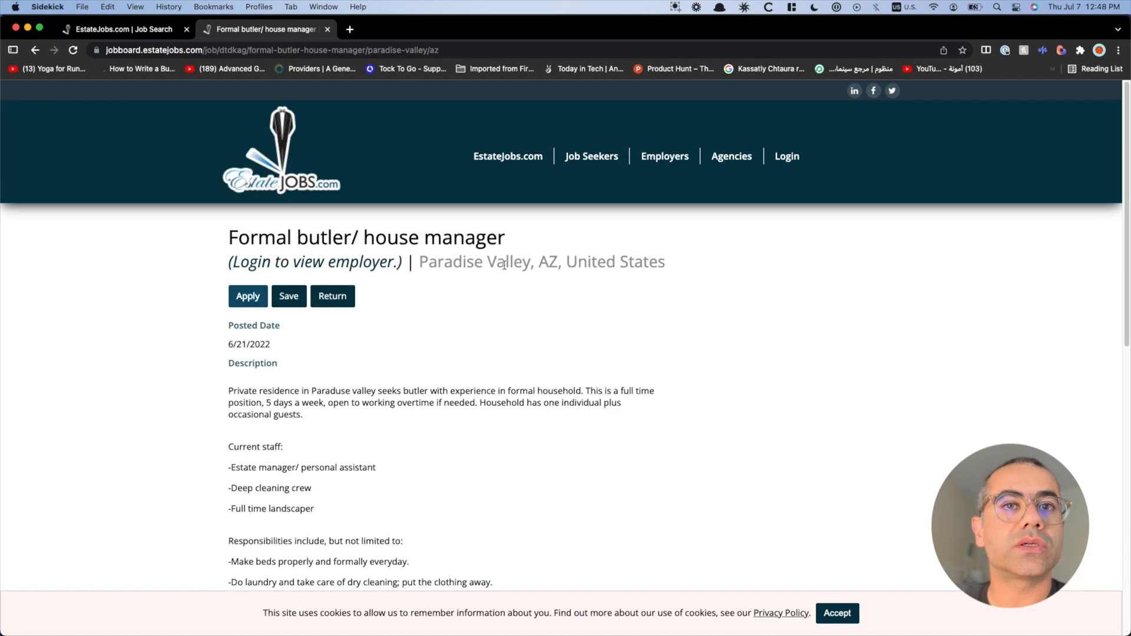
pyautogui.moveTo(424, 261); pyautogui.dragTo(554, 262)
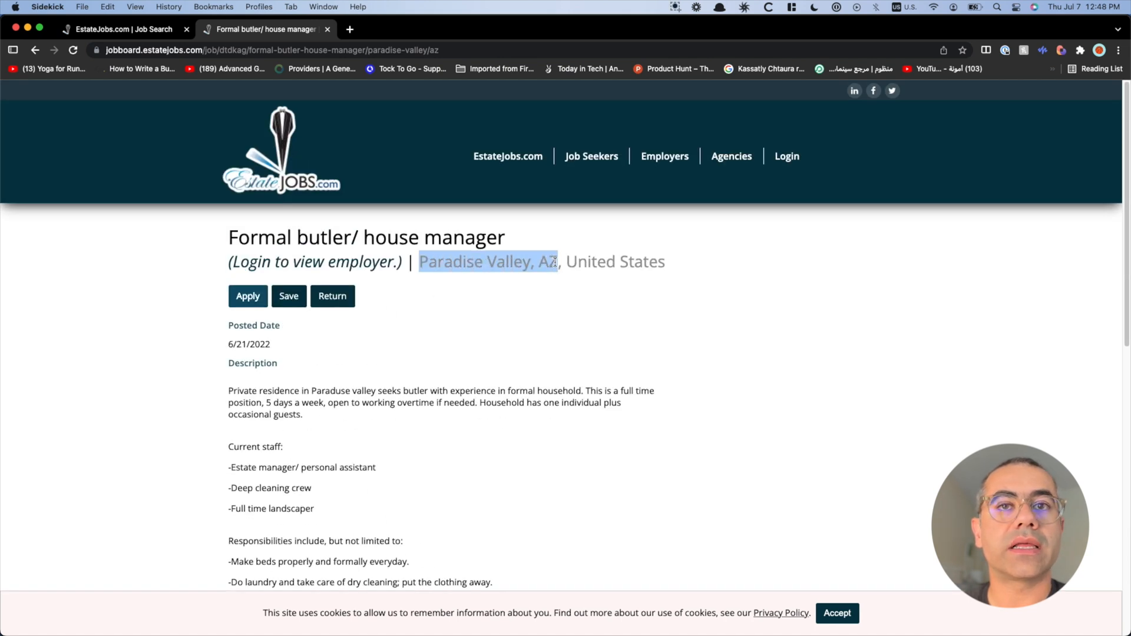
pyautogui.press('super+c')
pyautogui.press('super+Tab')
pyautogui.press('super+v')
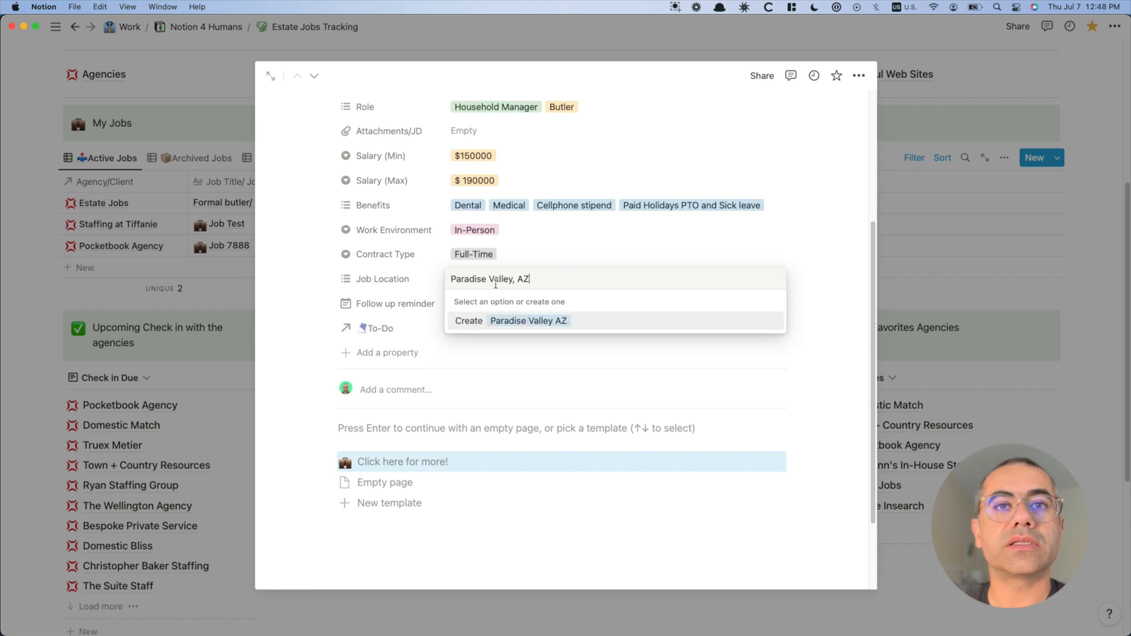
pyautogui.click(536, 324)
pyautogui.click(320, 275)
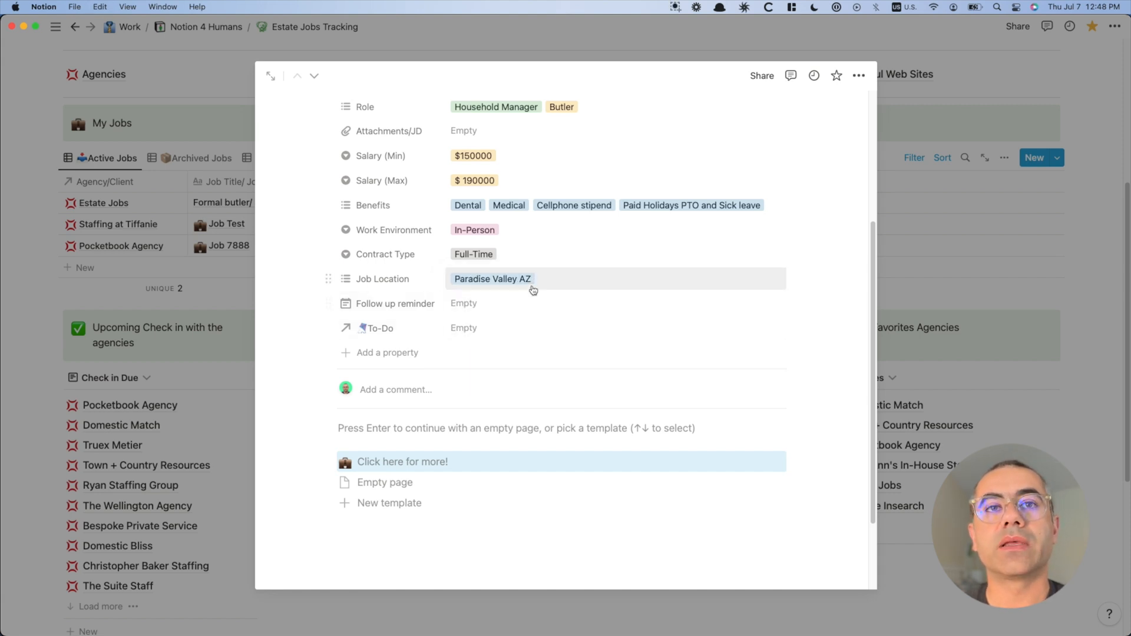
# Apply the "Click here for more!" template to the job record's empty page body.
pyautogui.scroll(2, 532, 291)
pyautogui.scroll(-2, 394, 434)
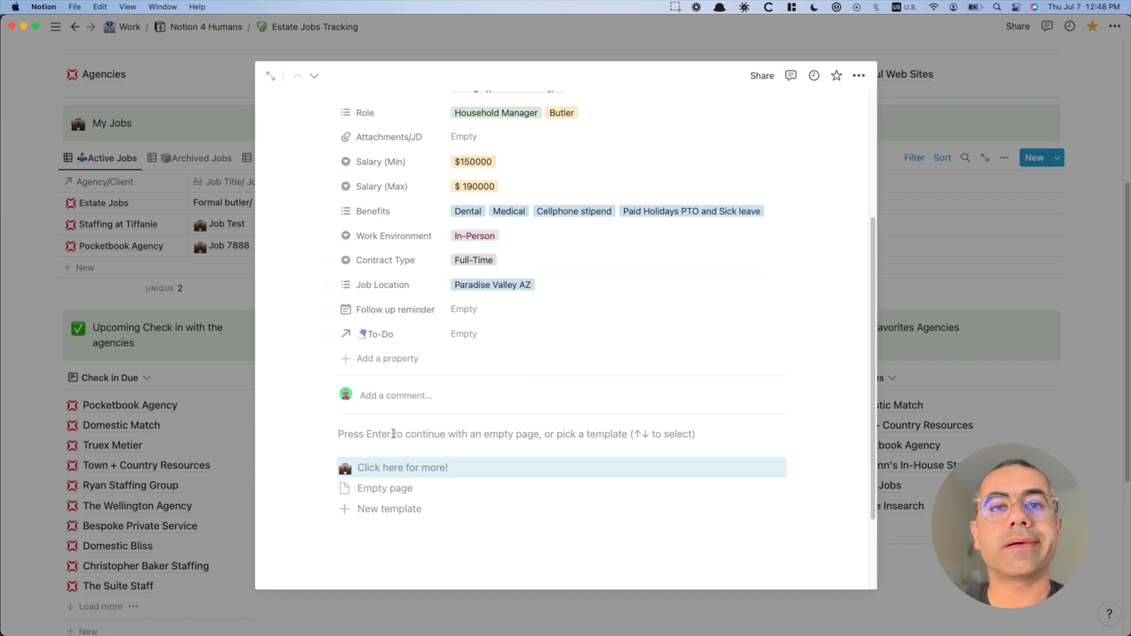
pyautogui.click(385, 469)
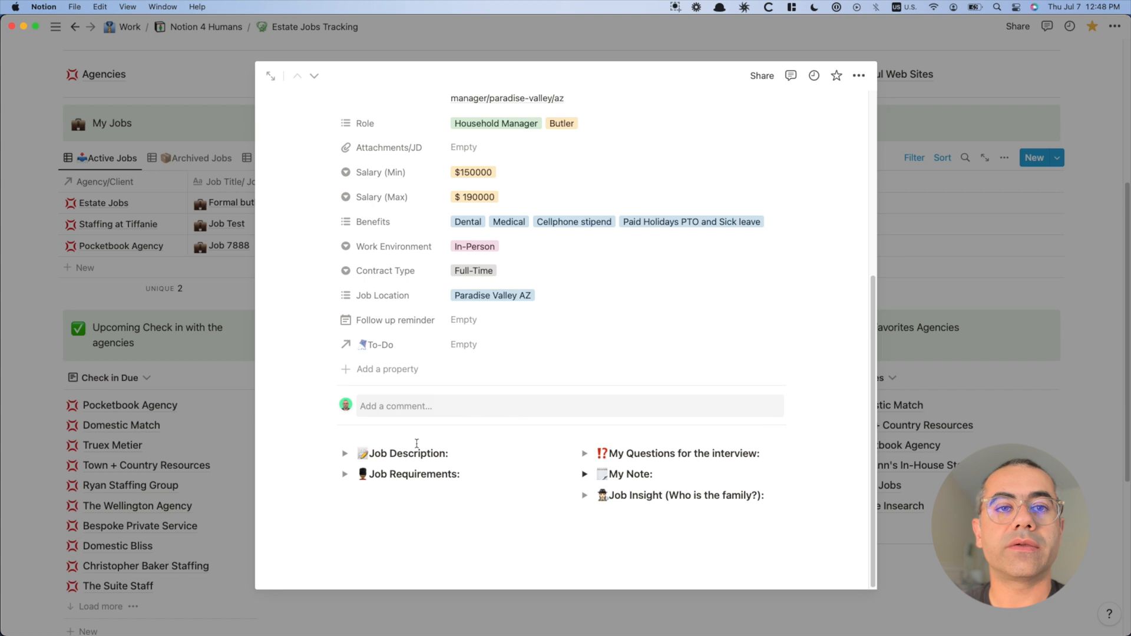
# Copy the posting's text from Description through the responsibilities list in Sidekick into the Job Description toggle in Notion.
pyautogui.click(345, 454)
pyautogui.press('super+Tab')
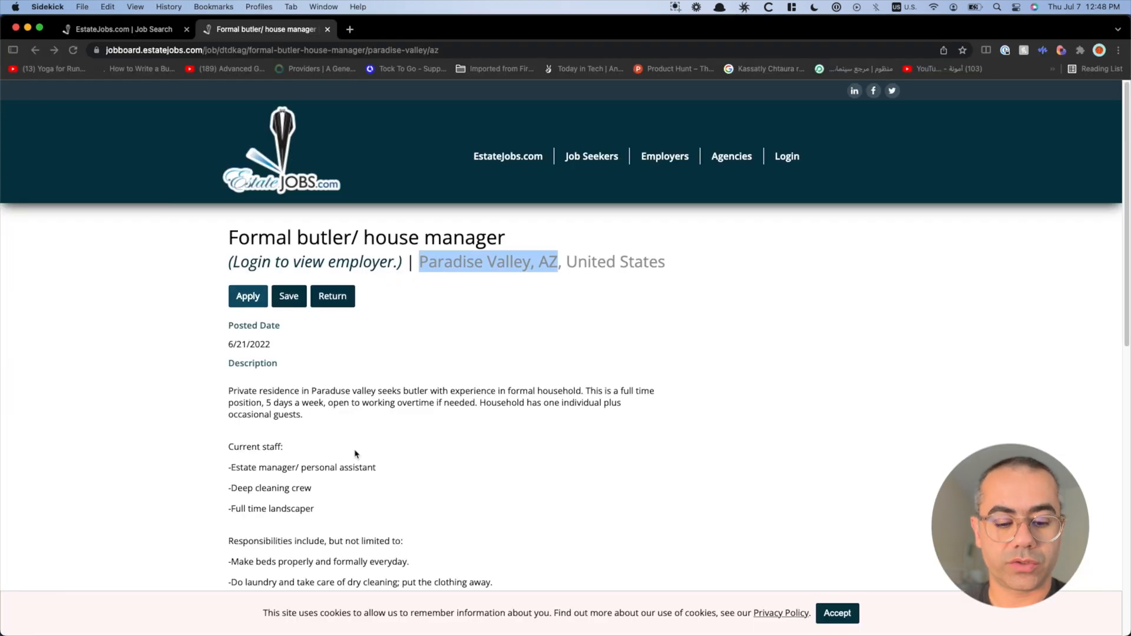
pyautogui.click(306, 372)
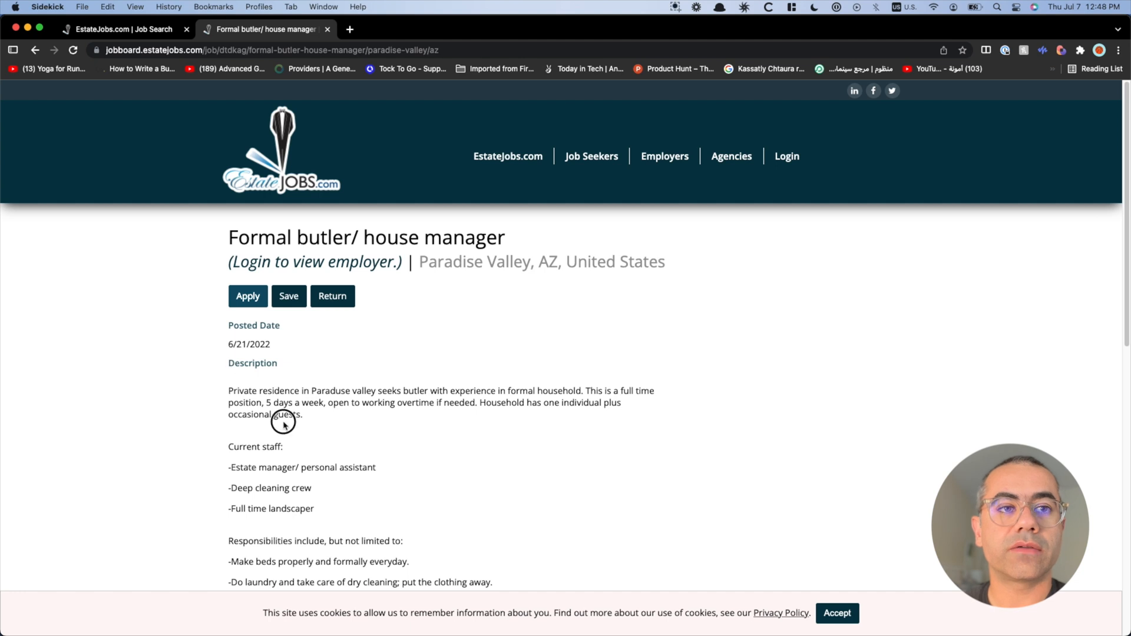
pyautogui.moveTo(228, 364); pyautogui.dragTo(385, 514)
pyautogui.scroll(-5, 389, 507)
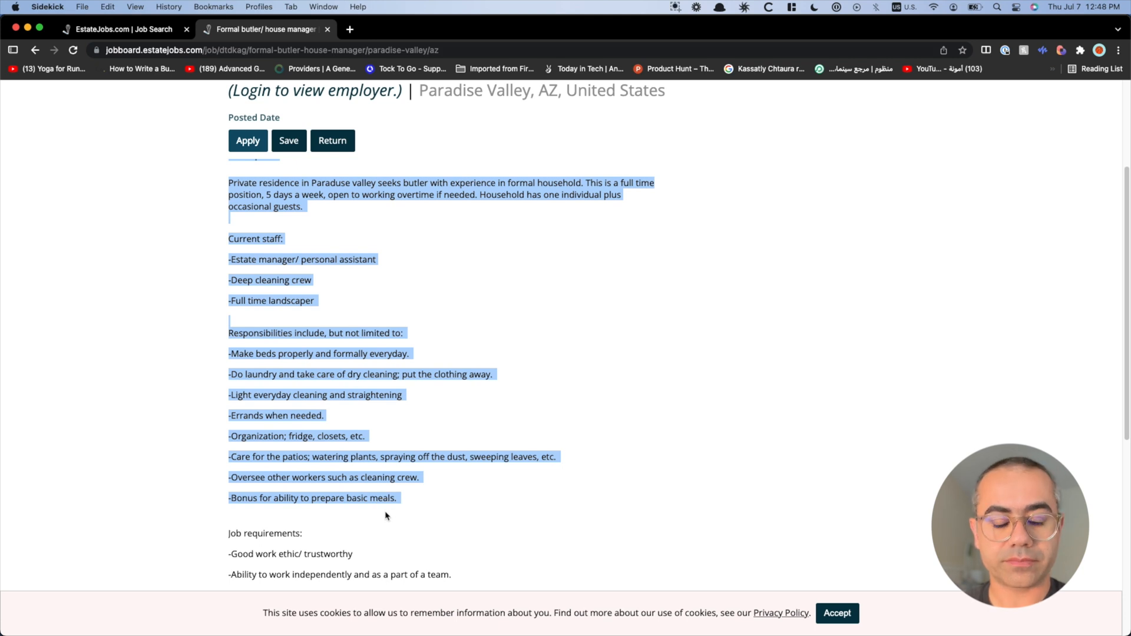
pyautogui.press('super+Tab')
pyautogui.click(386, 479)
pyautogui.press('super+v')
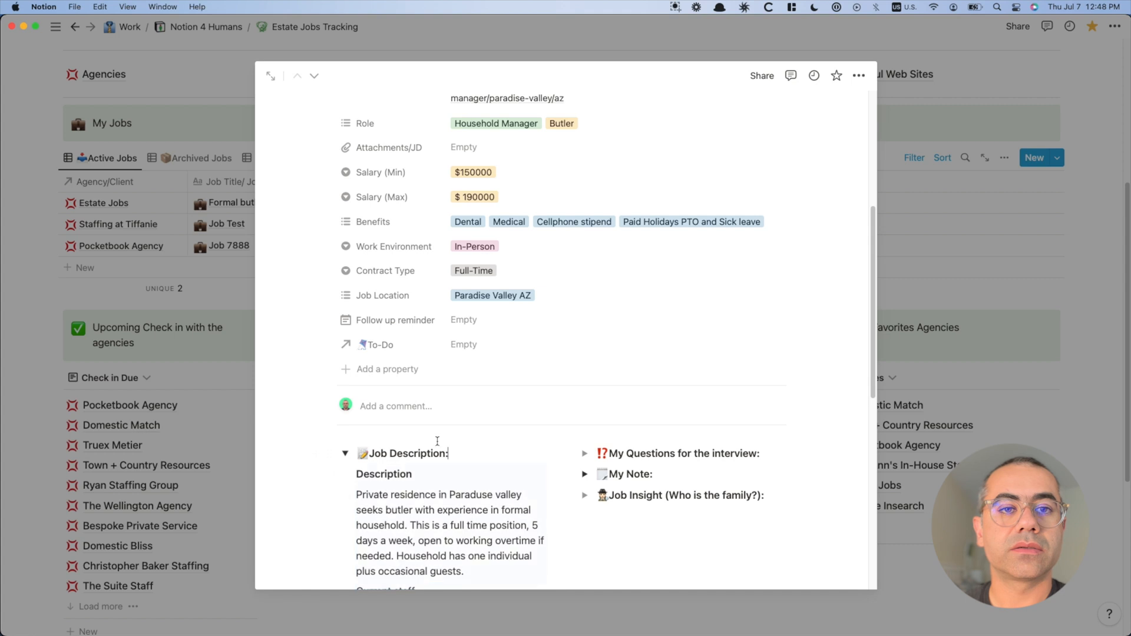
# Copy the job requirements list from the Sidekick posting into the Job Requirements toggle of the Notion record.
pyautogui.scroll(-6, 438, 446)
pyautogui.press('super+Tab')
pyautogui.scroll(-5, 339, 422)
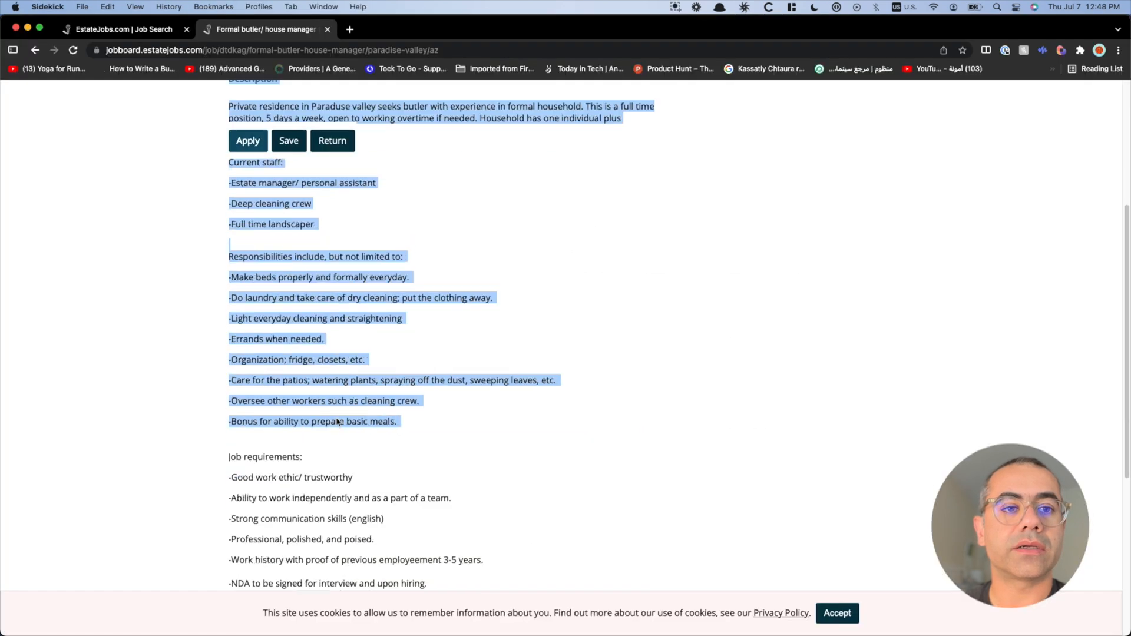
pyautogui.moveTo(430, 399); pyautogui.dragTo(229, 291)
pyautogui.press('super+Tab')
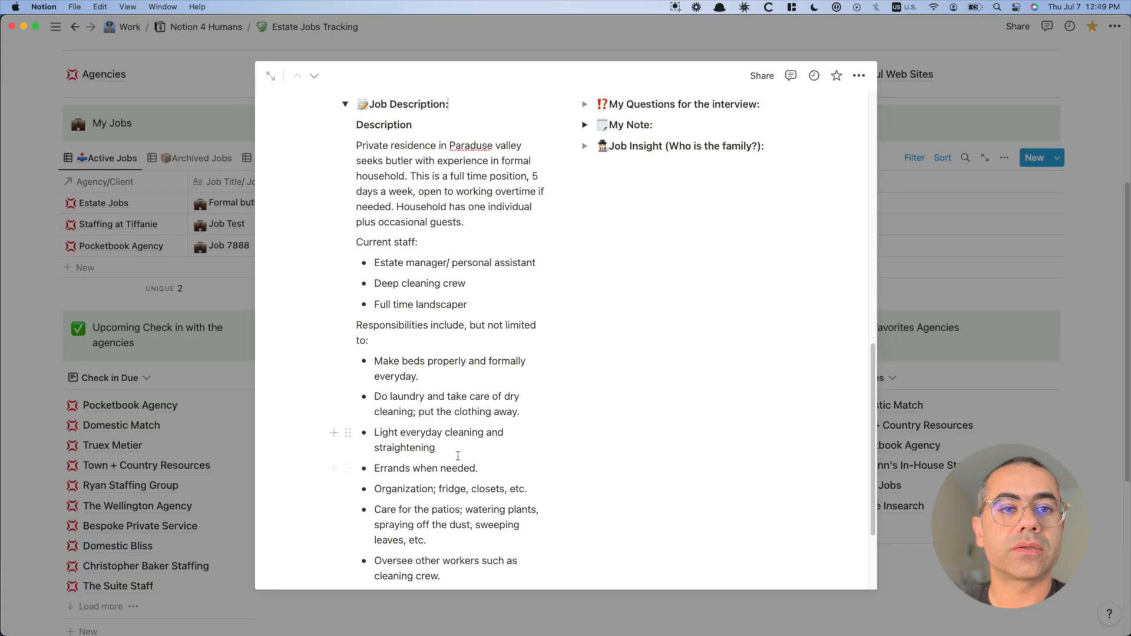
pyautogui.scroll(-3, 336, 436)
pyautogui.click(345, 499)
pyautogui.click(359, 519)
pyautogui.press('super+v')
pyautogui.scroll(3, 605, 359)
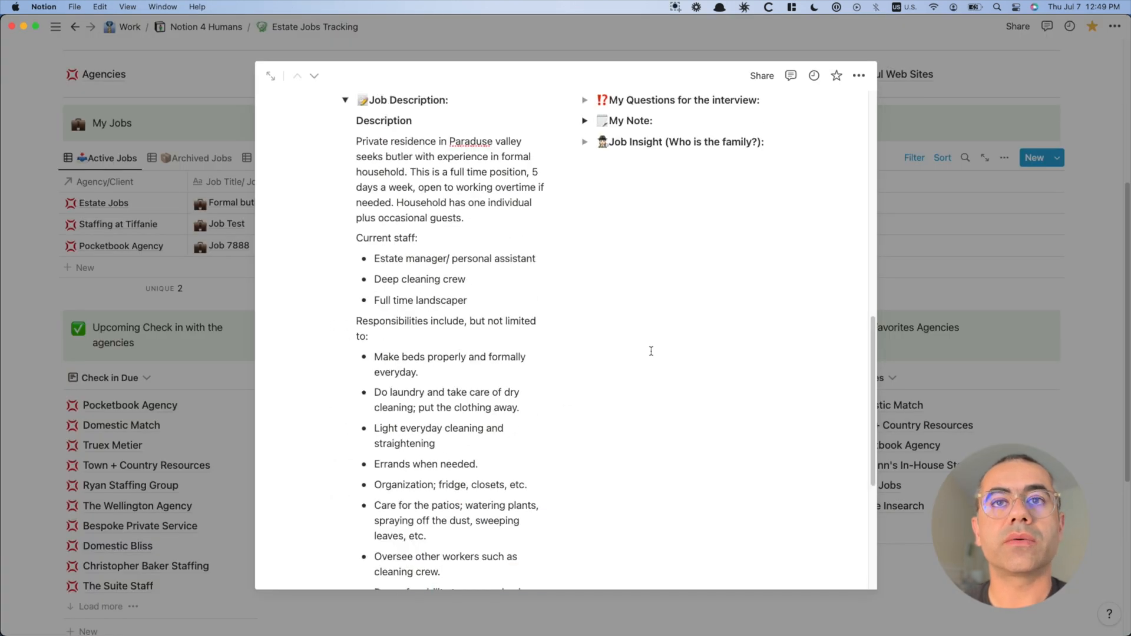
# Expand the My Note, Job Insight (Who is the family?) and My Questions for the interview toggles.
pyautogui.scroll(1, 631, 330)
pyautogui.click(584, 135)
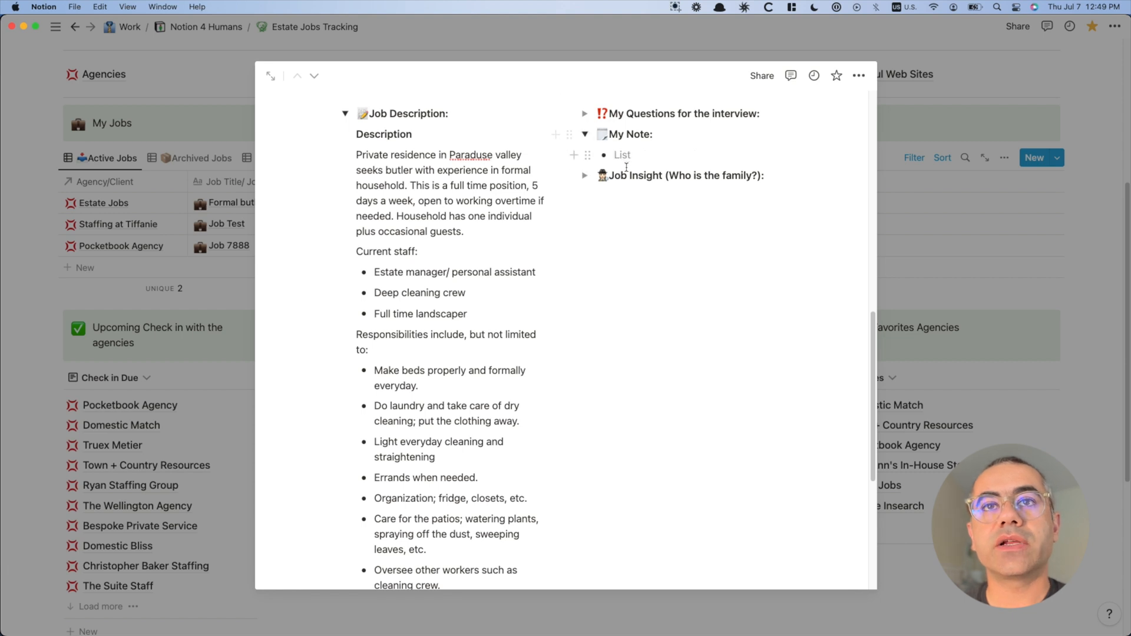
pyautogui.click(584, 176)
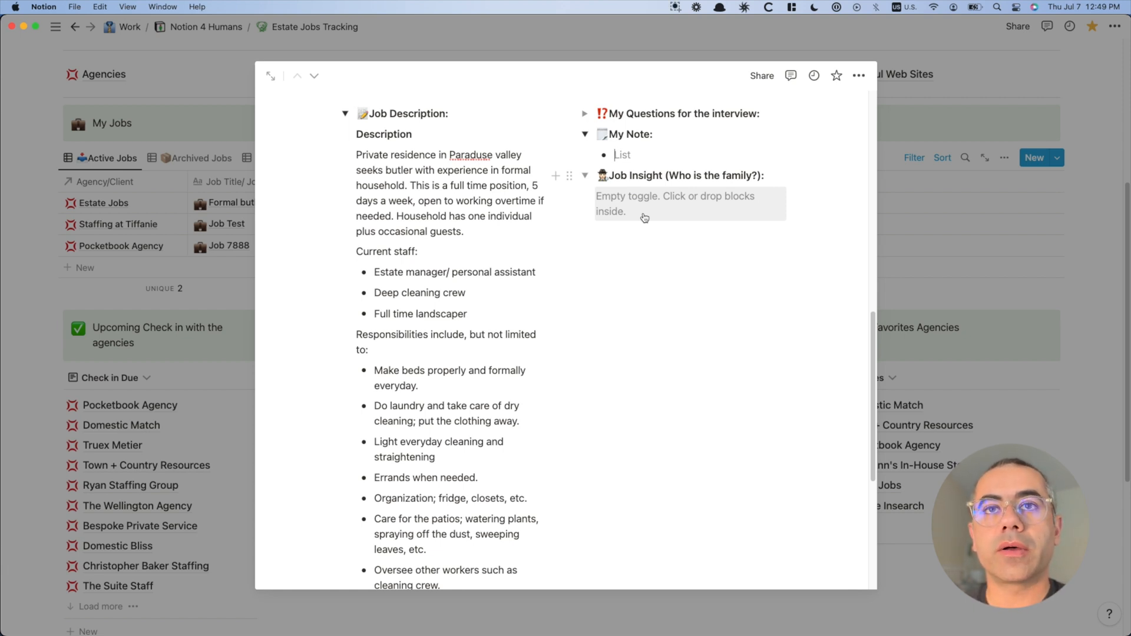
pyautogui.click(586, 113)
pyautogui.scroll(2, 655, 171)
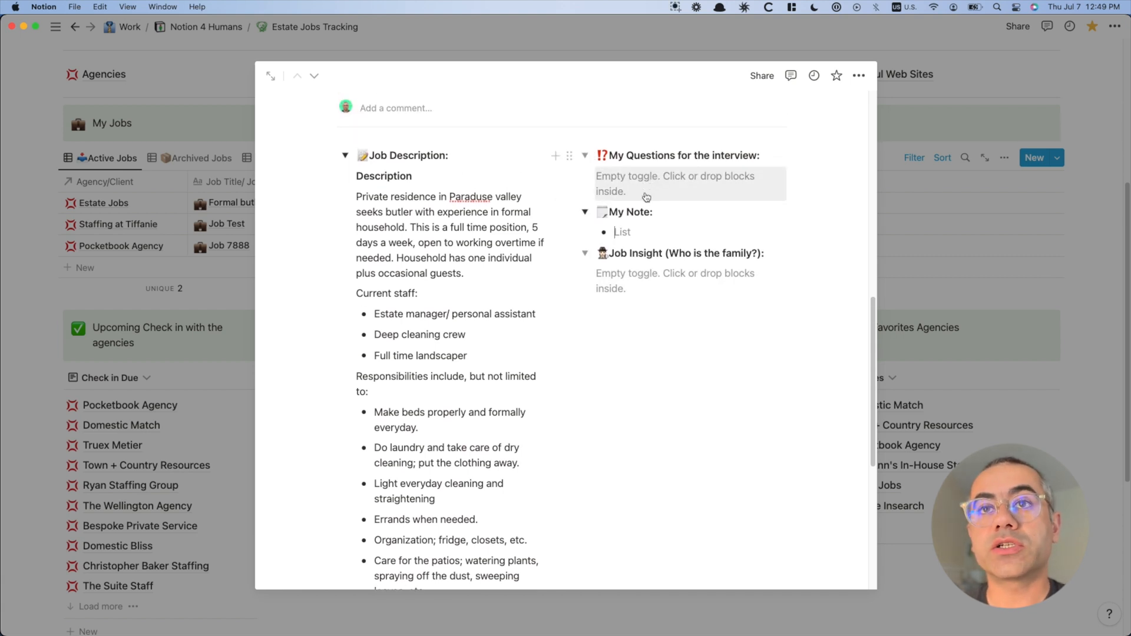
# Set the job record's Follow up reminder date to July 14, 2022.
pyautogui.scroll(5, 643, 192)
pyautogui.scroll(2, 642, 196)
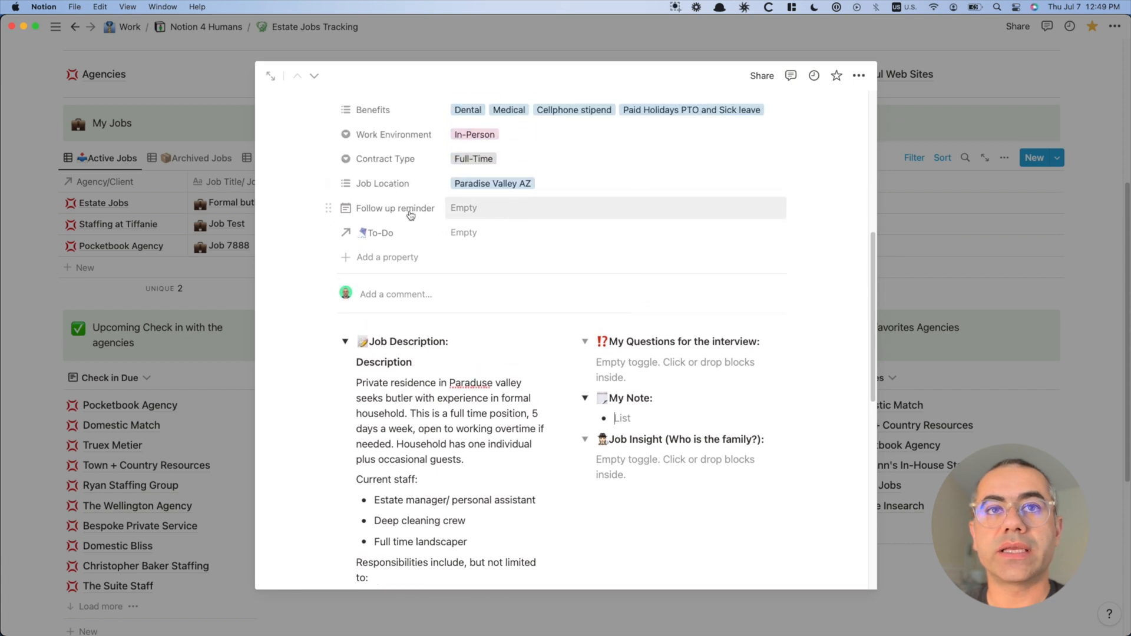
pyautogui.scroll(10, 516, 249)
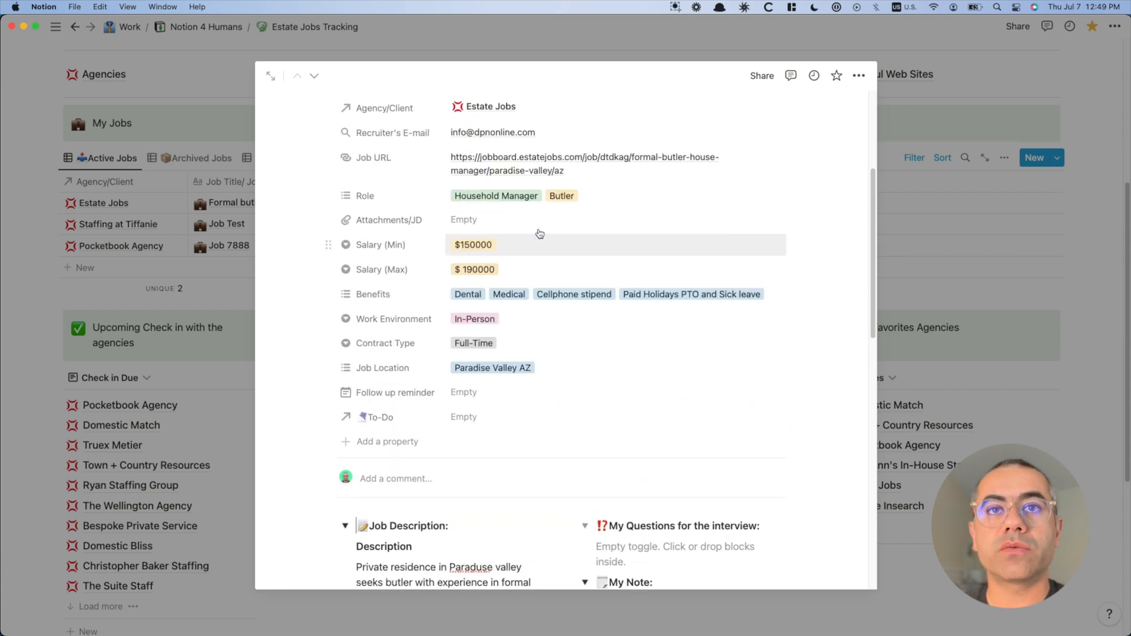
pyautogui.scroll(-6, 560, 301)
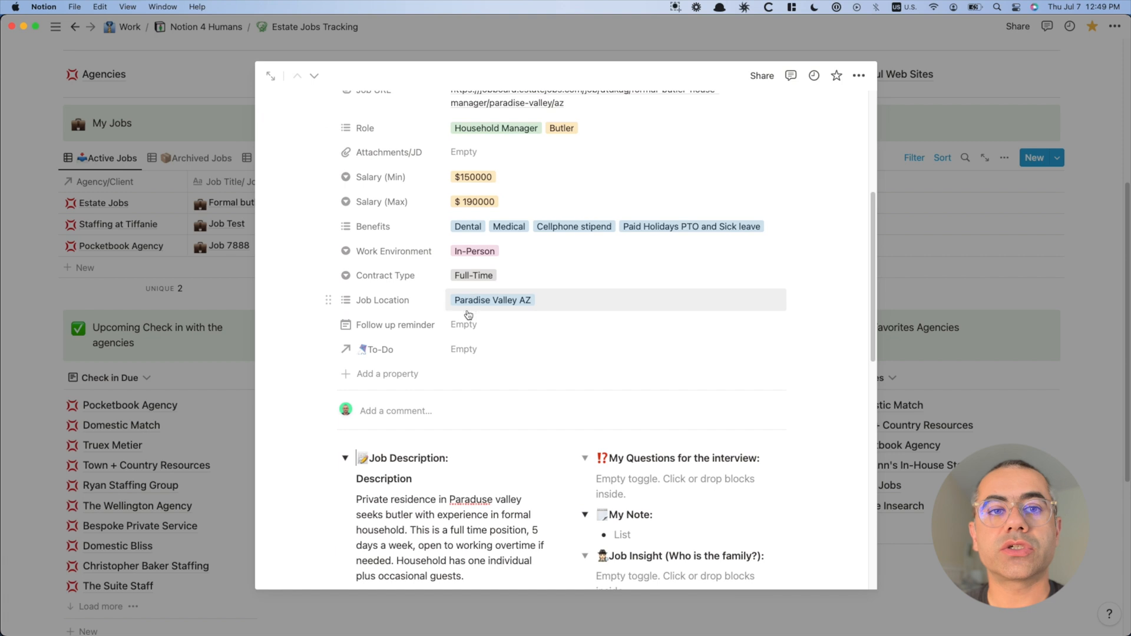
pyautogui.click(475, 330)
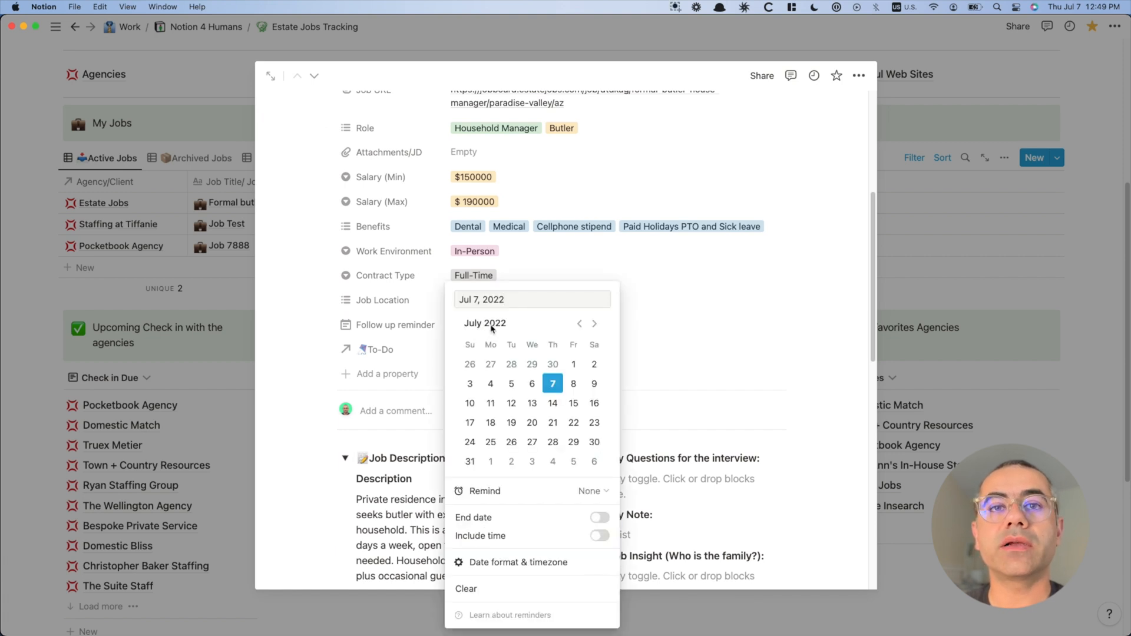
pyautogui.click(554, 404)
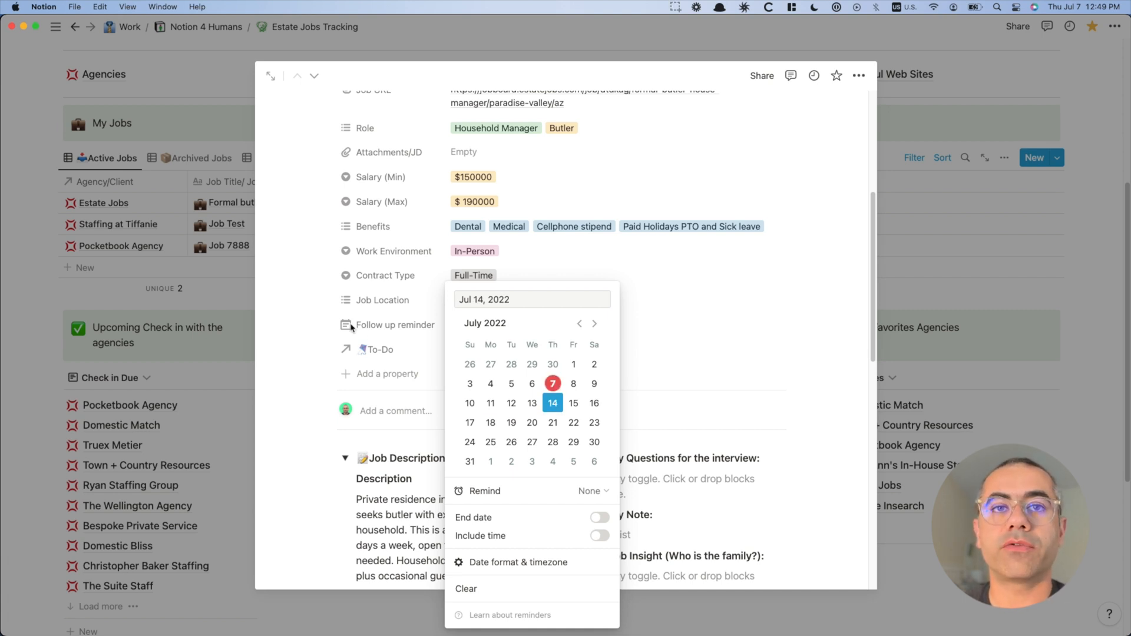
pyautogui.click(327, 307)
pyautogui.click(486, 325)
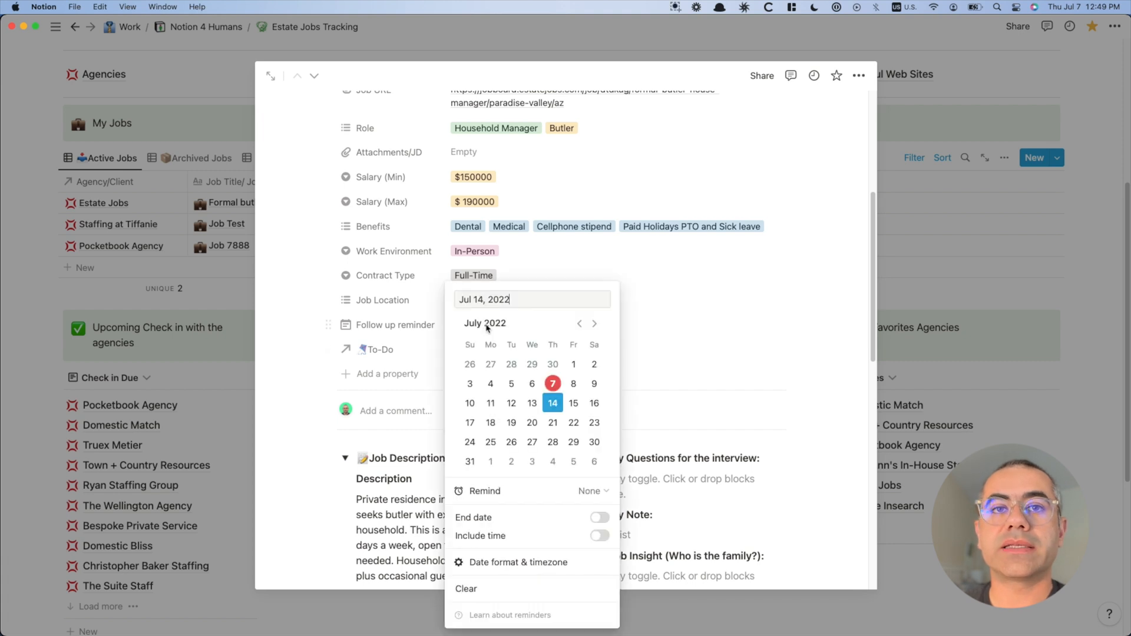
# Add a reminder on the day of event (9:00 AM) to the Follow up reminder date.
pyautogui.click(591, 496)
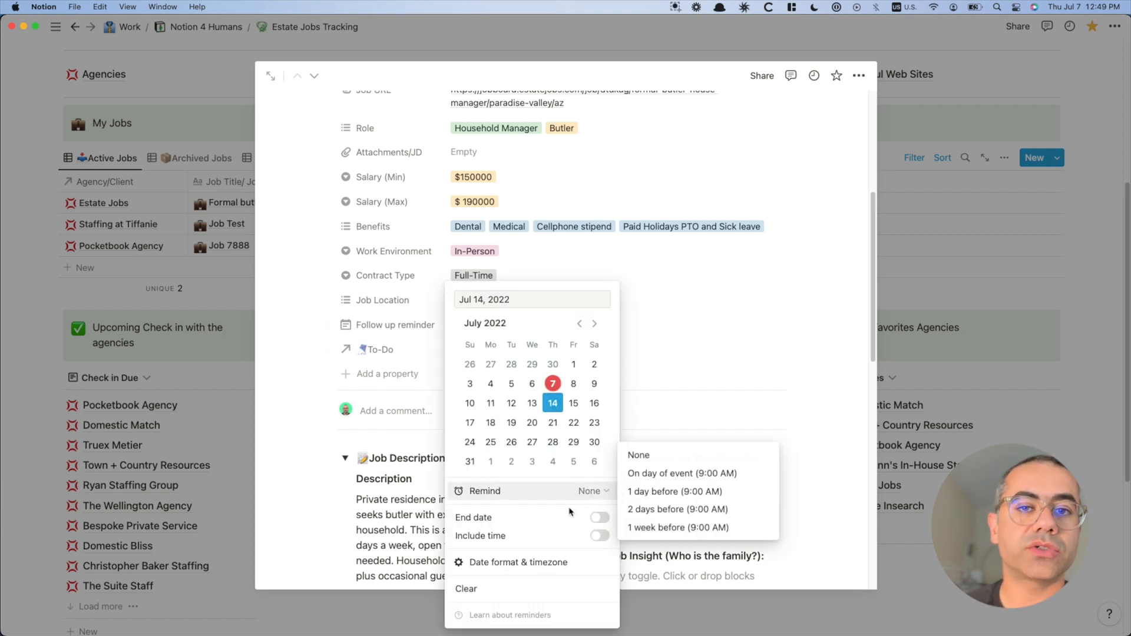
pyautogui.click(594, 492)
pyautogui.click(593, 493)
pyautogui.click(592, 493)
pyautogui.click(592, 497)
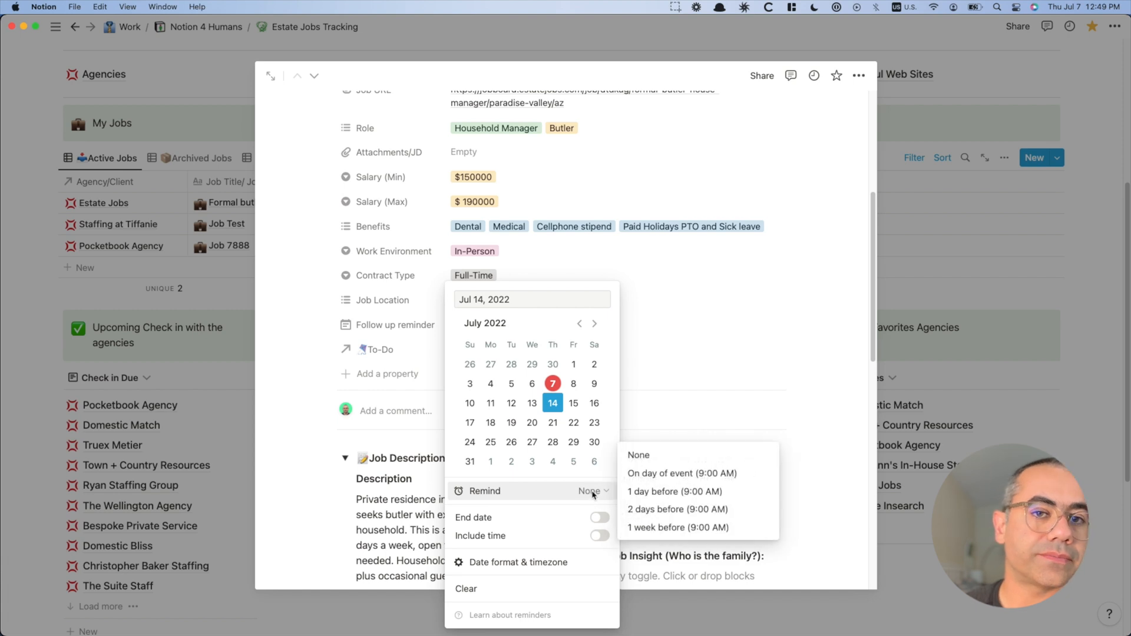
pyautogui.click(652, 475)
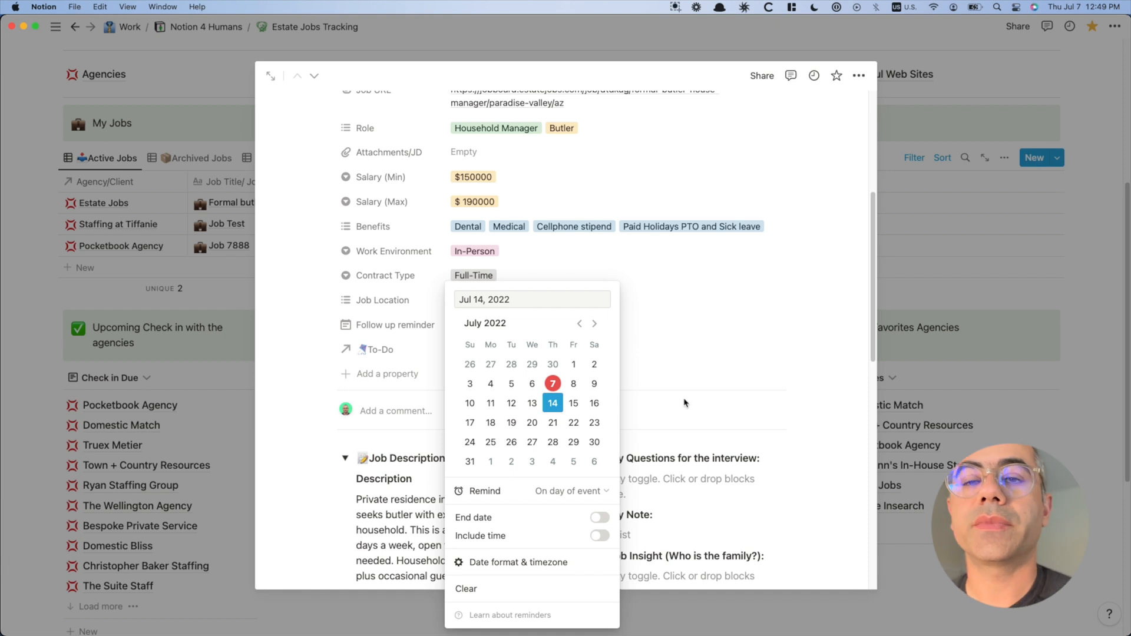
pyautogui.click(698, 315)
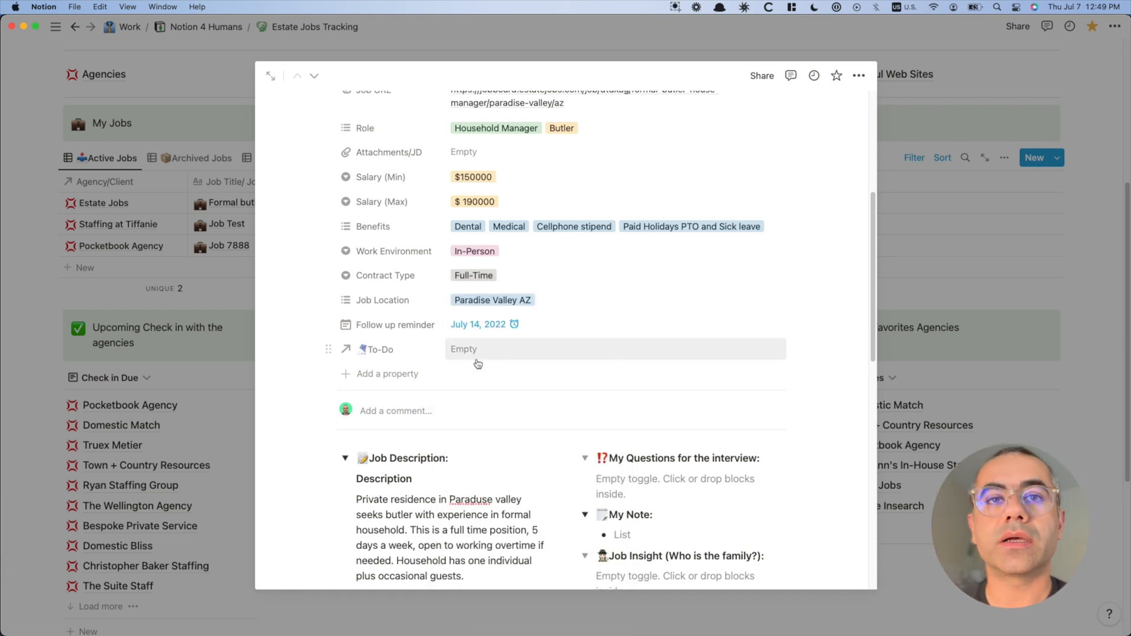
# Review the job record's properties and the tasks available to its To-Do relation, then close the record.
pyautogui.scroll(-1, 505, 373)
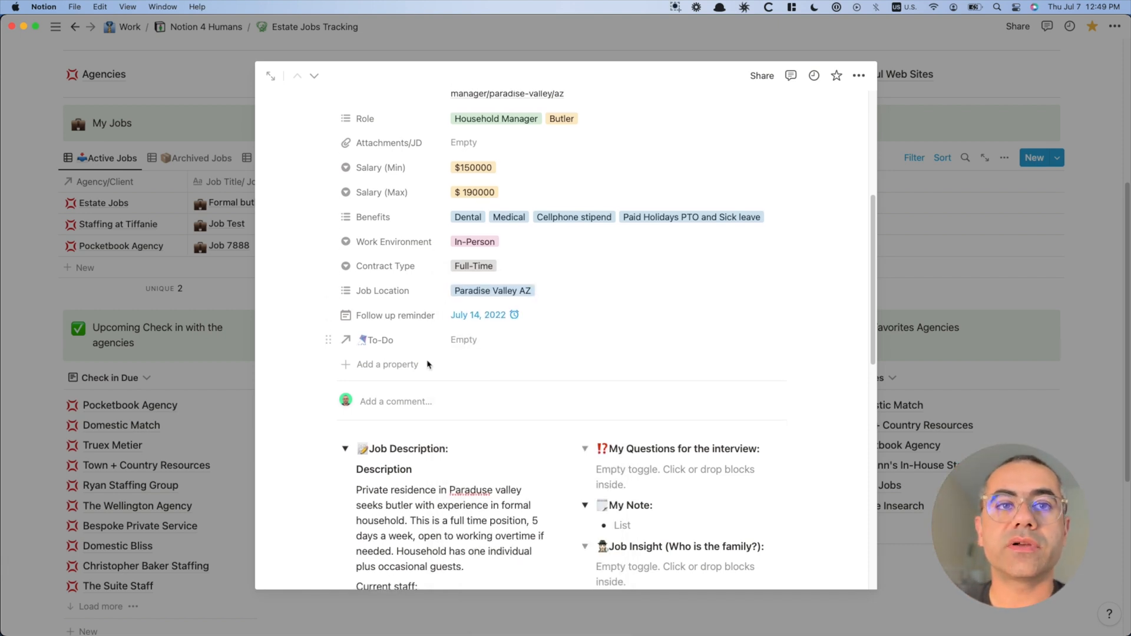
pyautogui.scroll(1, 489, 391)
pyautogui.scroll(5, 489, 391)
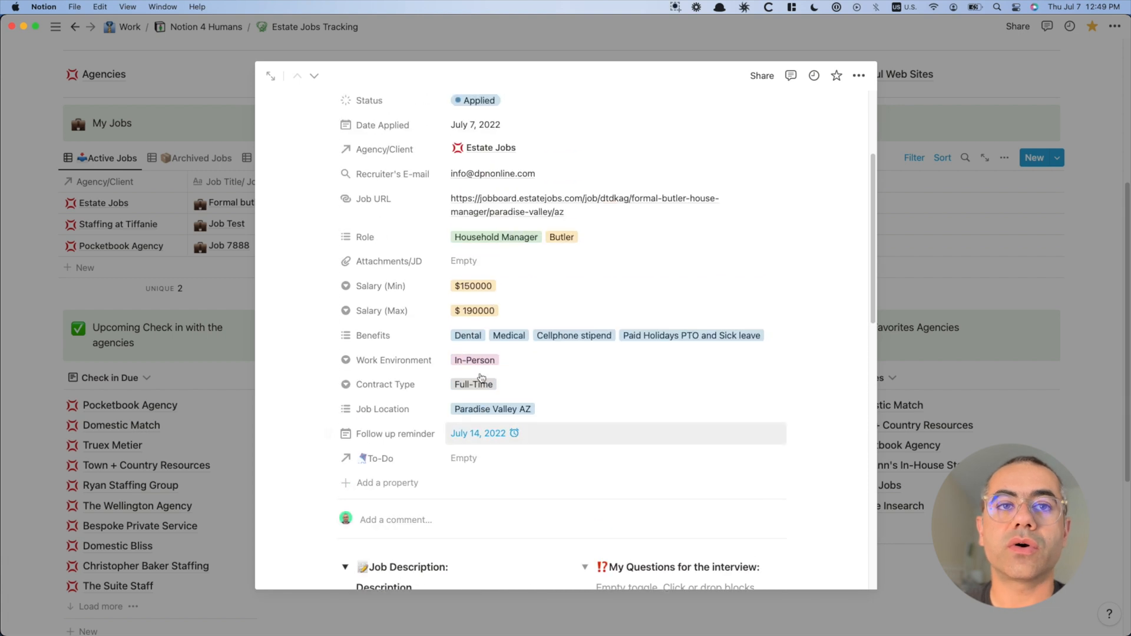
pyautogui.scroll(-2, 504, 306)
pyautogui.scroll(-3, 506, 433)
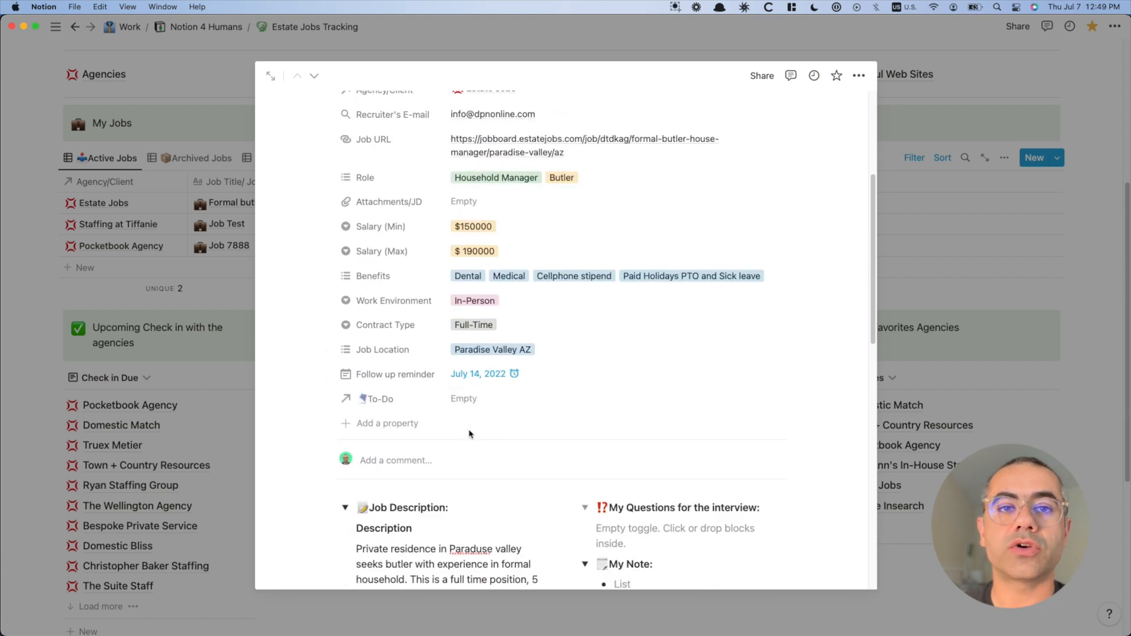
pyautogui.click(466, 398)
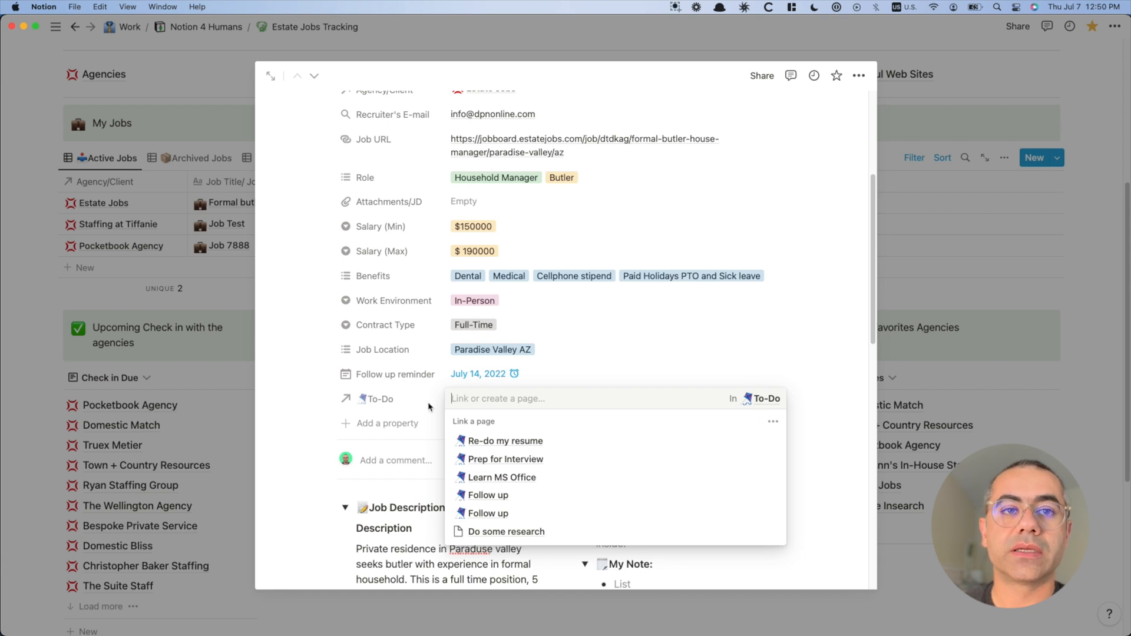
pyautogui.click(329, 376)
pyautogui.click(910, 244)
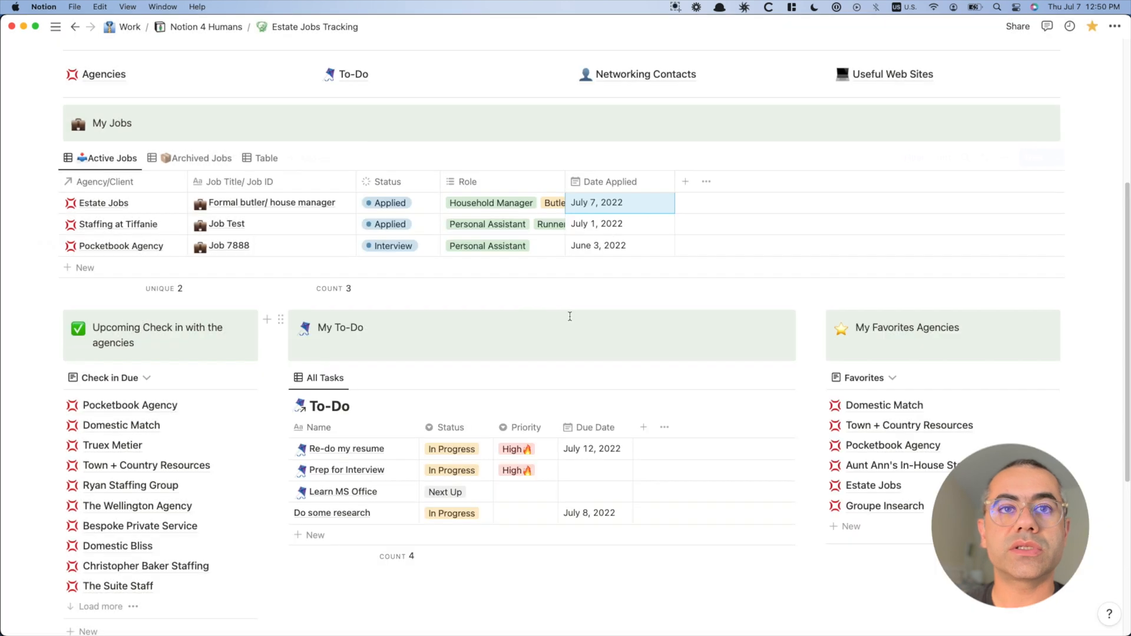
# Add a task named "Do More Reasearch" to the My To-Do table on the dashboard.
pyautogui.scroll(-4, 525, 339)
pyautogui.click(322, 325)
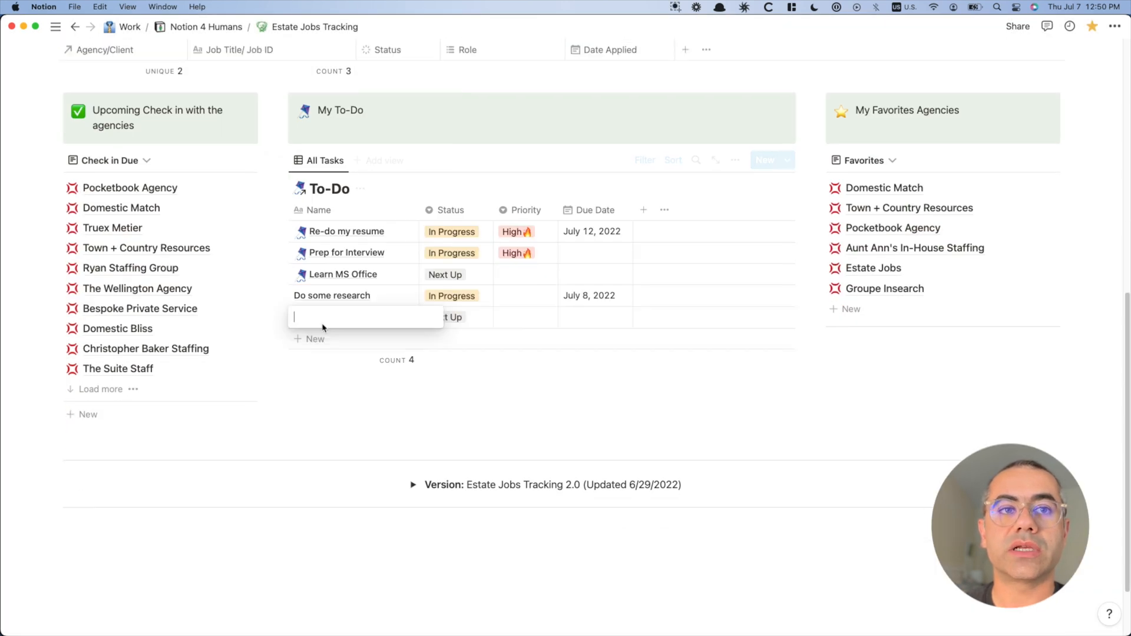
pyautogui.write('Do ')
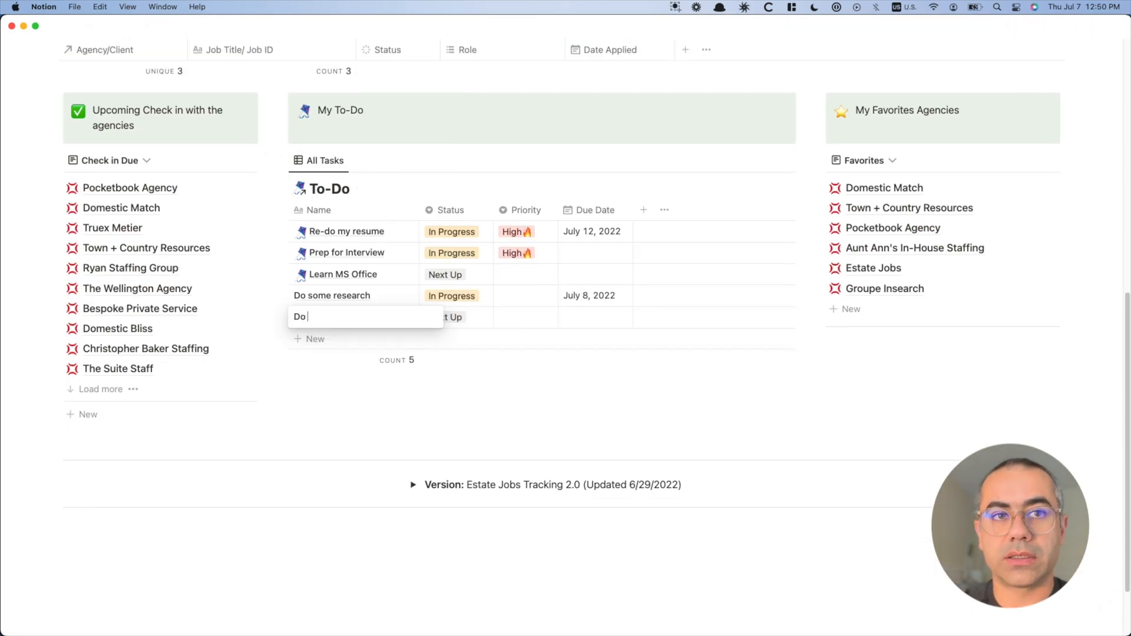
pyautogui.write('More Reasee')
pyautogui.press('BackSpace')
pyautogui.write('arch')
pyautogui.press('Escape')
# Open the new task's page and set its Priority to High and its Due Date to July 8, 2022.
pyautogui.click(392, 318)
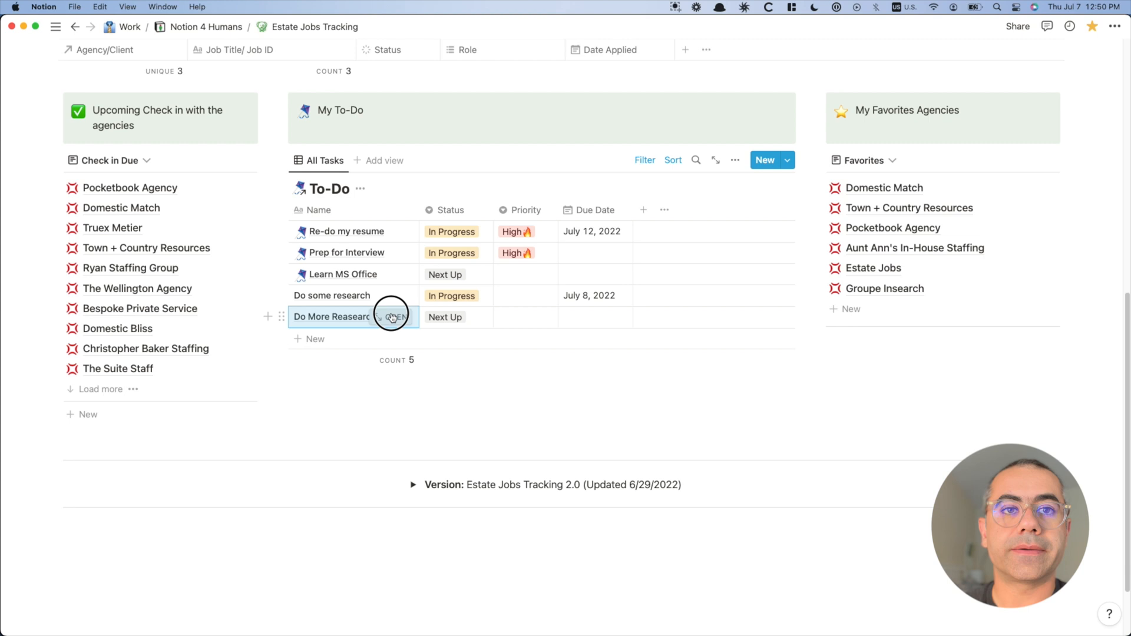
pyautogui.click(455, 204)
pyautogui.click(495, 250)
pyautogui.click(464, 254)
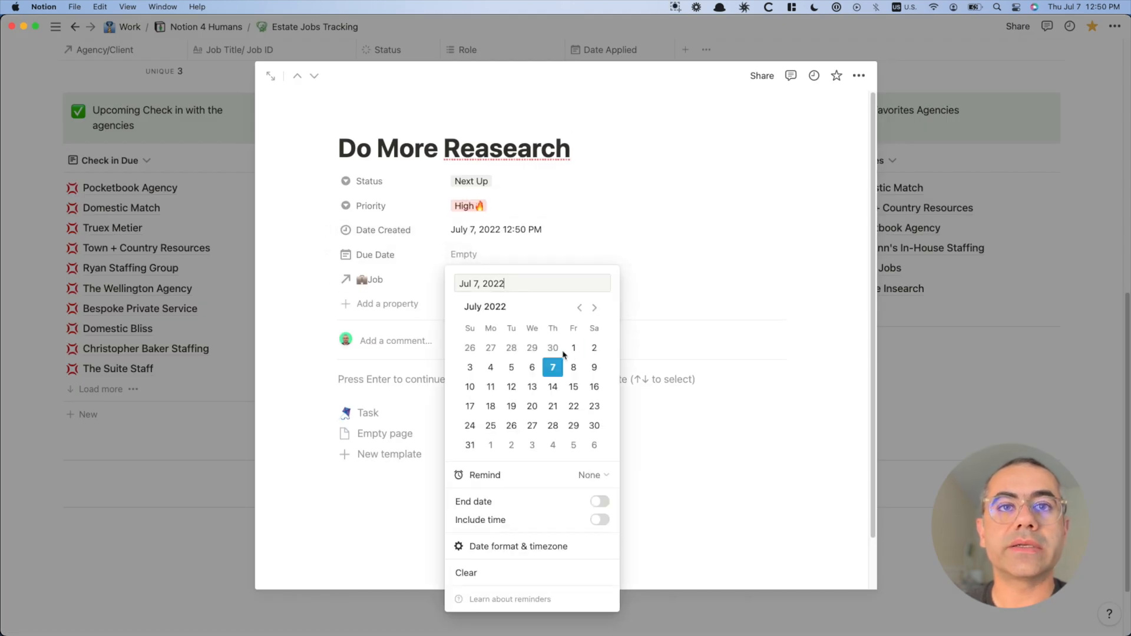
pyautogui.click(573, 367)
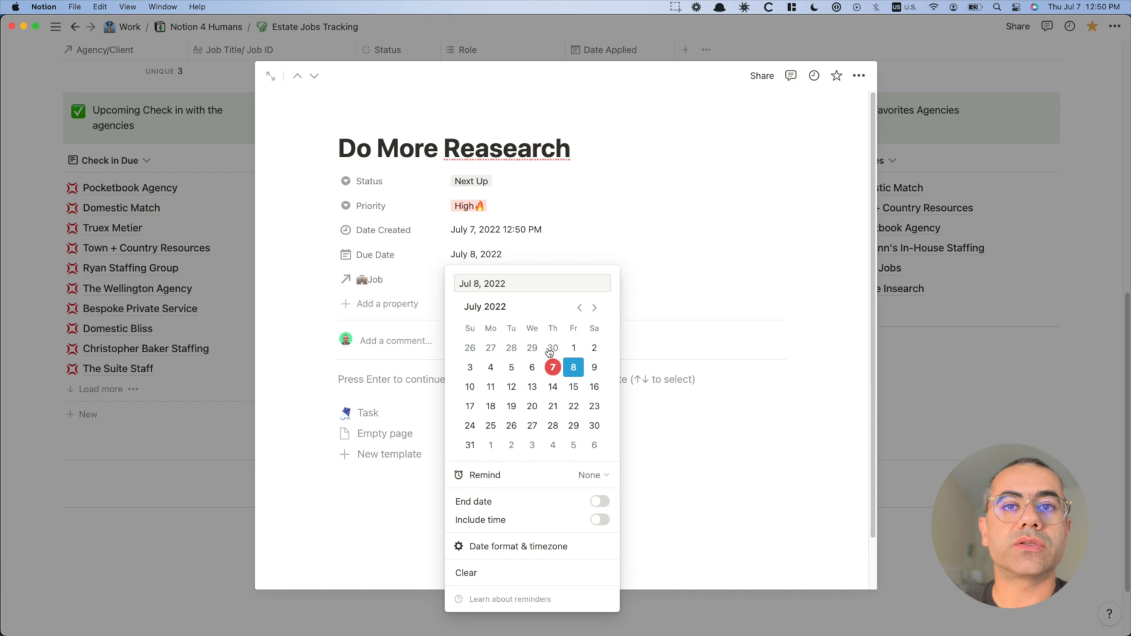
pyautogui.click(320, 261)
# Link the task's Job relation to Formal butler/ house manager.
pyautogui.click(459, 280)
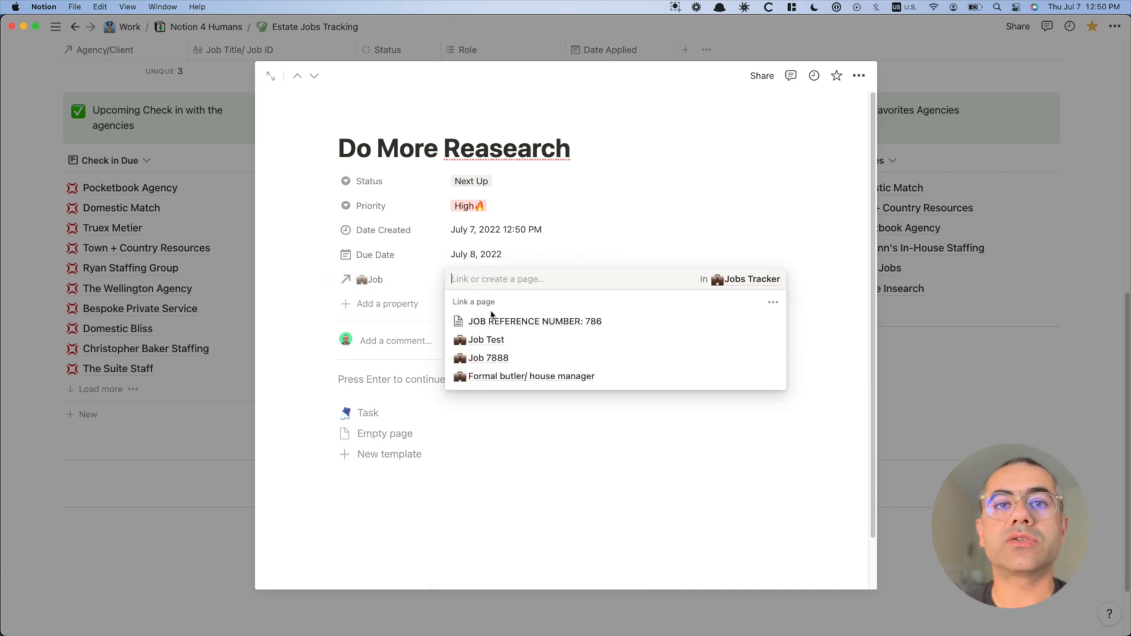
pyautogui.click(512, 380)
pyautogui.click(326, 274)
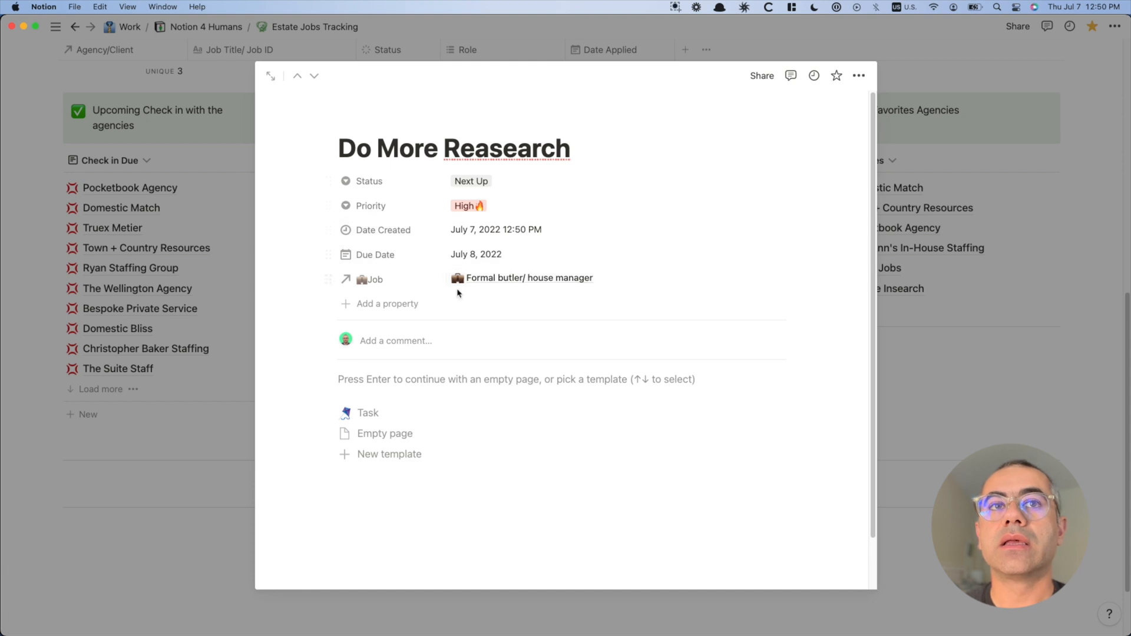
# Apply the Task template to the task's empty page body and close the task.
pyautogui.moveTo(378, 149); pyautogui.dragTo(533, 143)
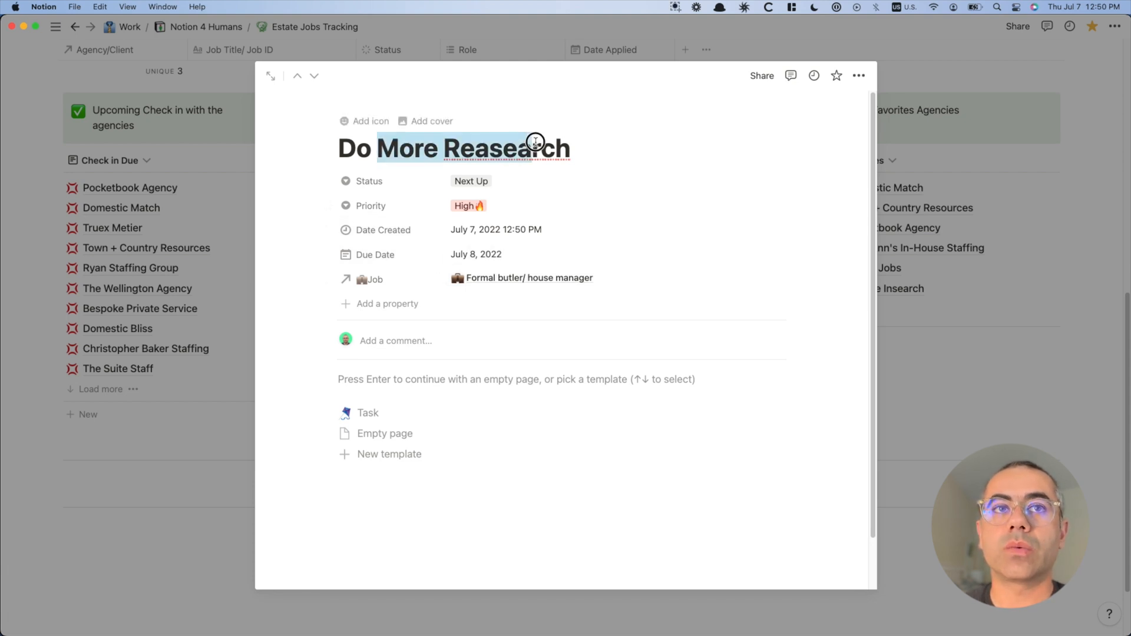
pyautogui.click(368, 417)
pyautogui.scroll(-2, 414, 459)
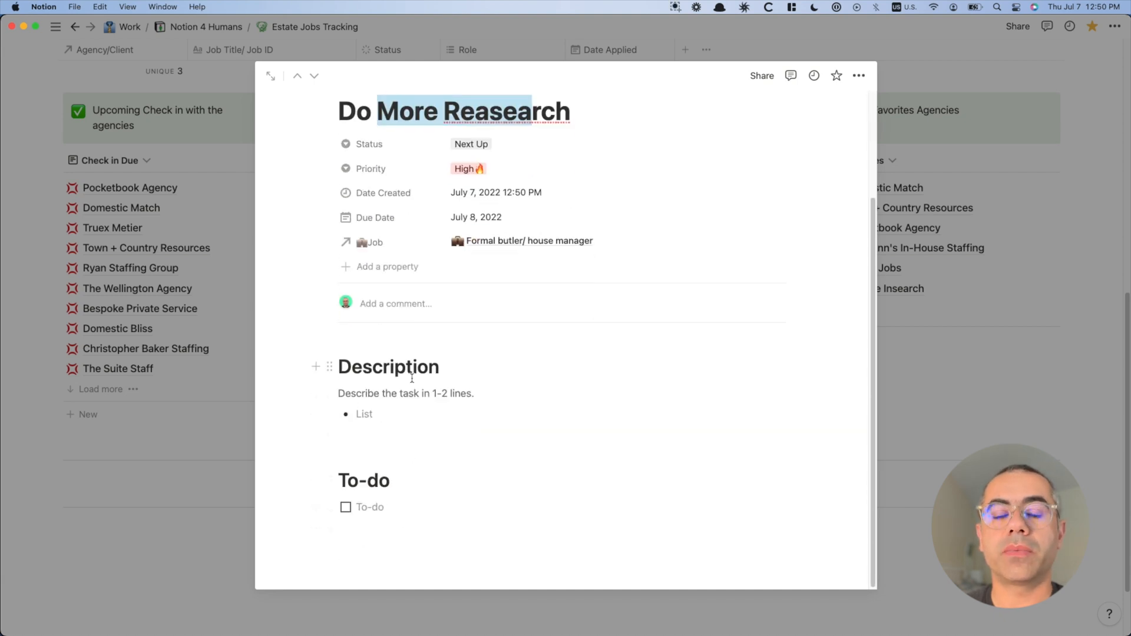
pyautogui.click(387, 416)
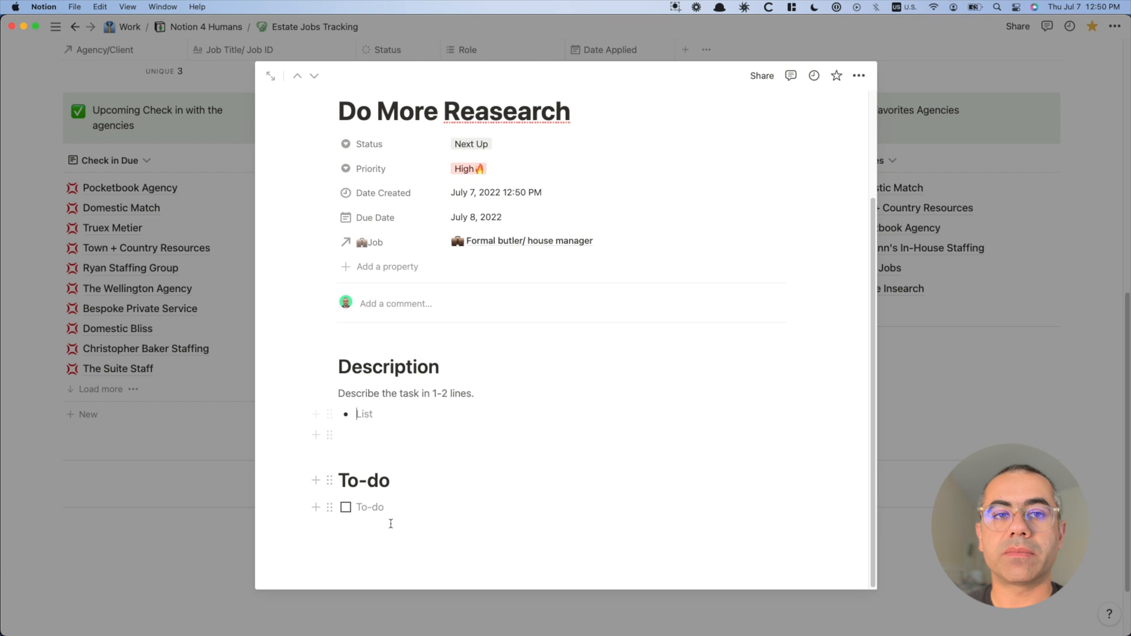
pyautogui.scroll(3, 639, 297)
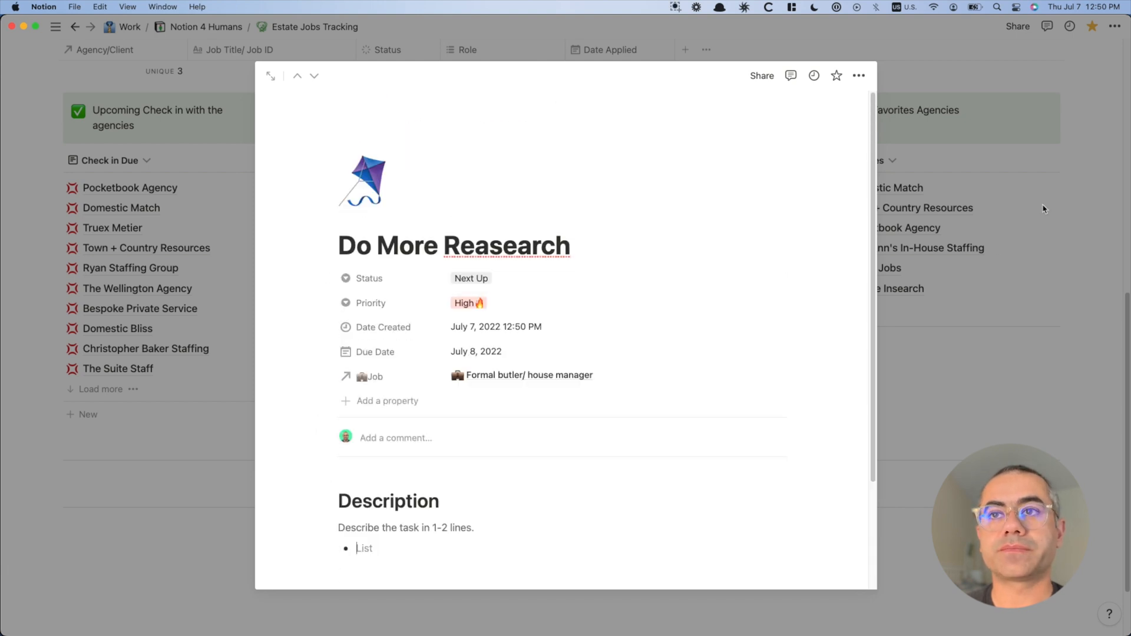
pyautogui.click(1005, 215)
# Look over the Estate Jobs Tracking dashboard from its cover and My Jobs table down to the To-Do table.
pyautogui.scroll(5, 652, 290)
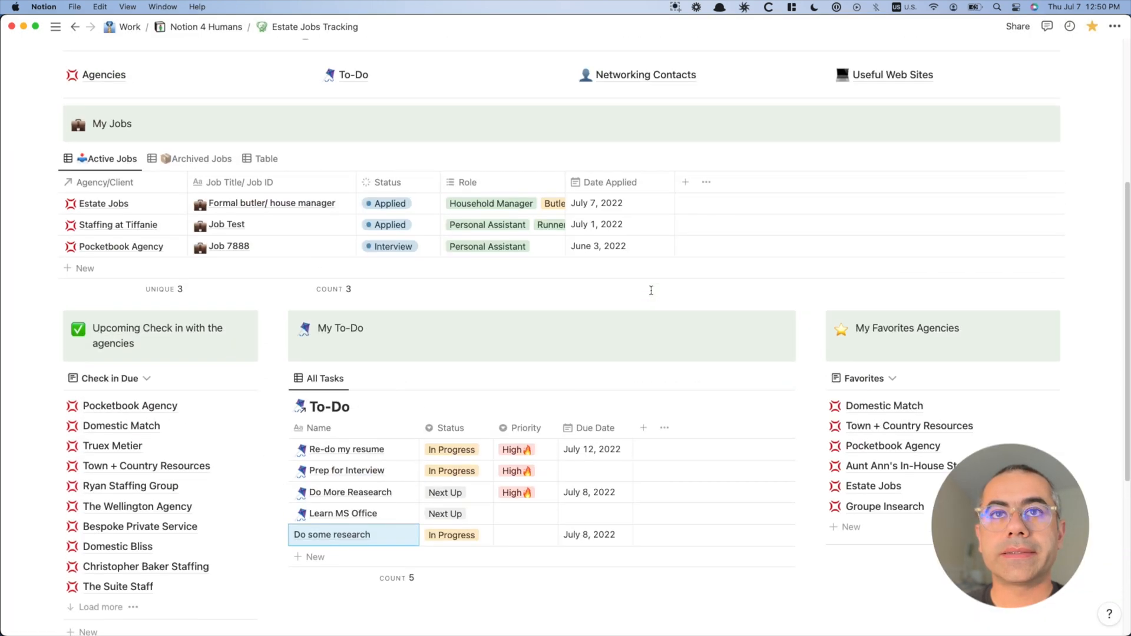
pyautogui.scroll(2, 652, 292)
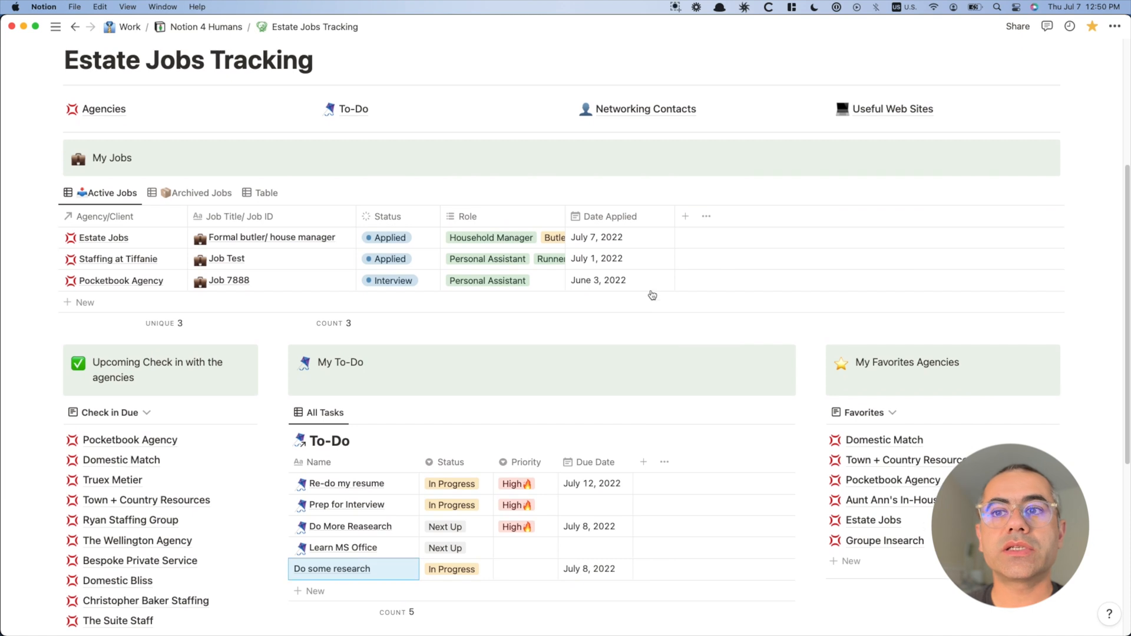
pyautogui.scroll(-1, 652, 294)
pyautogui.scroll(5, 651, 293)
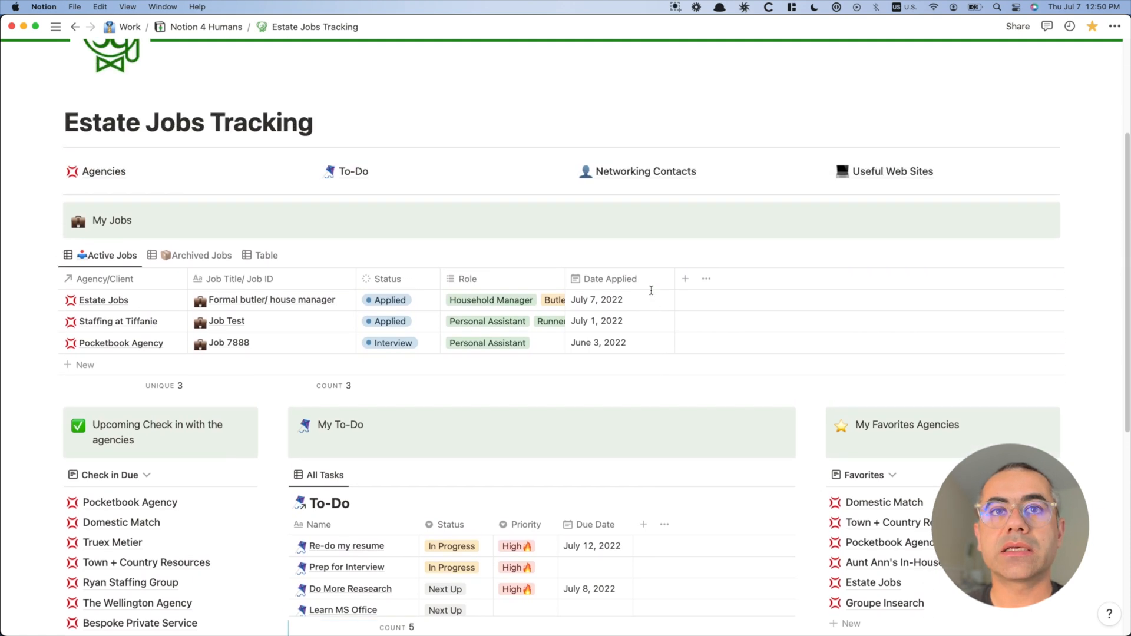
pyautogui.scroll(2, 651, 290)
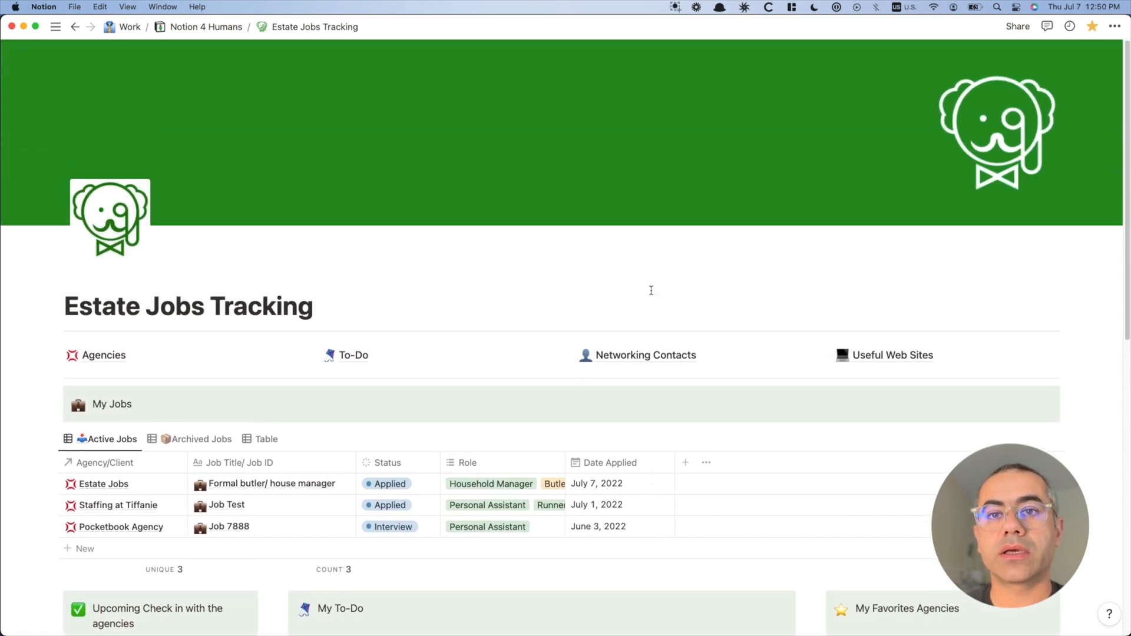
pyautogui.scroll(-3, 651, 290)
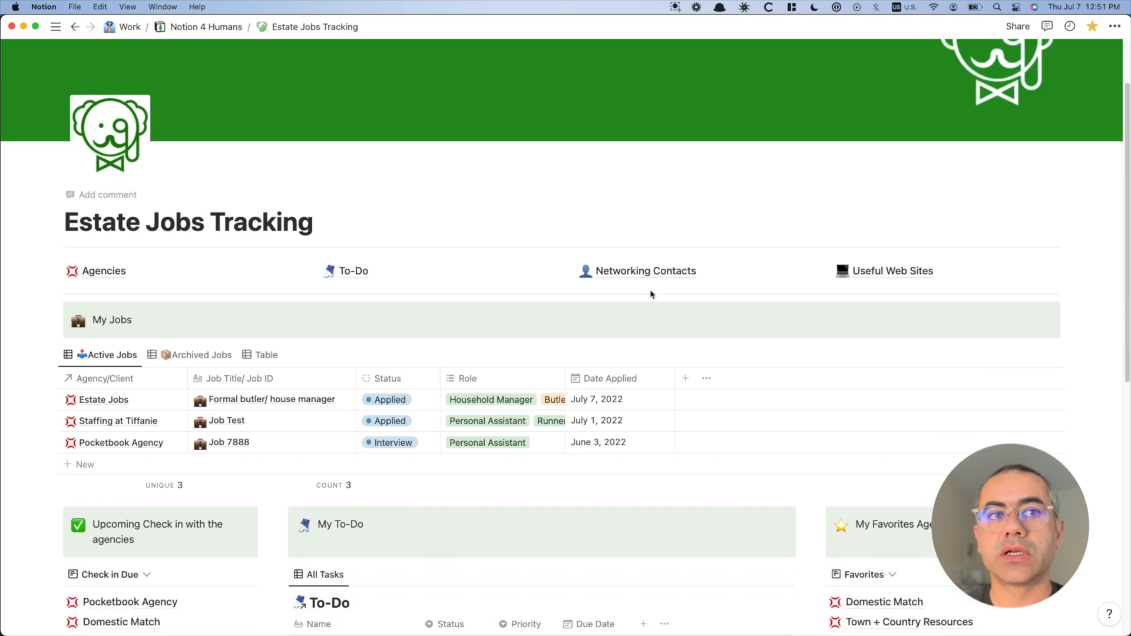
pyautogui.scroll(-15, 652, 294)
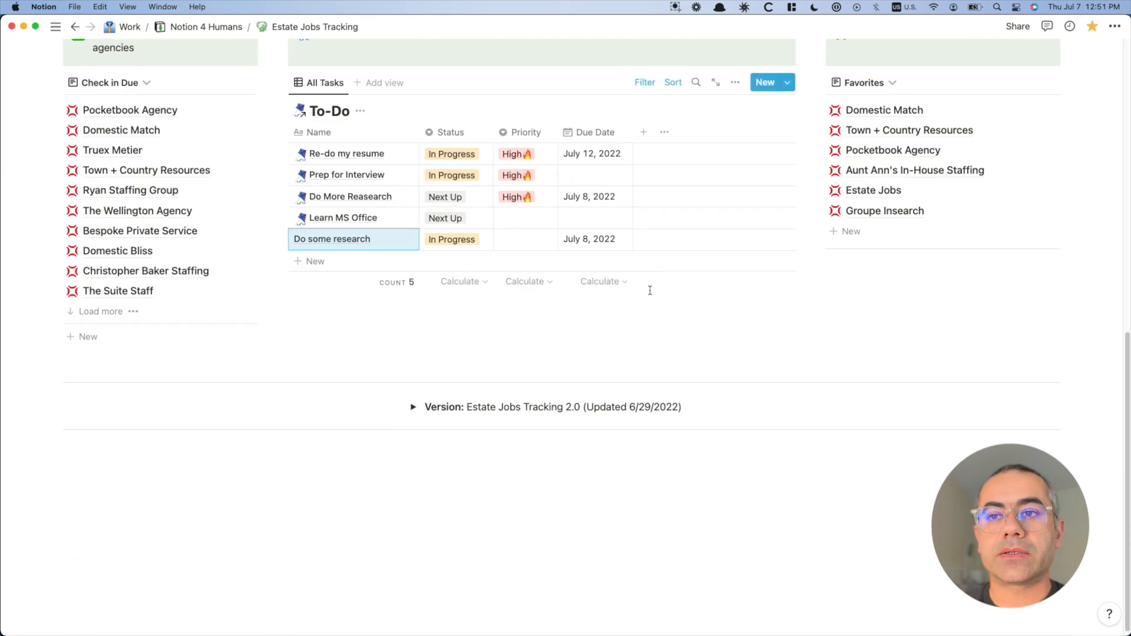